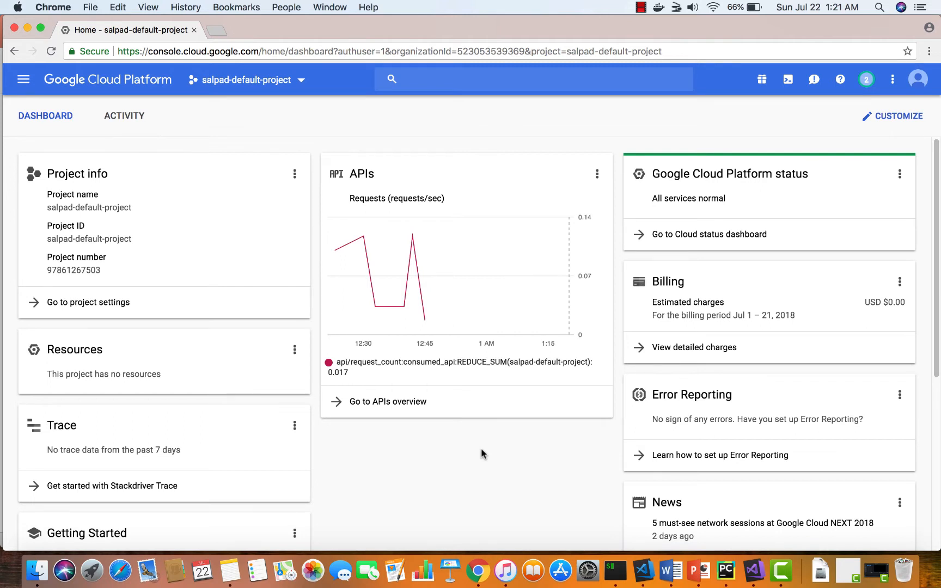
# Step: Select the salpad-default-project project and open its list of VPC networks
pyautogui.click(295, 82)
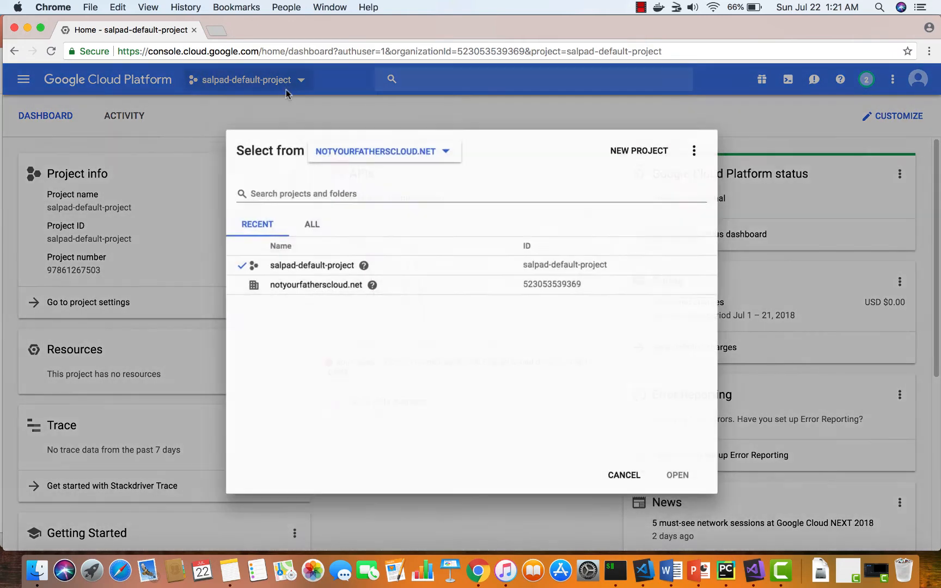
pyautogui.click(321, 263)
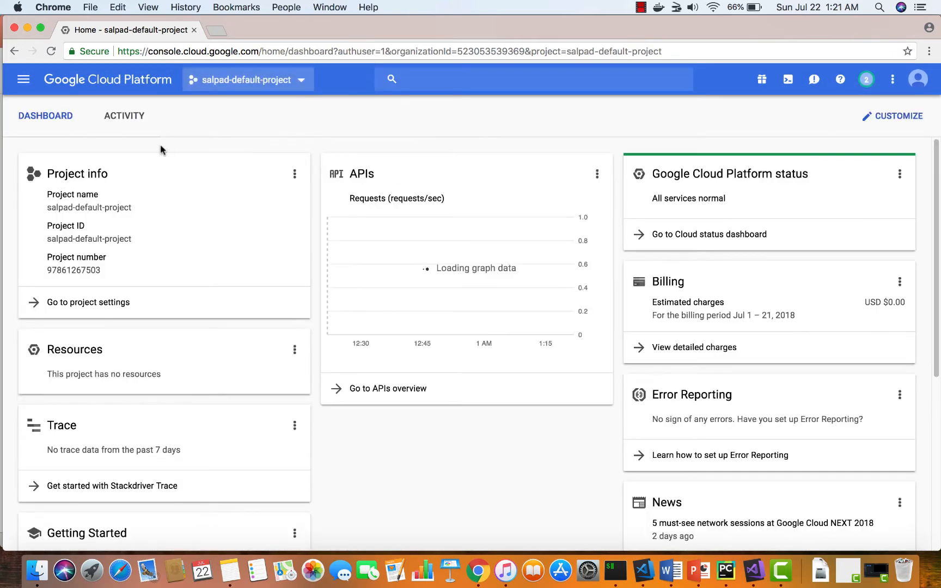
pyautogui.click(23, 79)
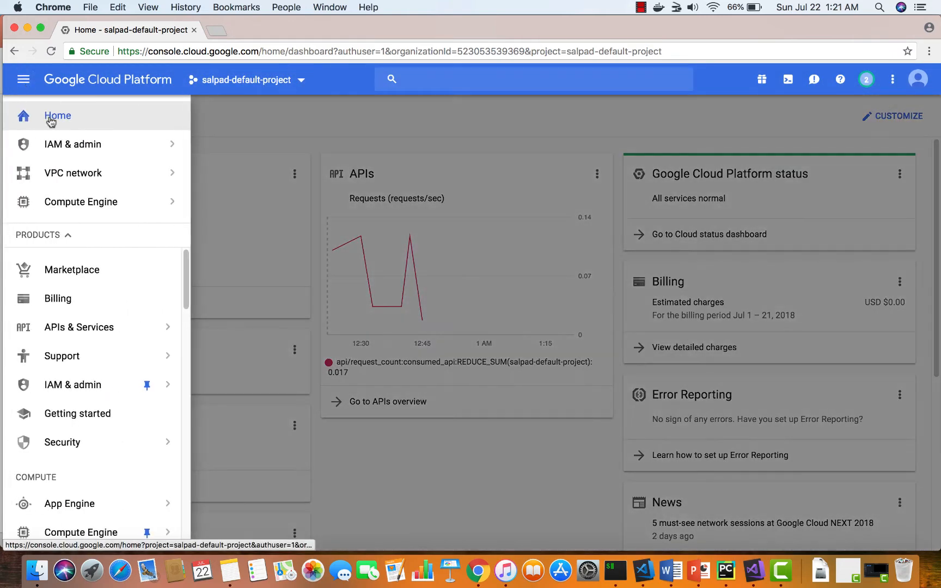
pyautogui.click(85, 173)
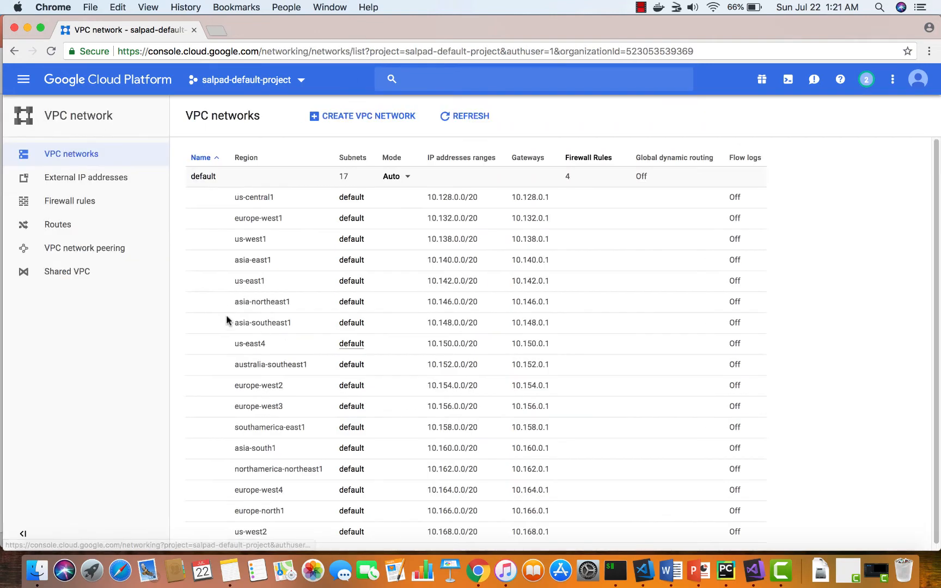
# Step: Open the firewall rules and review the egress rules, then return to the ingress rules
pyautogui.click(98, 211)
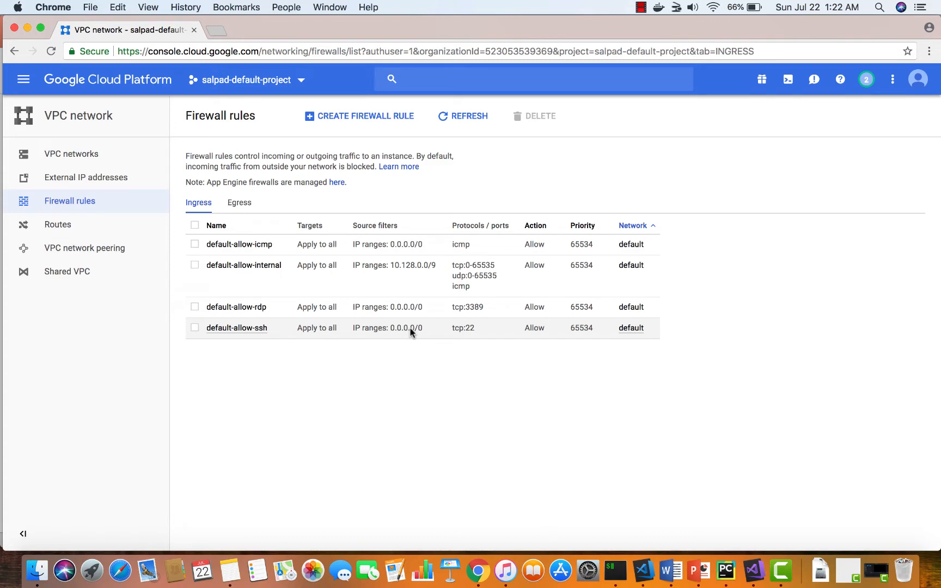
pyautogui.click(242, 204)
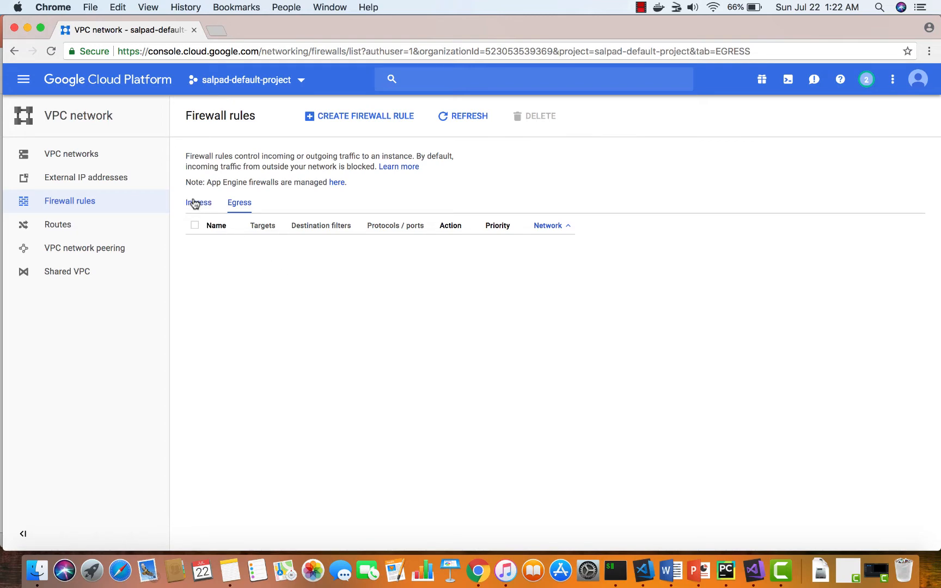
pyautogui.click(195, 202)
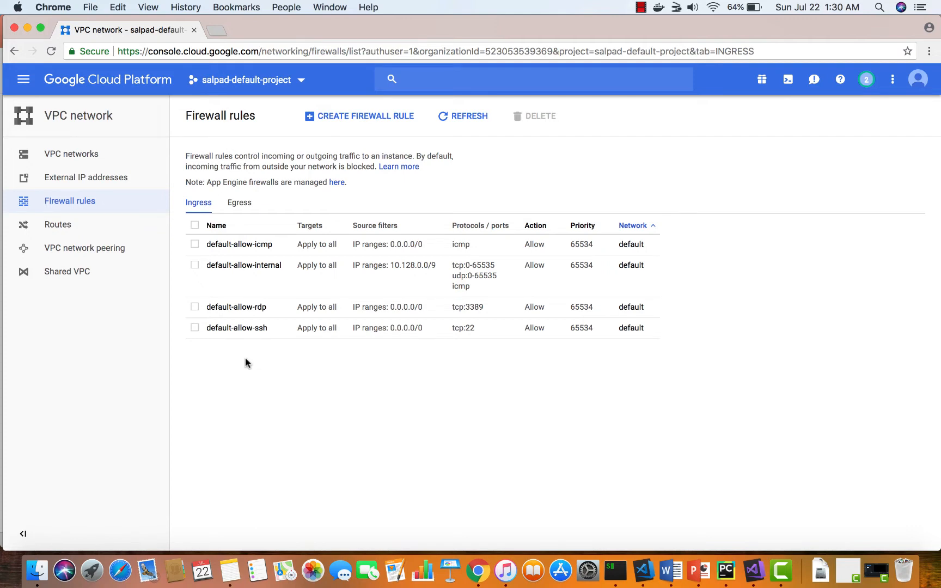
# Step: Delete the default-allow-rdp and default-allow-ssh ingress firewall rules and refresh the list
pyautogui.click(195, 225)
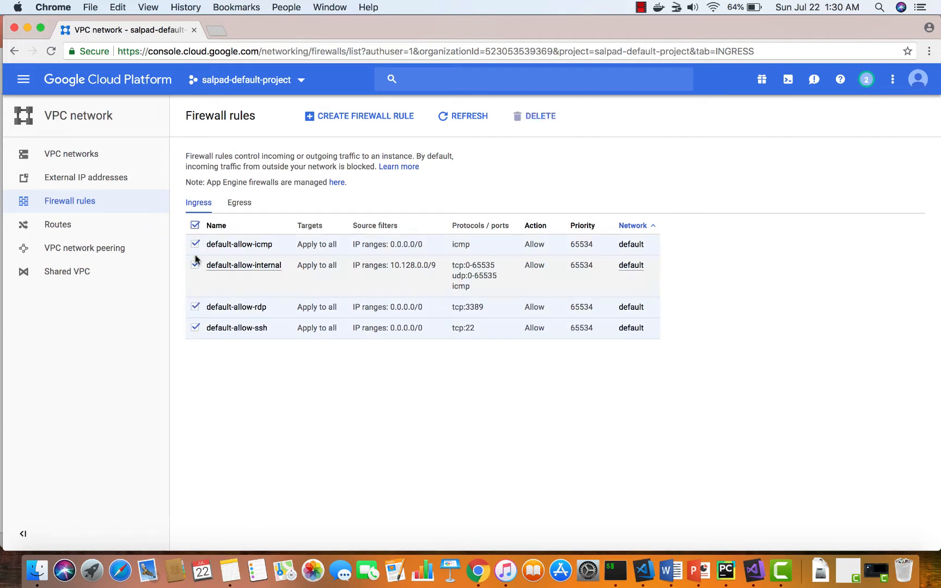
pyautogui.click(195, 264)
pyautogui.click(195, 245)
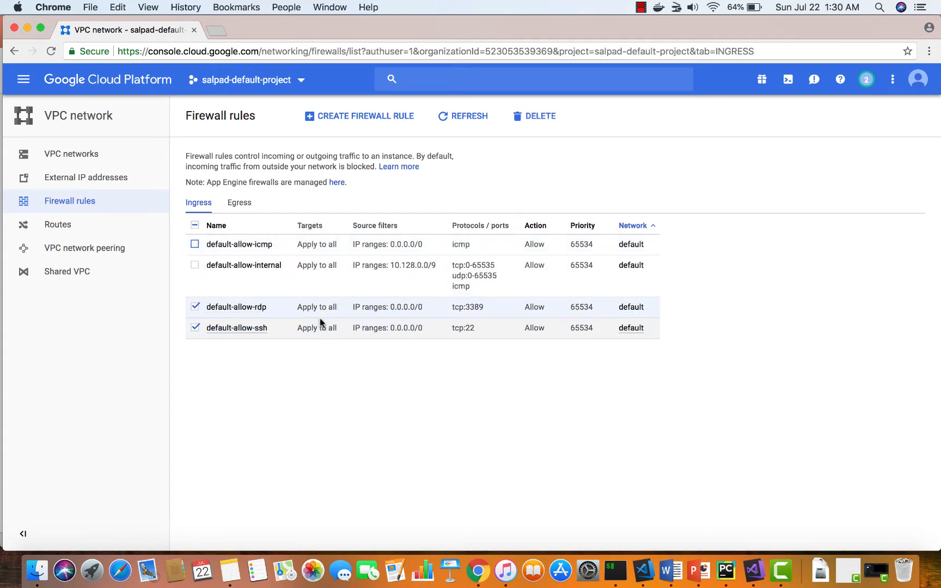
pyautogui.click(540, 117)
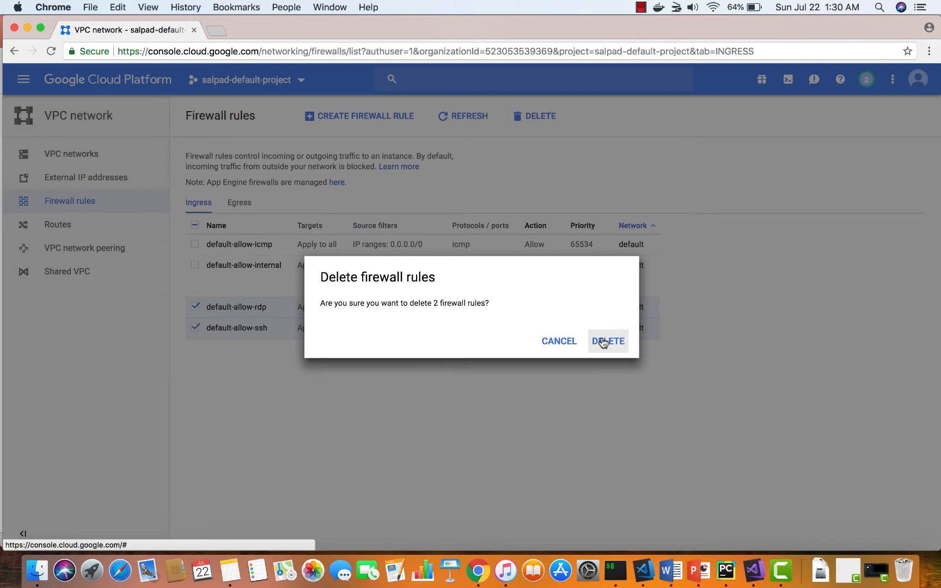
pyautogui.click(603, 342)
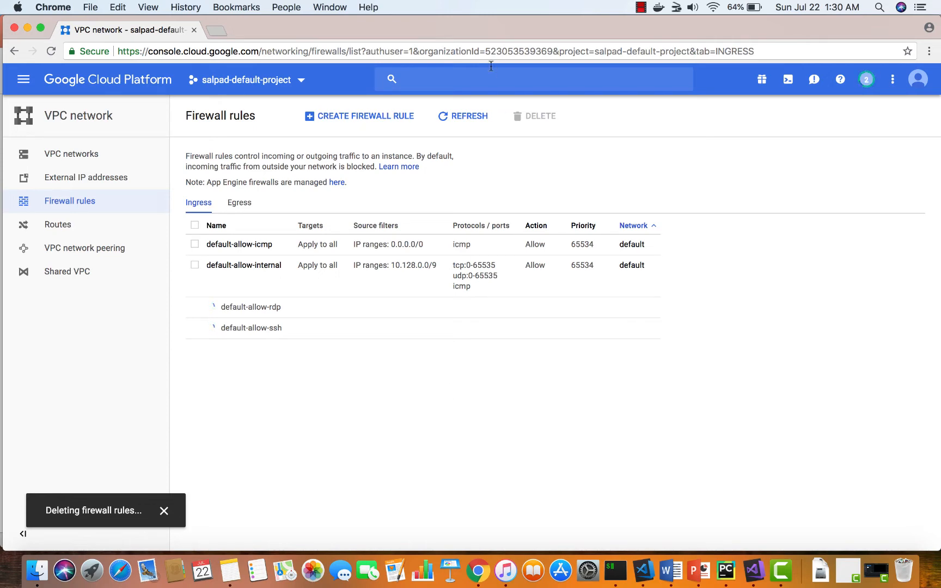
pyautogui.click(468, 118)
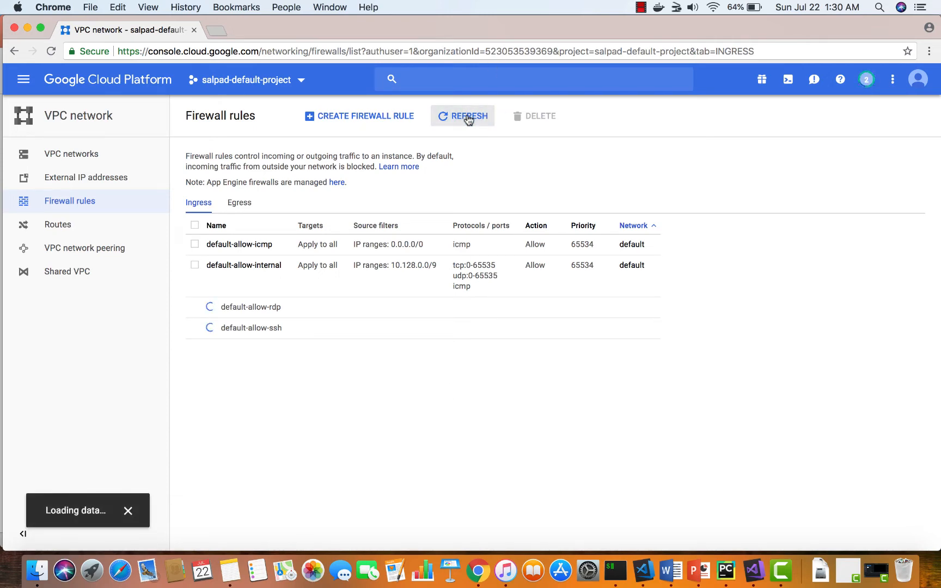
pyautogui.click(468, 118)
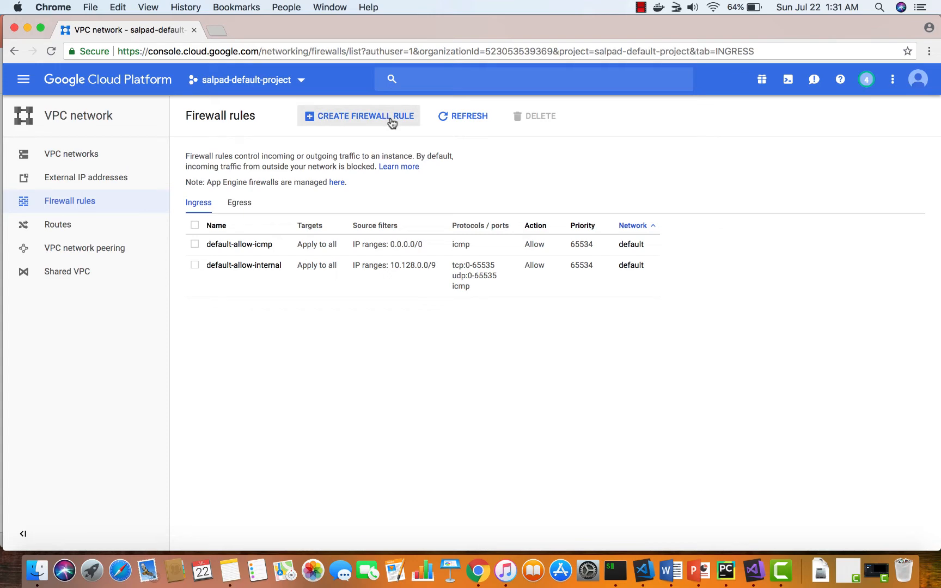
# Step: Start a new firewall rule and name it allow-ssh-from-my-ip
pyautogui.click(392, 121)
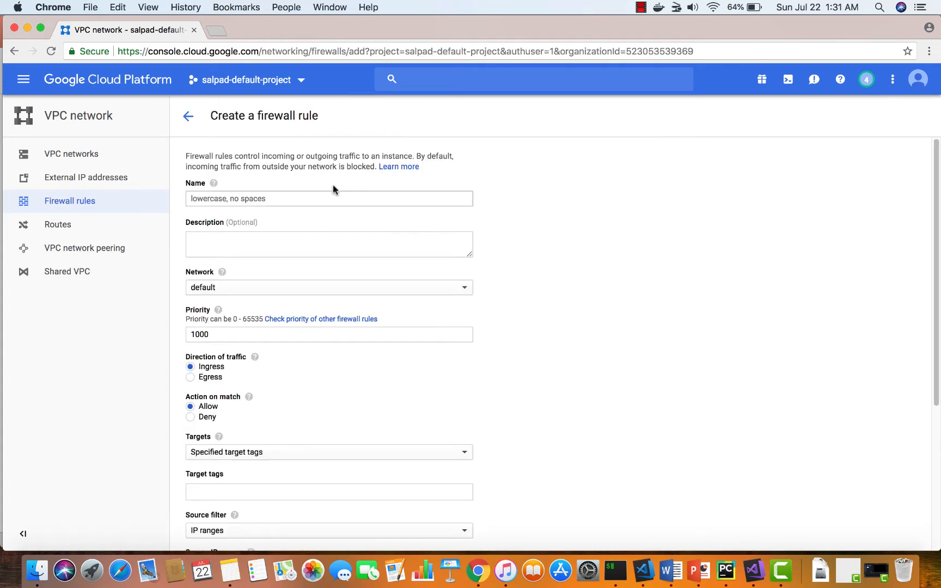
pyautogui.click(333, 200)
pyautogui.write('all')
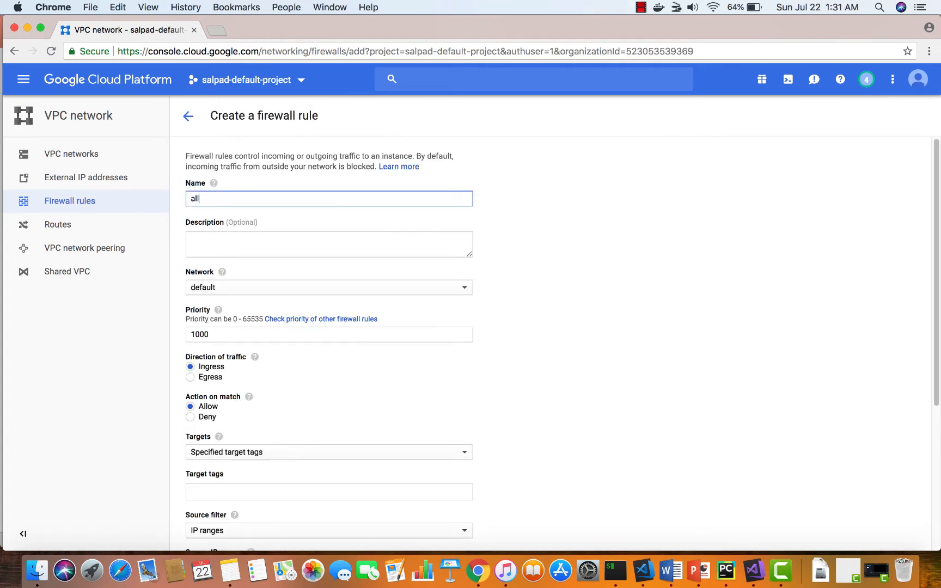
pyautogui.write('ow-ssh-')
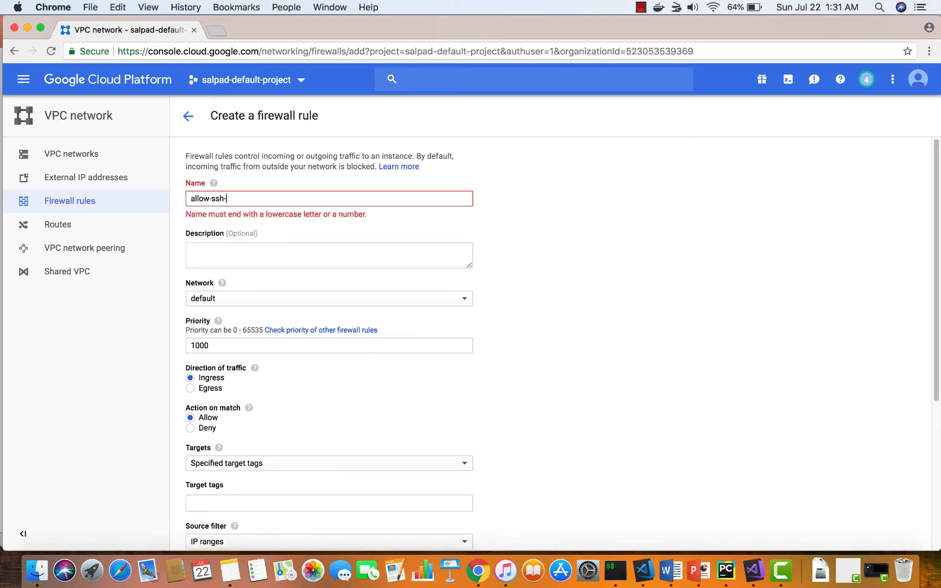
pyautogui.write('from-my-ip')
pyautogui.press('Tab')
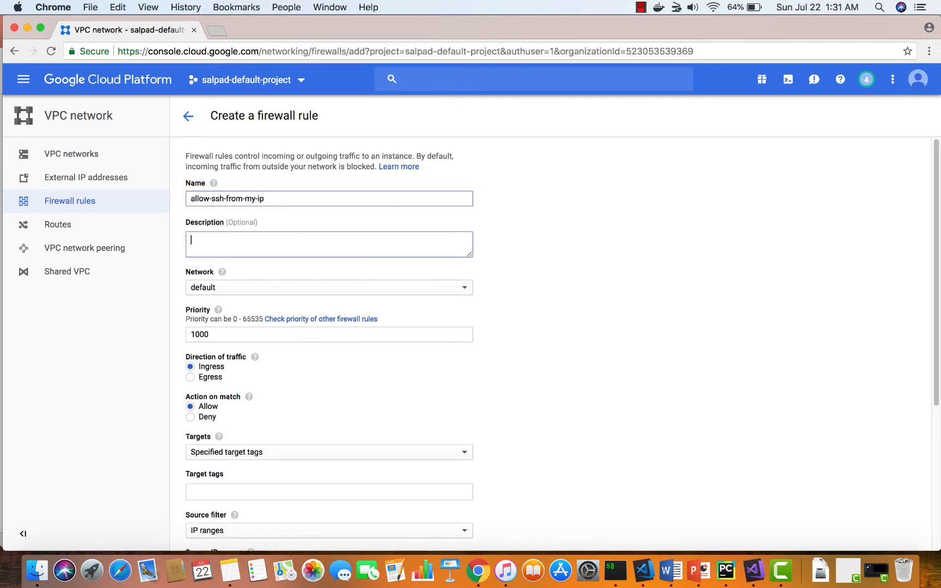
# Step: Enter "allow SSH from my IP" as the firewall rule's description
pyautogui.write('allow SSHE')
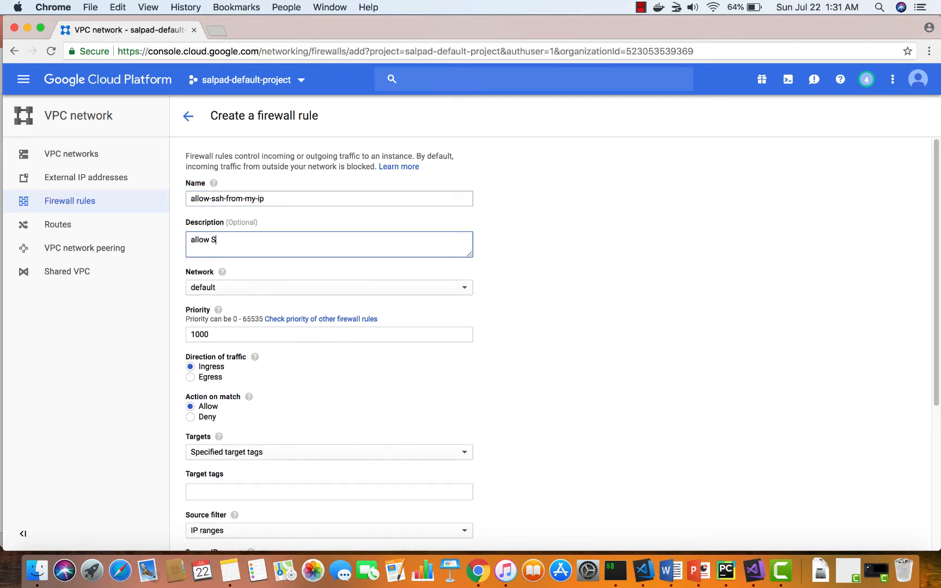
pyautogui.press('BackSpace')
pyautogui.press('BackSpace')
pyautogui.write('H from my IP')
pyautogui.press('Tab')
# Step: Set the rule's targets to all instances in the network, with IP ranges as the source filter
pyautogui.click(408, 287)
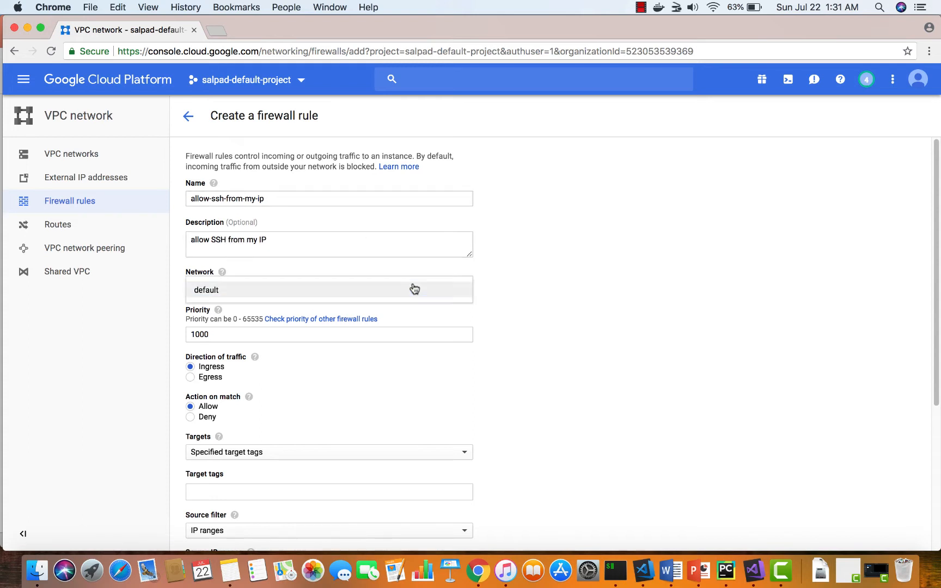
pyautogui.click(532, 309)
pyautogui.scroll(-3, 532, 313)
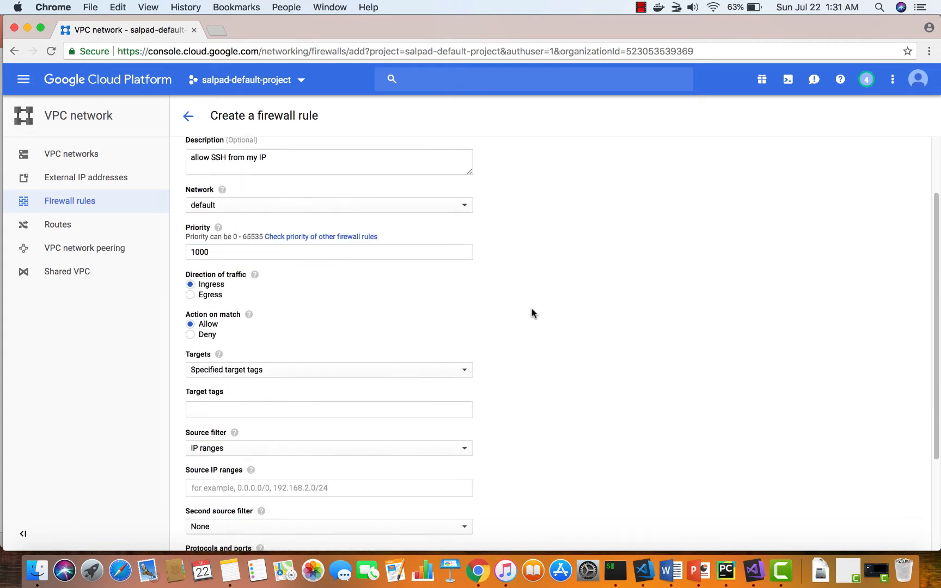
pyautogui.doubleClick(452, 254)
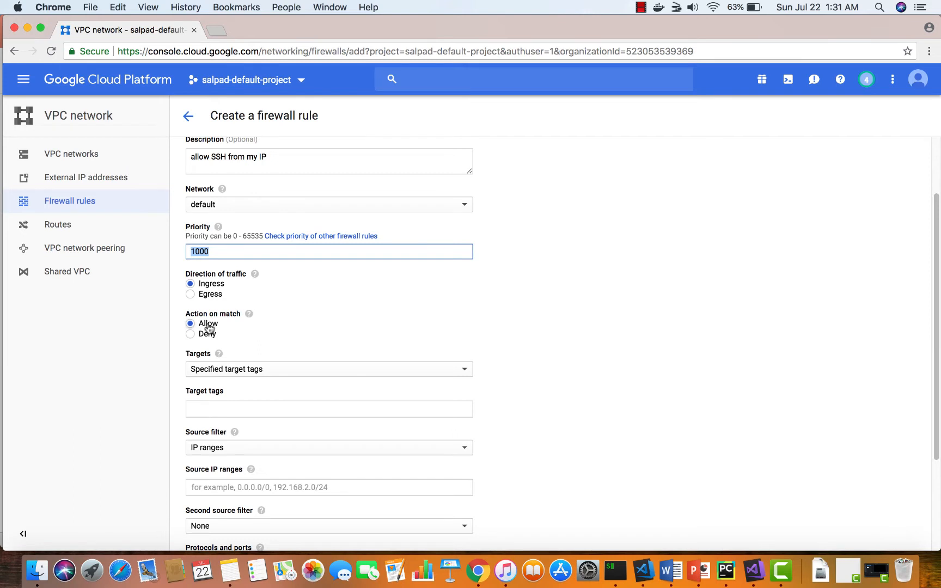
pyautogui.click(312, 375)
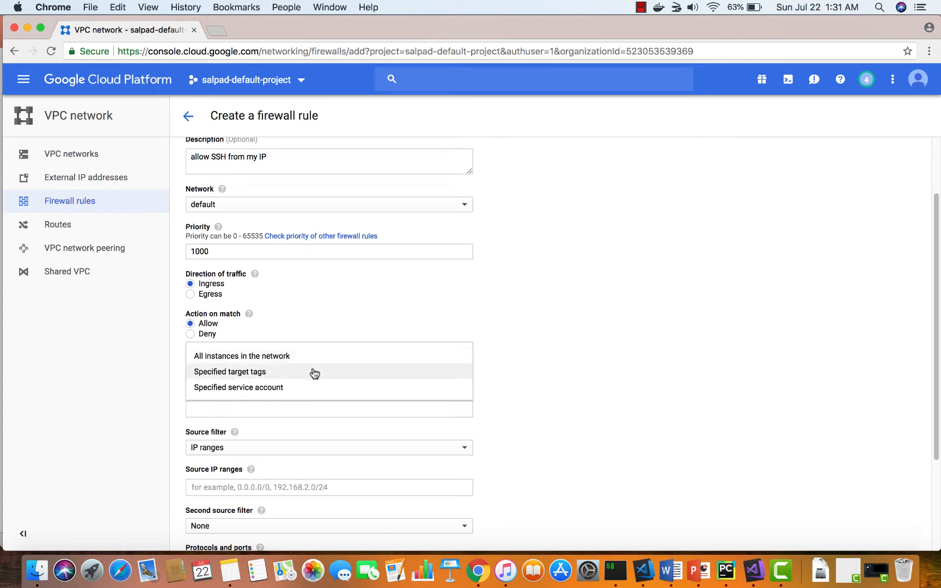
pyautogui.click(319, 360)
pyautogui.scroll(-3, 533, 381)
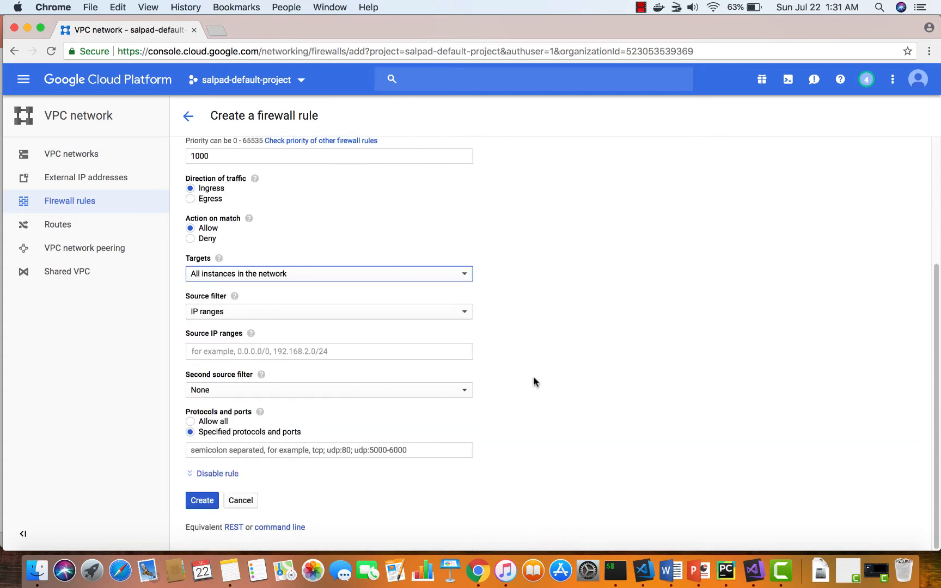
pyautogui.click(450, 313)
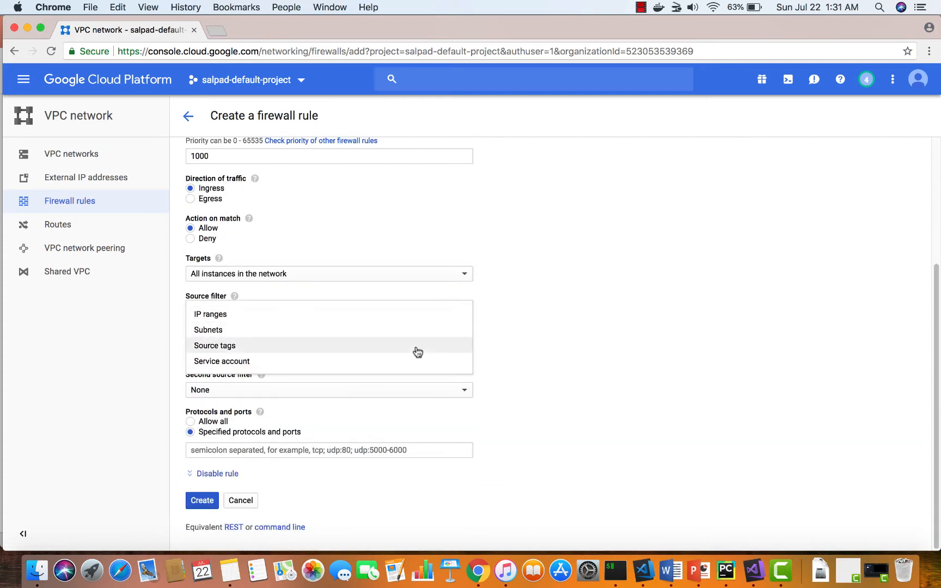
pyautogui.click(417, 323)
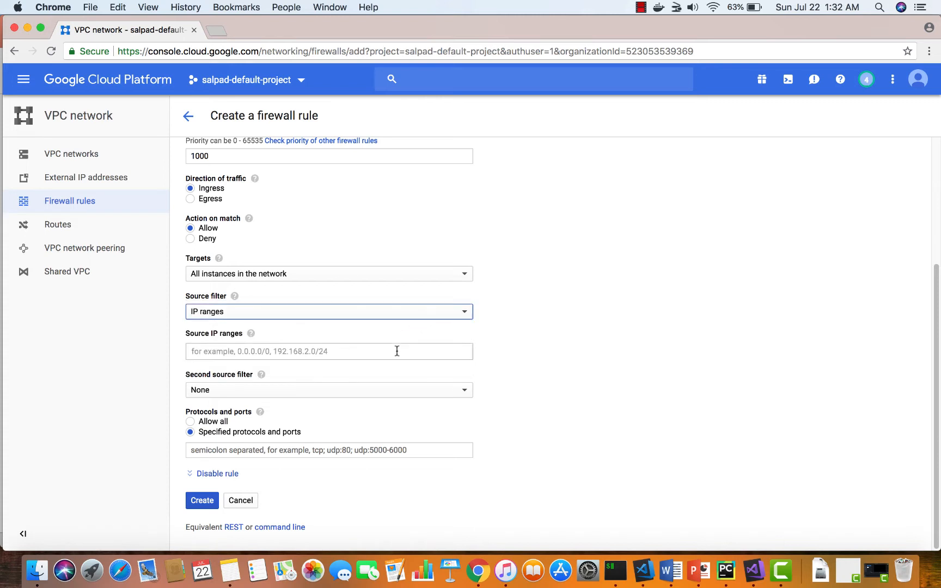
# Step: Search Google for "what is my ip" in a new browser tab and copy the public IP address
pyautogui.click(397, 351)
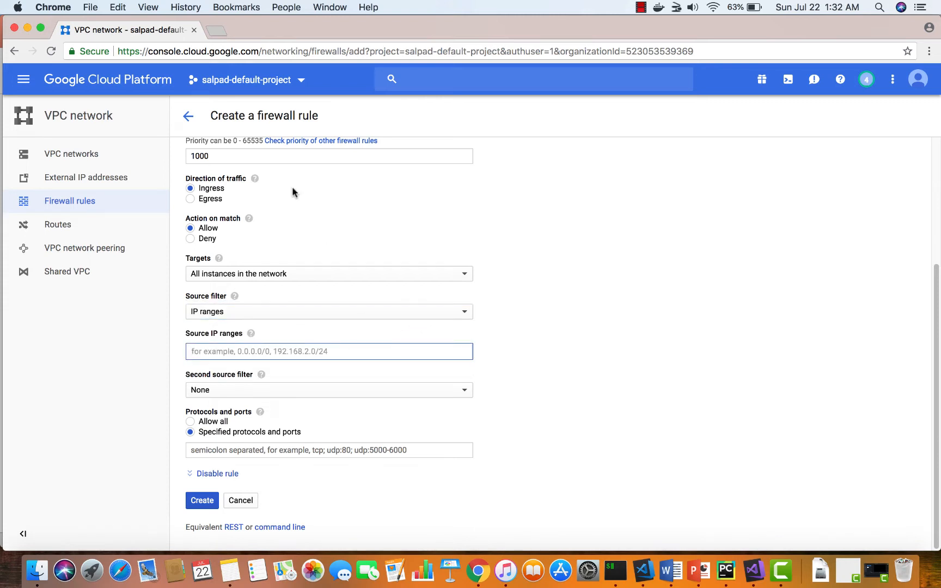
pyautogui.click(218, 31)
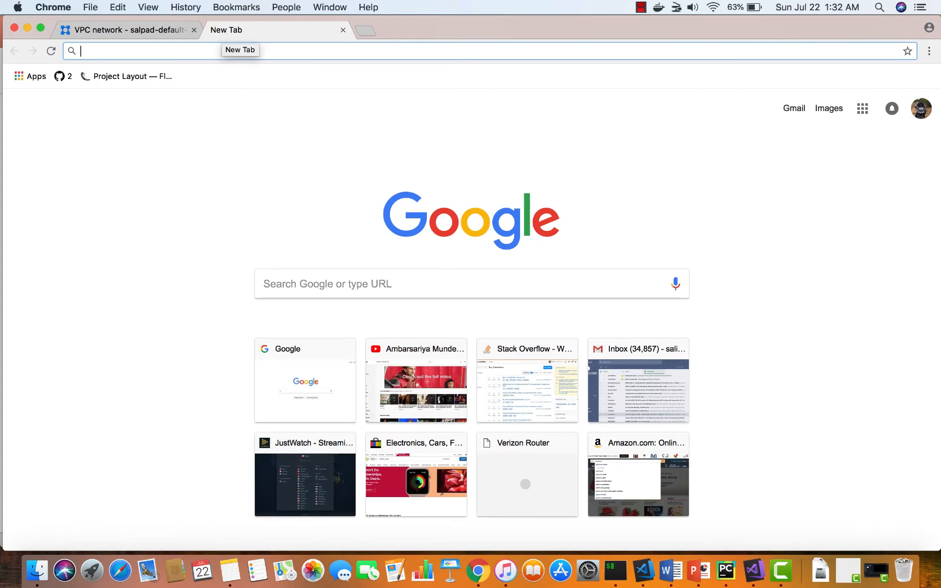
pyautogui.write('what is my')
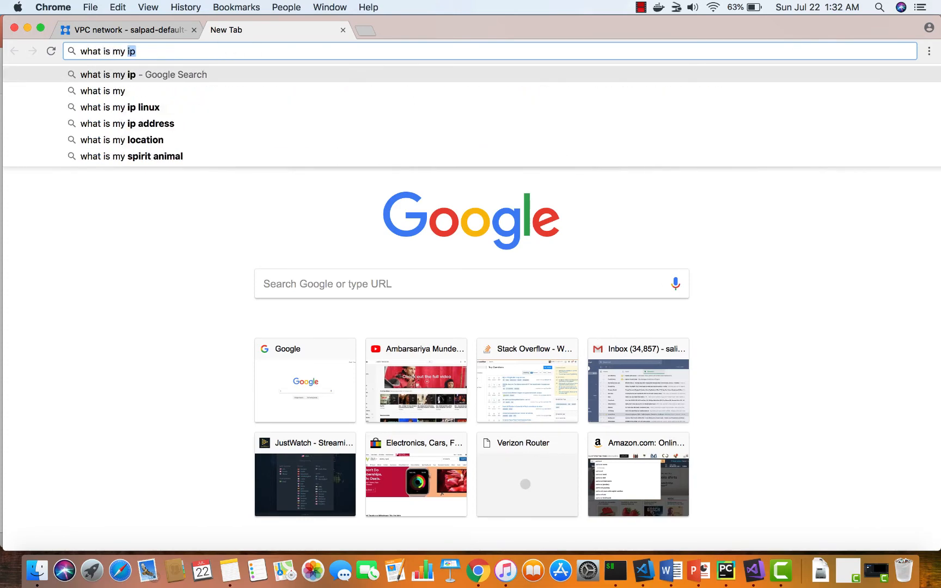
pyautogui.press('Return')
pyautogui.doubleClick(173, 197)
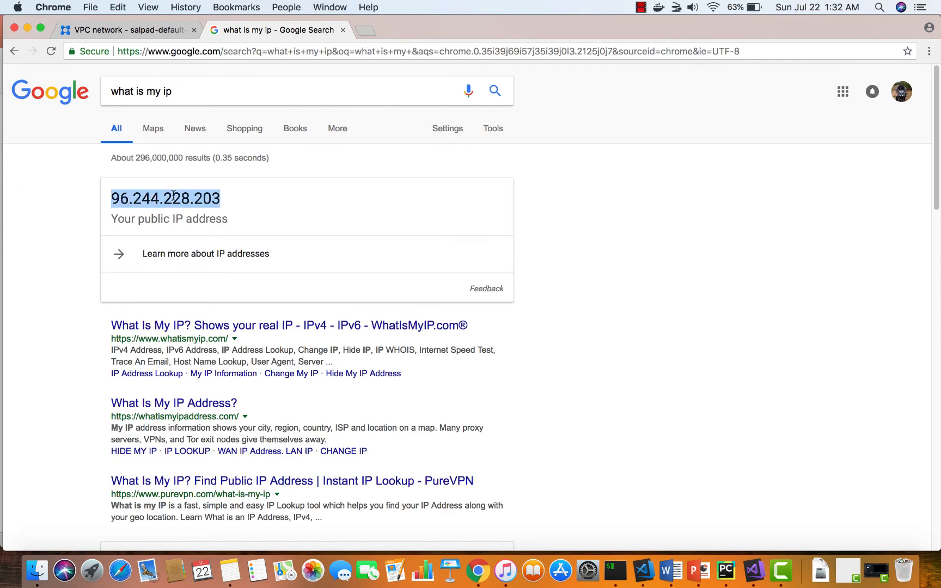
pyautogui.press('super+c')
# Step: Enter the copied public IP address with the suffix /32 as the rule's source IP range, keeping the second source filter at None
pyautogui.click(152, 30)
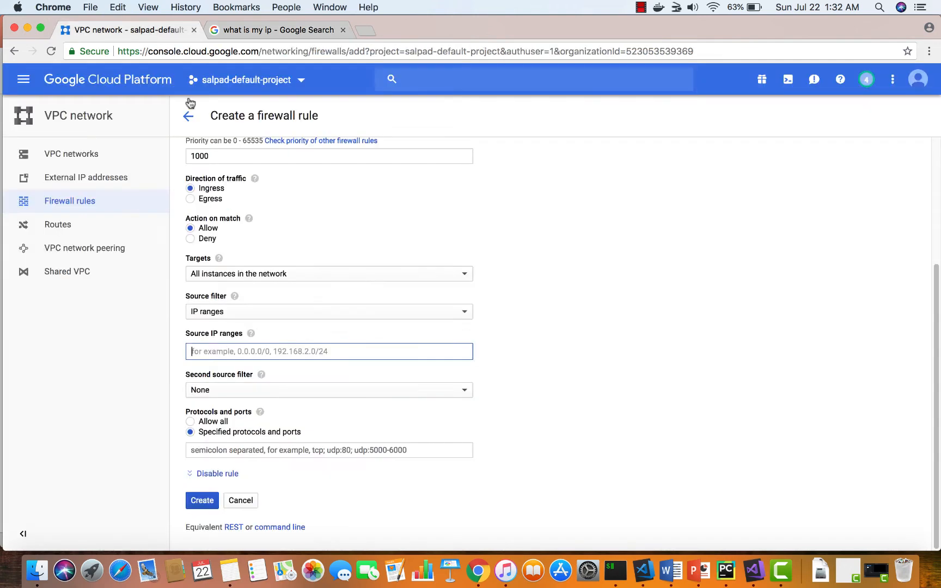
pyautogui.press('super+v')
pyautogui.write('/32')
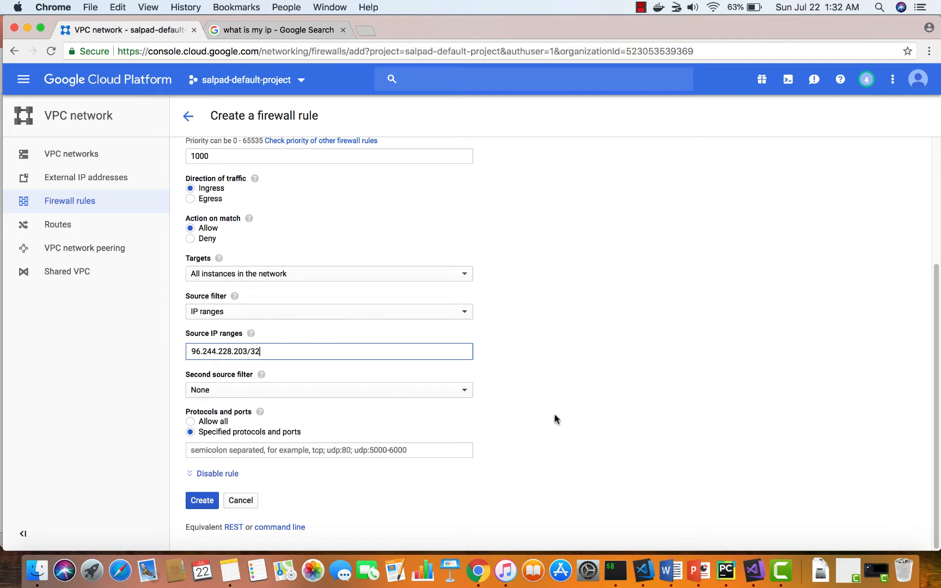
pyautogui.click(467, 390)
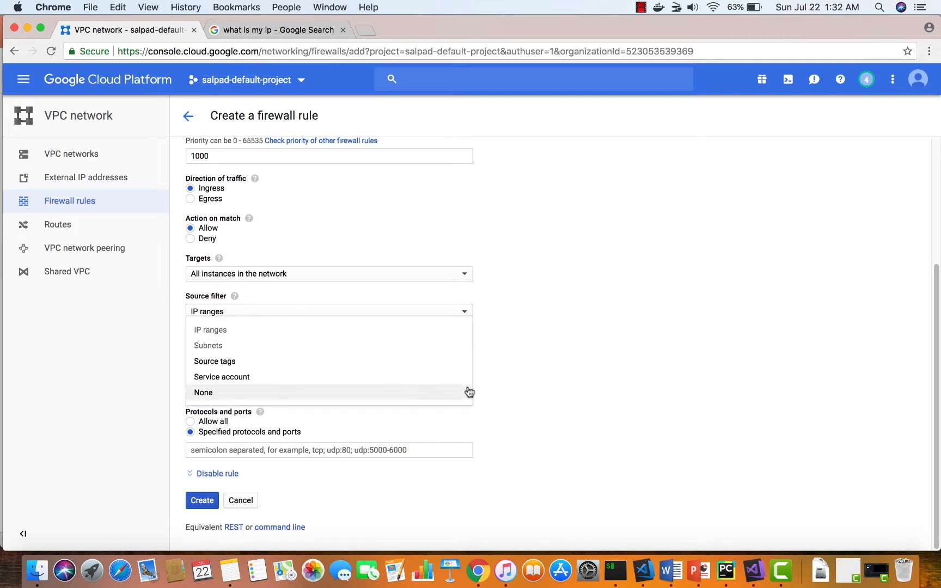
pyautogui.click(561, 355)
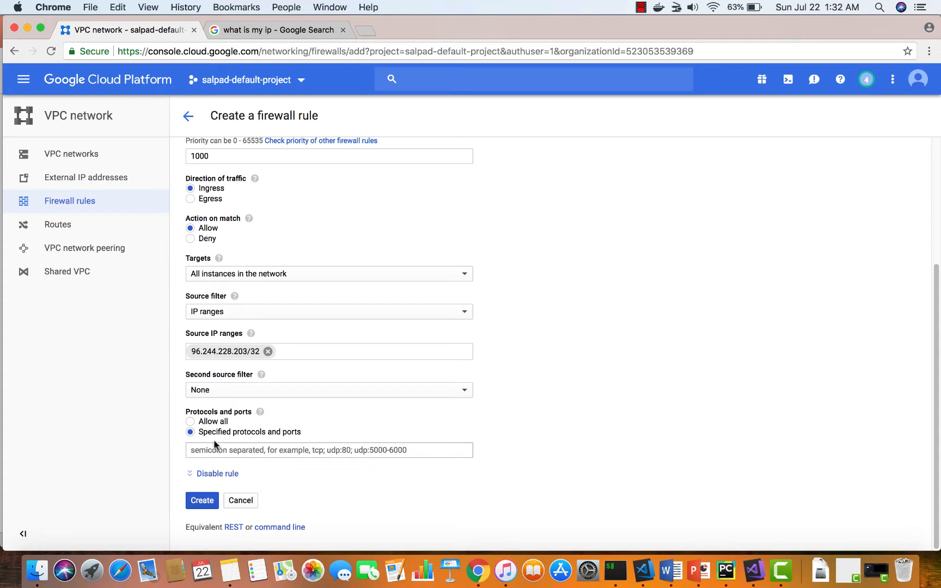
# Step: Restrict the firewall rule to specified protocols and ports, entering tcp:22
pyautogui.click(192, 424)
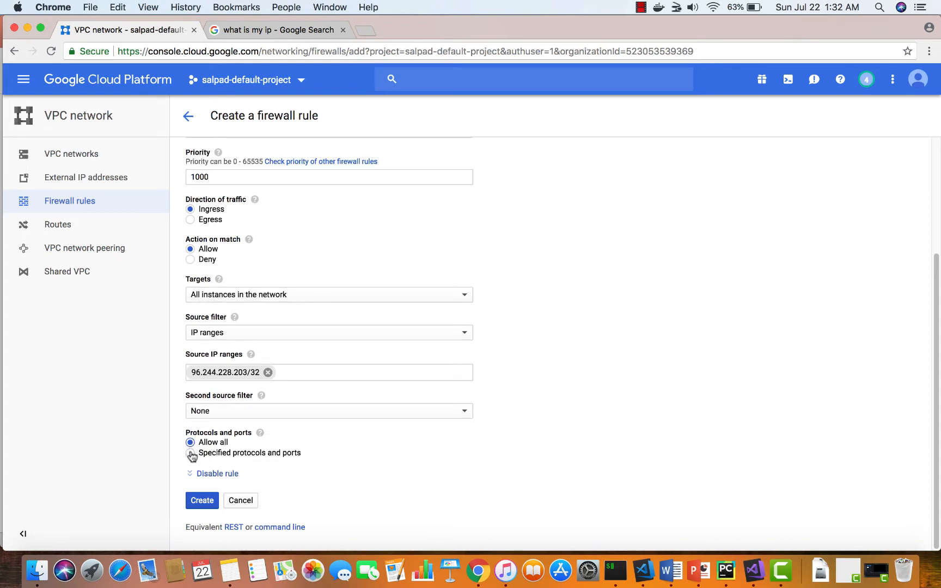
pyautogui.click(191, 454)
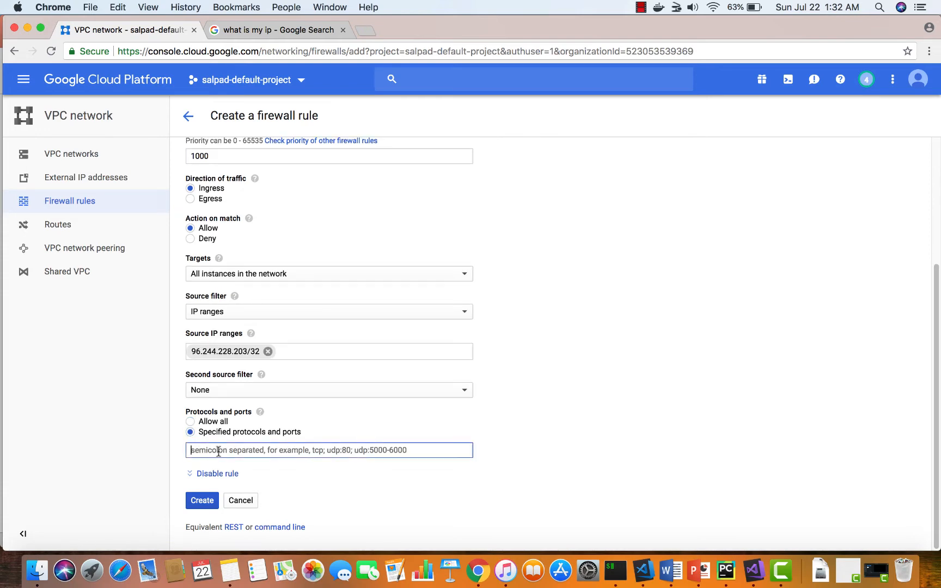
pyautogui.write('tcp:')
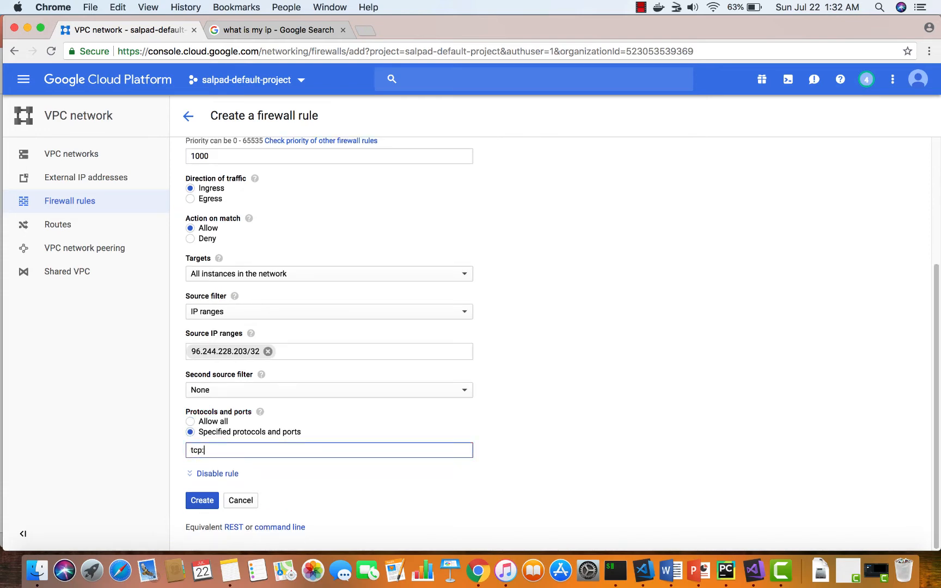
pyautogui.write('22')
pyautogui.press('Tab')
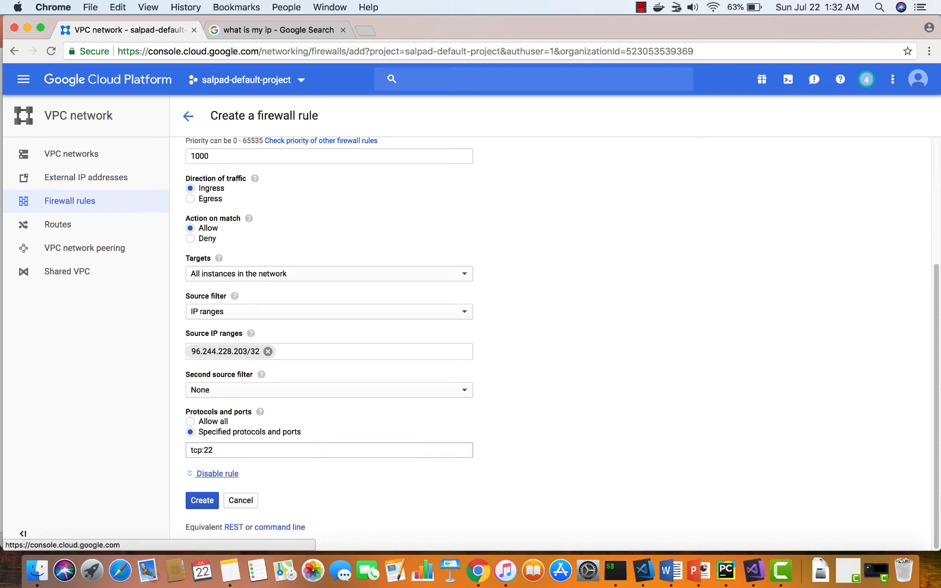
pyautogui.hotkey('shift', 'Tab')
pyautogui.press('super+x')
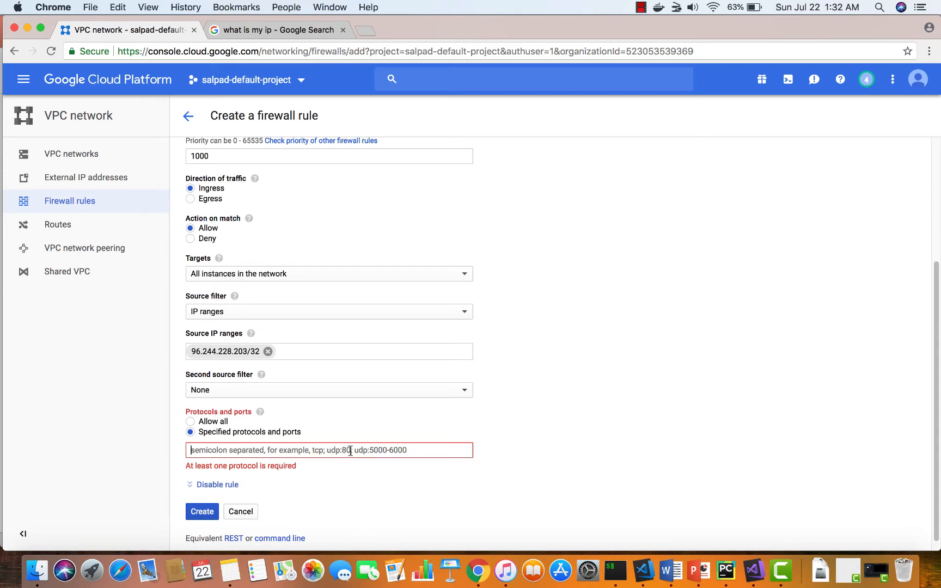
pyautogui.write('22')
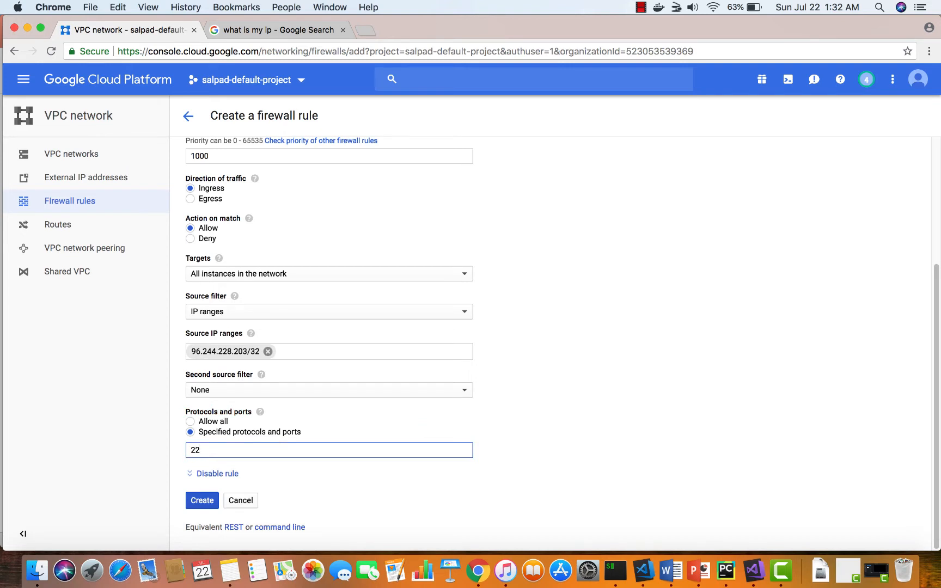
pyautogui.write('tcp:')
# Step: Create the firewall rule with enforcement kept at Enabled and refresh the list of firewall rules
pyautogui.click(228, 474)
pyautogui.scroll(-2, 321, 473)
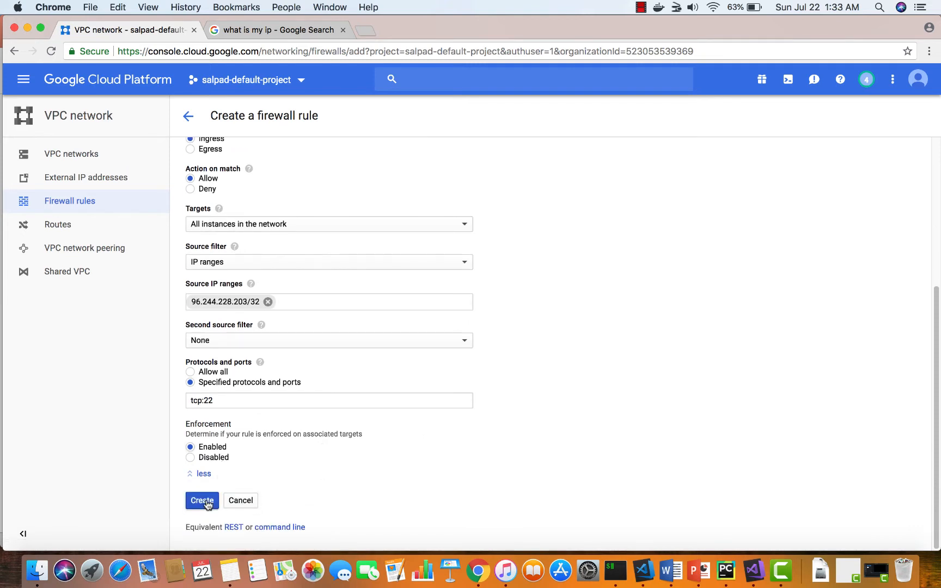
pyautogui.click(207, 501)
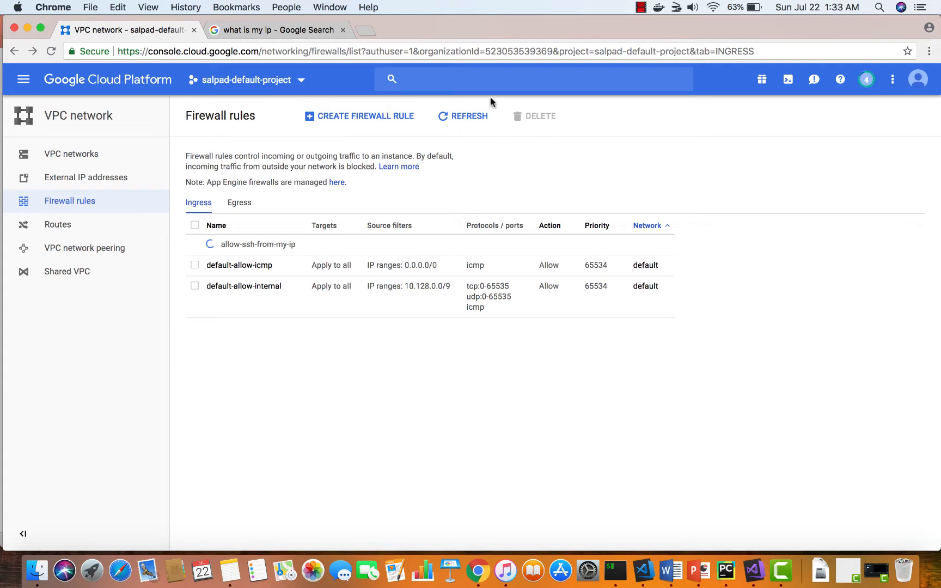
pyautogui.click(471, 116)
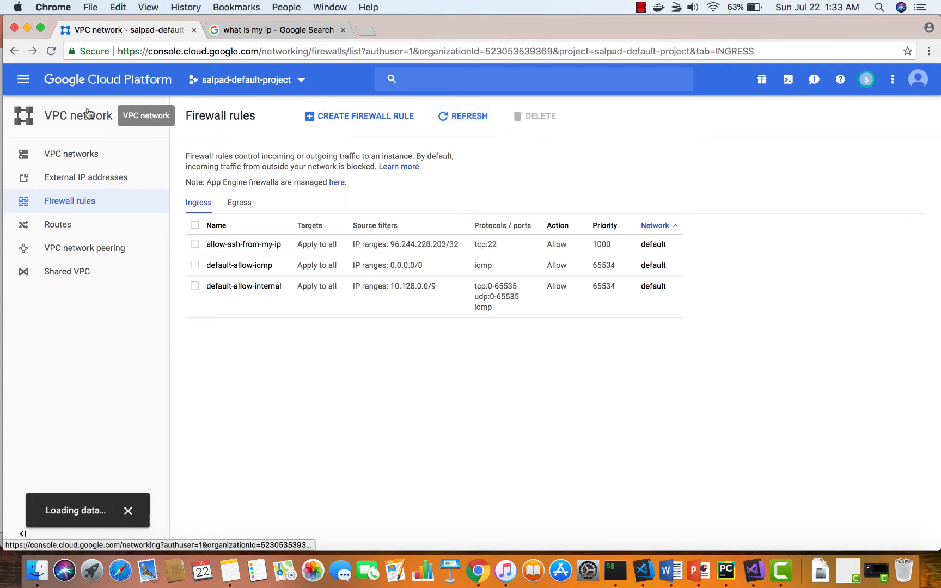
# Step: Start creating a Compute Engine VM instance and name it ssh-playground
pyautogui.click(61, 119)
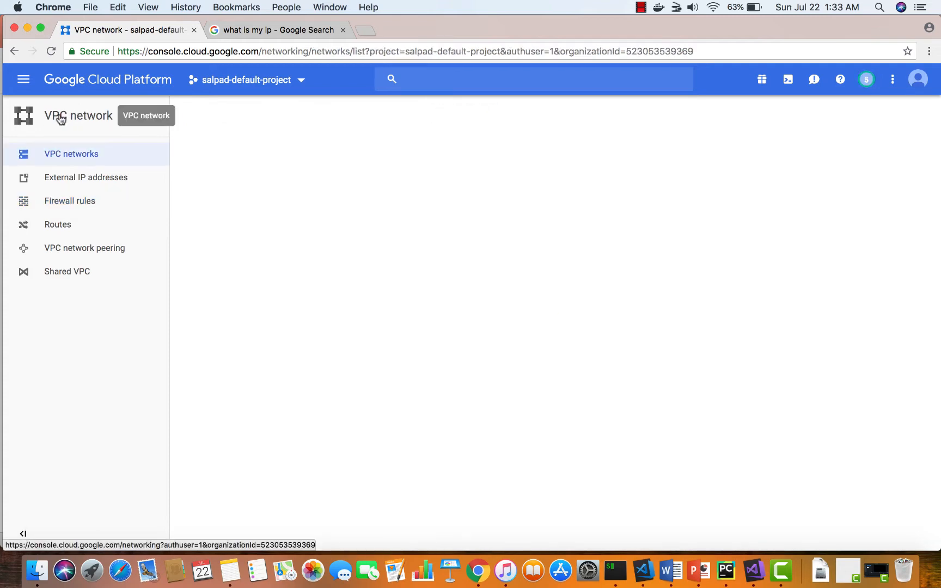
pyautogui.click(23, 79)
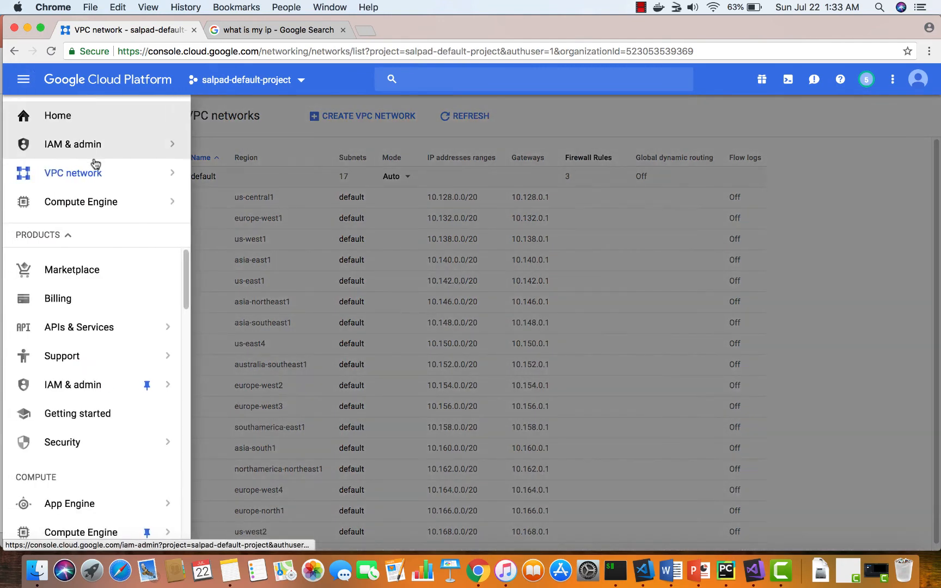
pyautogui.click(93, 201)
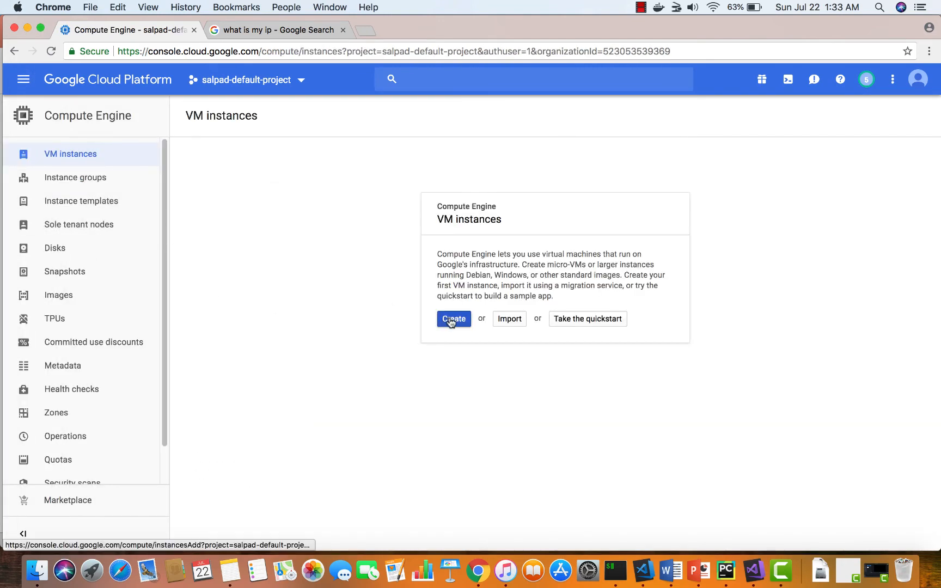
pyautogui.click(451, 323)
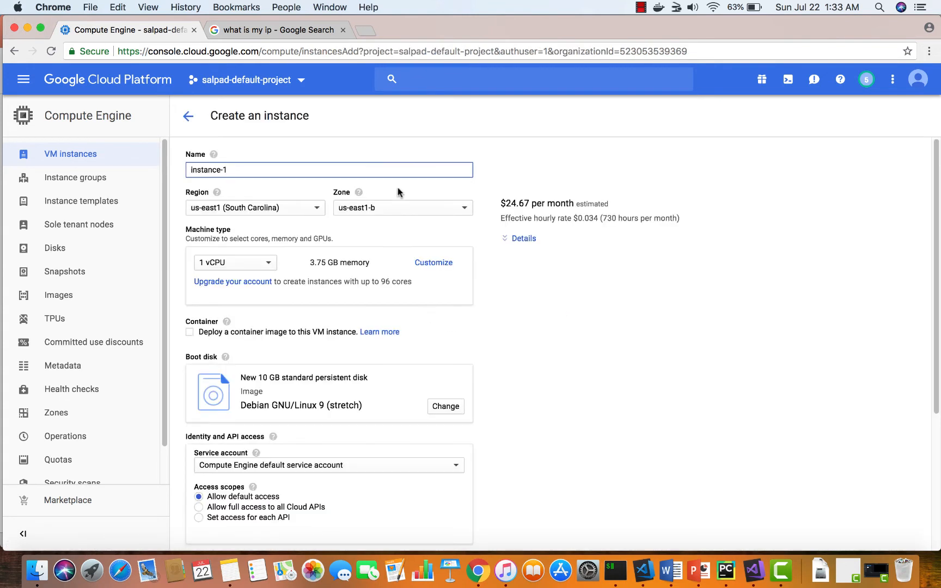
pyautogui.tripleClick(402, 170)
pyautogui.write('ssh-')
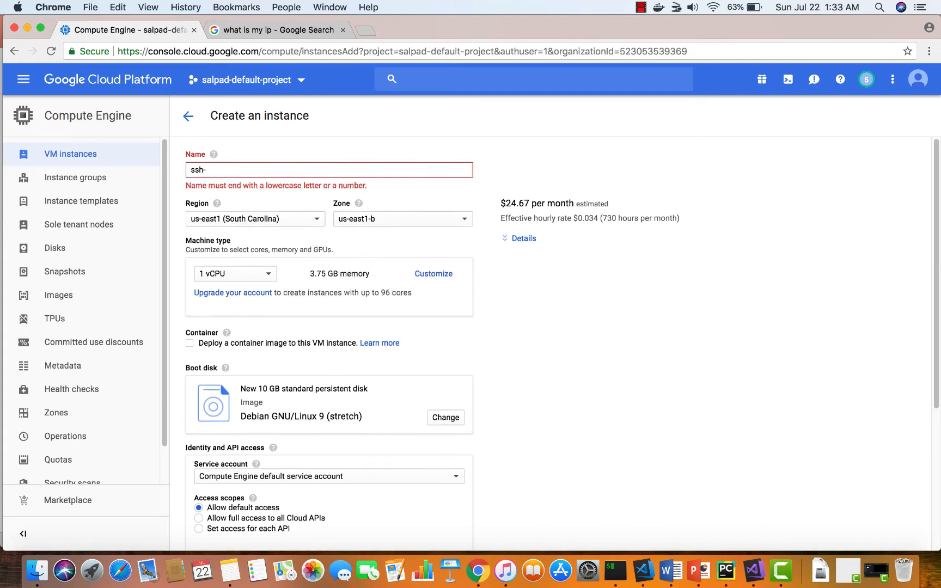
pyautogui.write('playg')
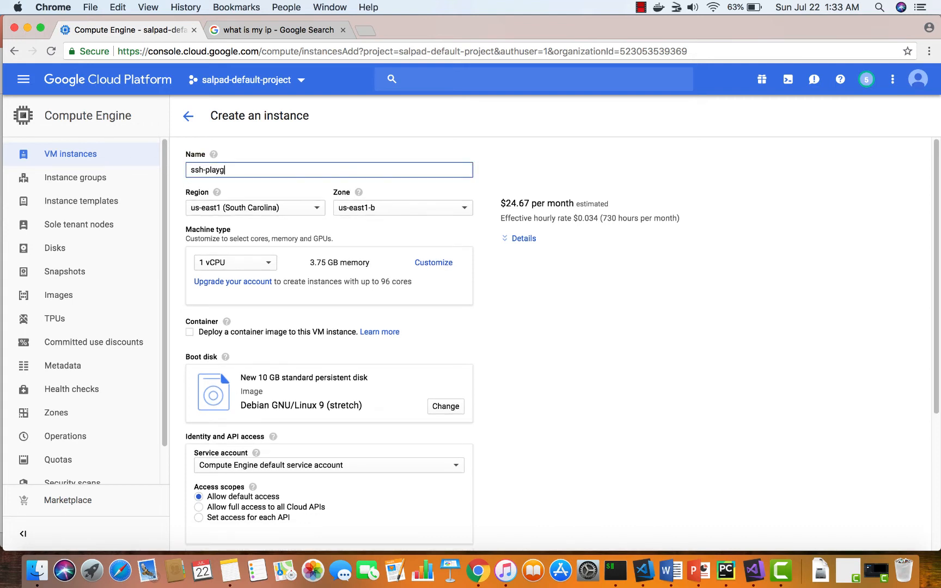
pyautogui.write('round')
# Step: Change the instance's boot disk image to Ubuntu 18.04 LTS
pyautogui.scroll(-2, 372, 312)
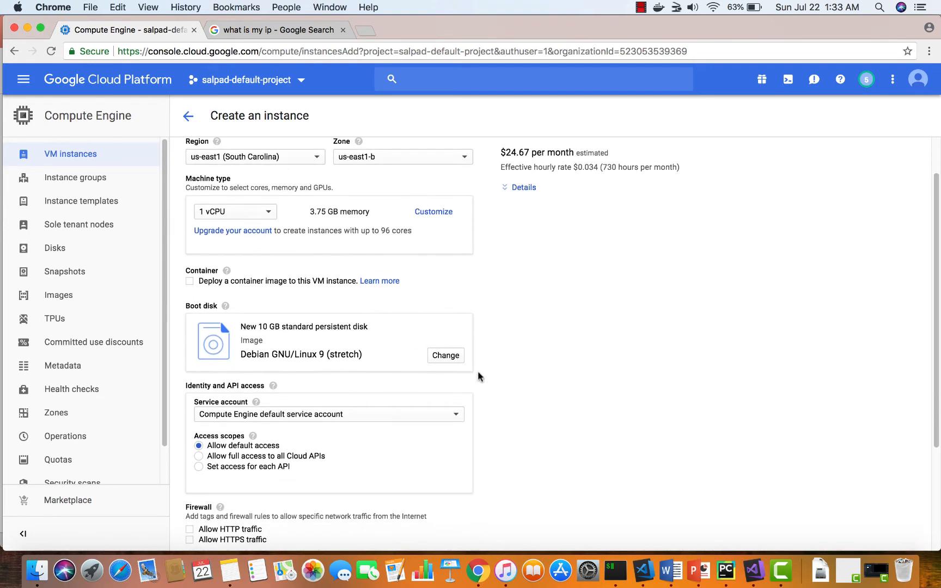
pyautogui.click(455, 358)
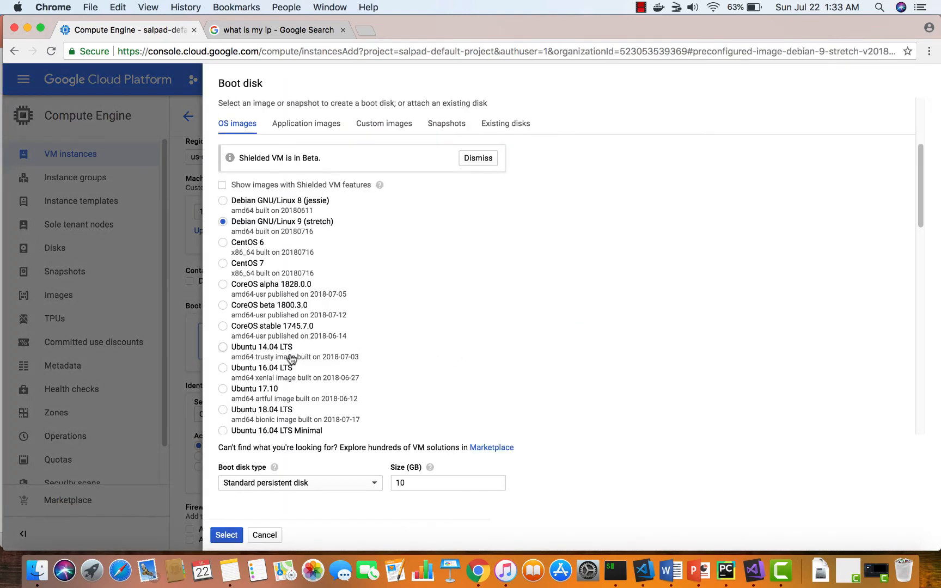
pyautogui.click(223, 410)
pyautogui.click(225, 535)
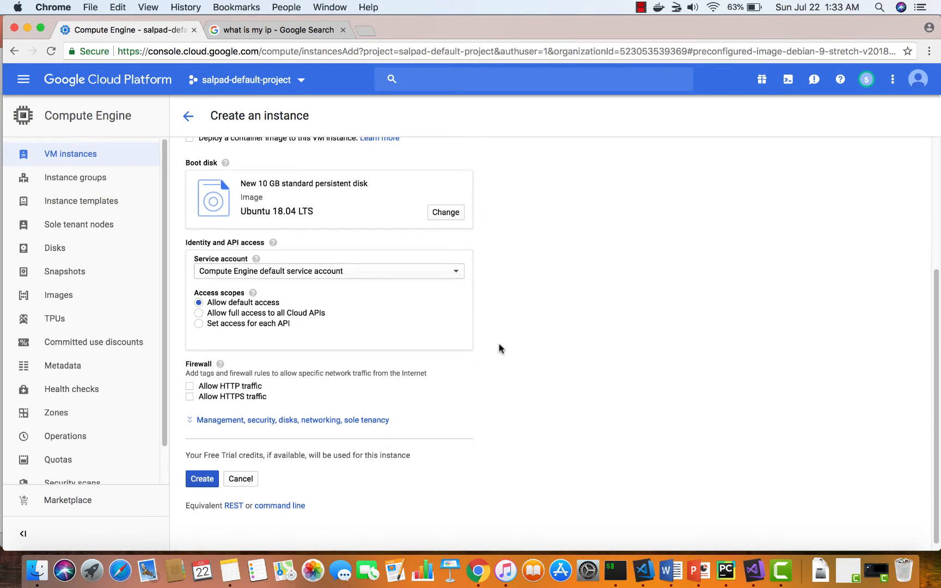
# Step: Check the instance's advanced networking settings and create the instance with the default network interface
pyautogui.scroll(-1, 501, 349)
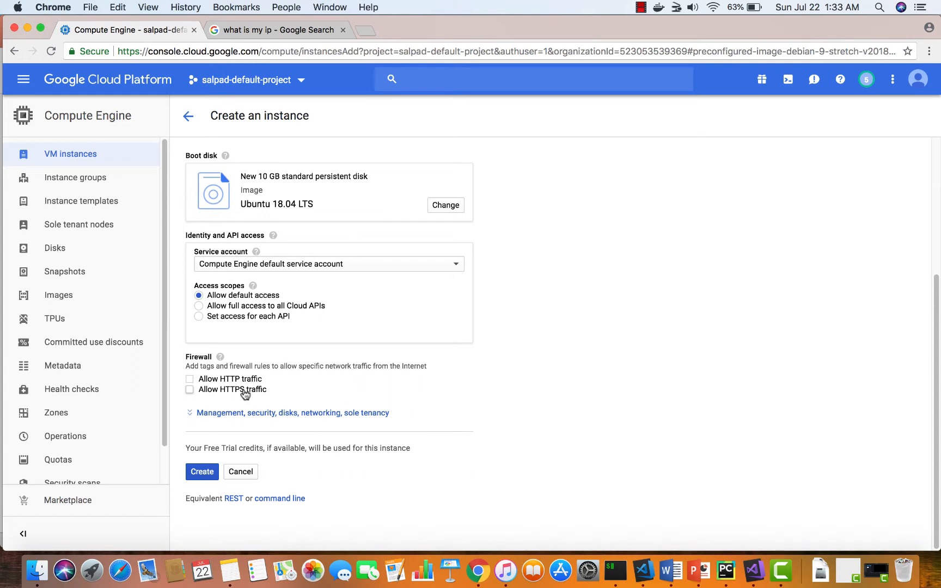
pyautogui.click(238, 418)
pyautogui.scroll(-3, 396, 404)
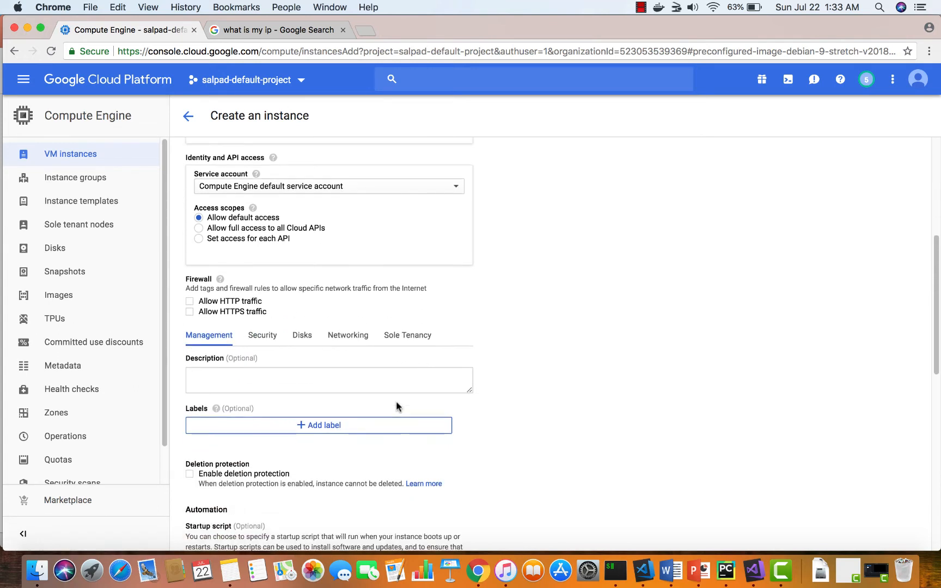
pyautogui.scroll(-2, 550, 371)
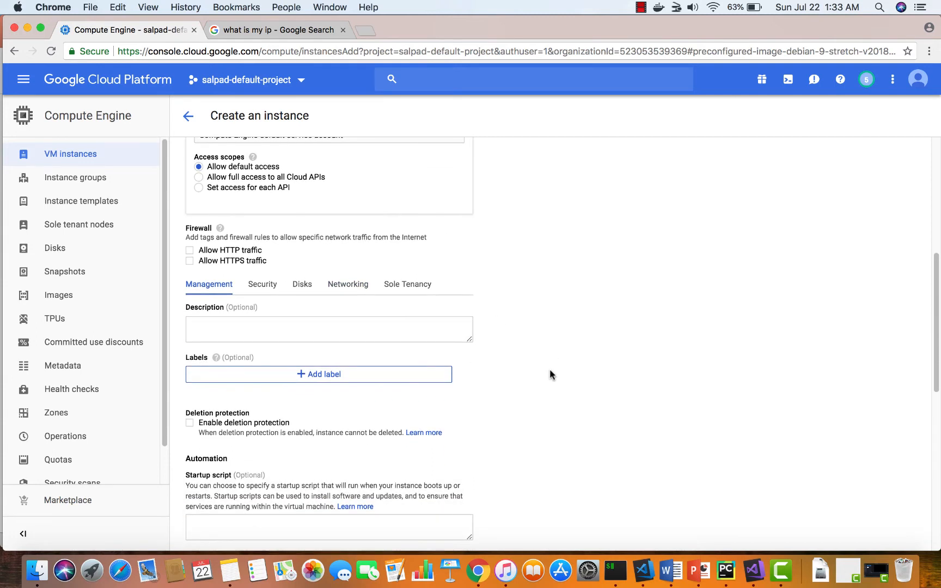
pyautogui.click(348, 287)
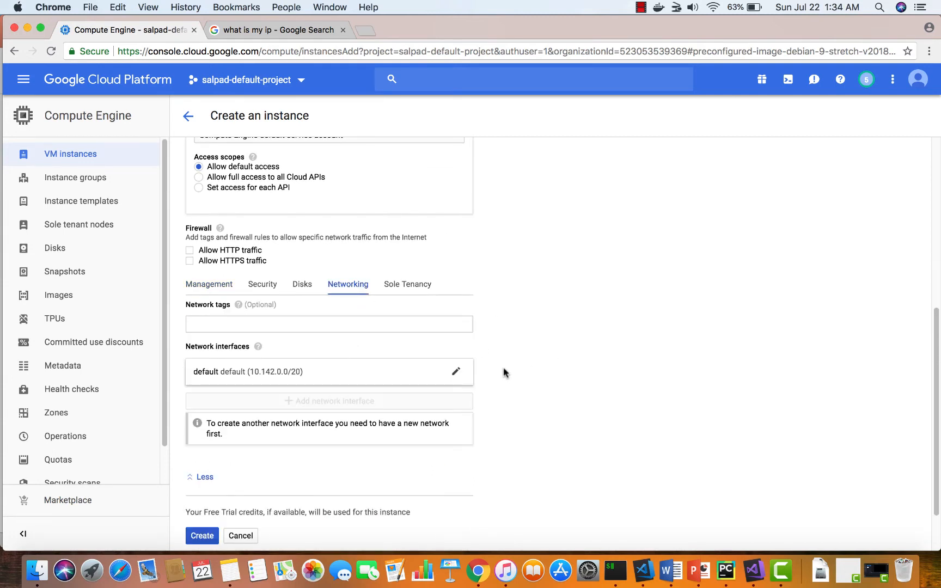
pyautogui.scroll(-2, 506, 373)
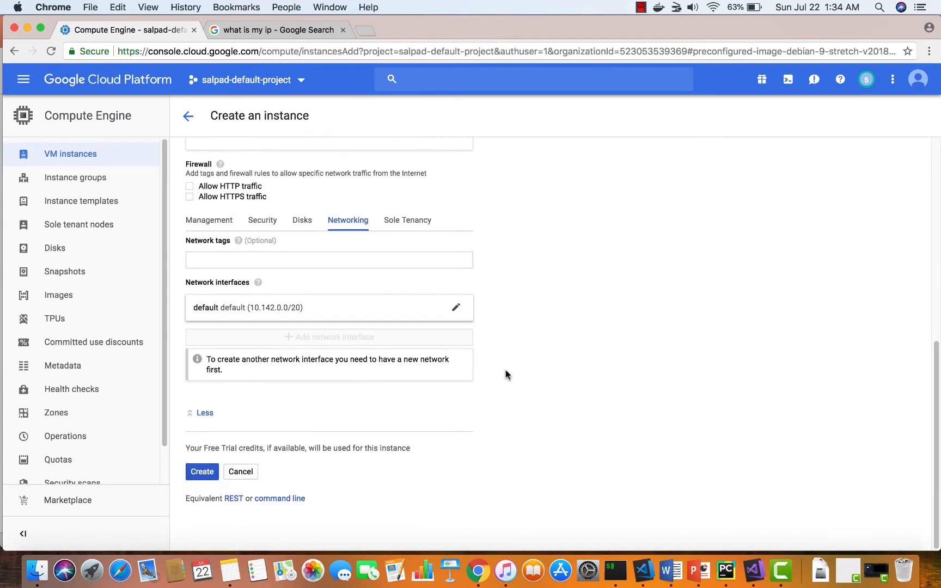
pyautogui.click(204, 474)
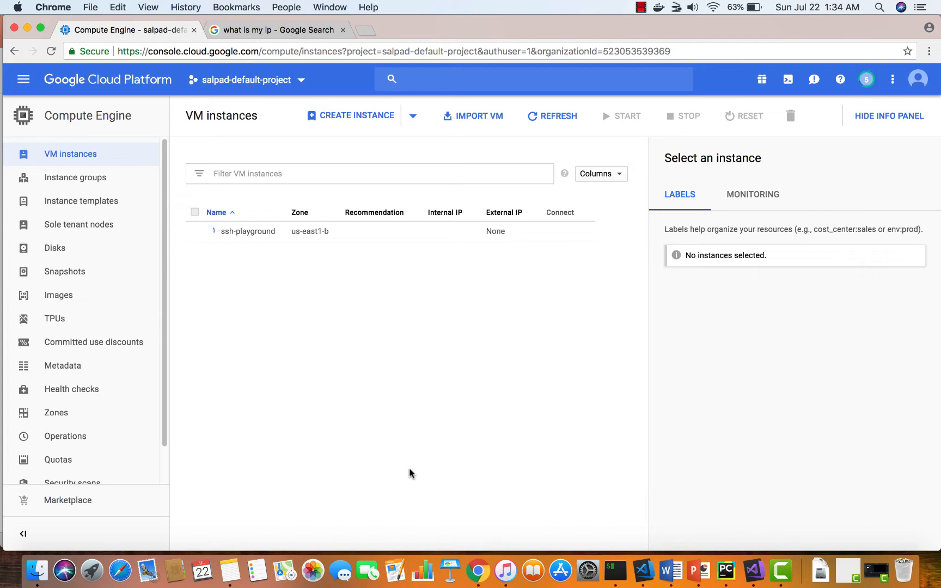
pyautogui.click(641, 7)
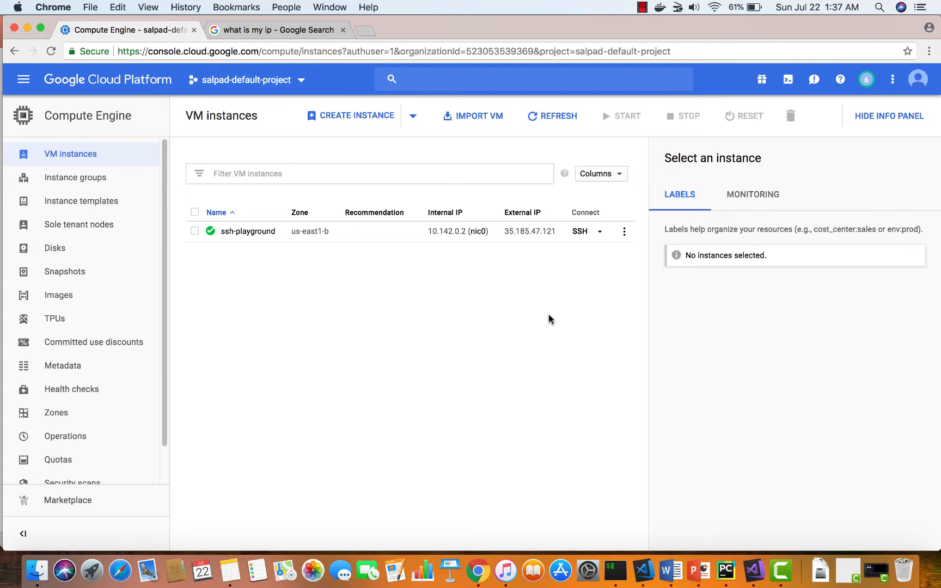
# Step: Copy the external IP address of the ssh-playground instance and open the VPC network's firewall rules
pyautogui.doubleClick(533, 233)
pyautogui.press('super+c')
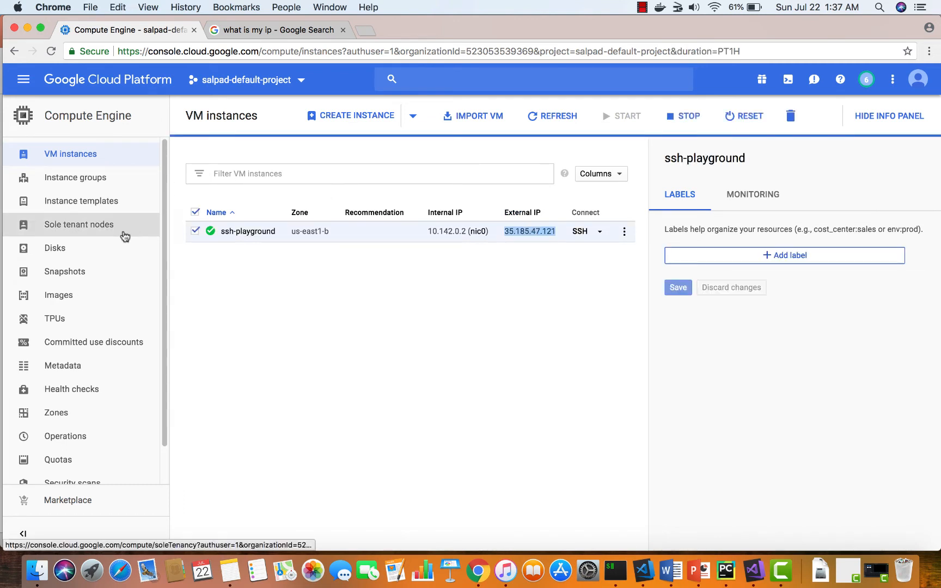
pyautogui.click(26, 79)
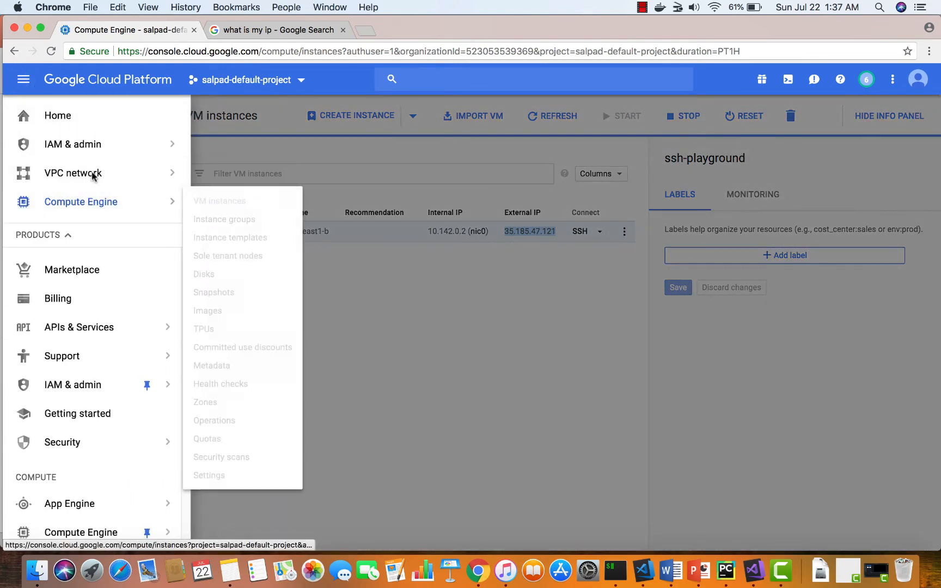
pyautogui.click(94, 175)
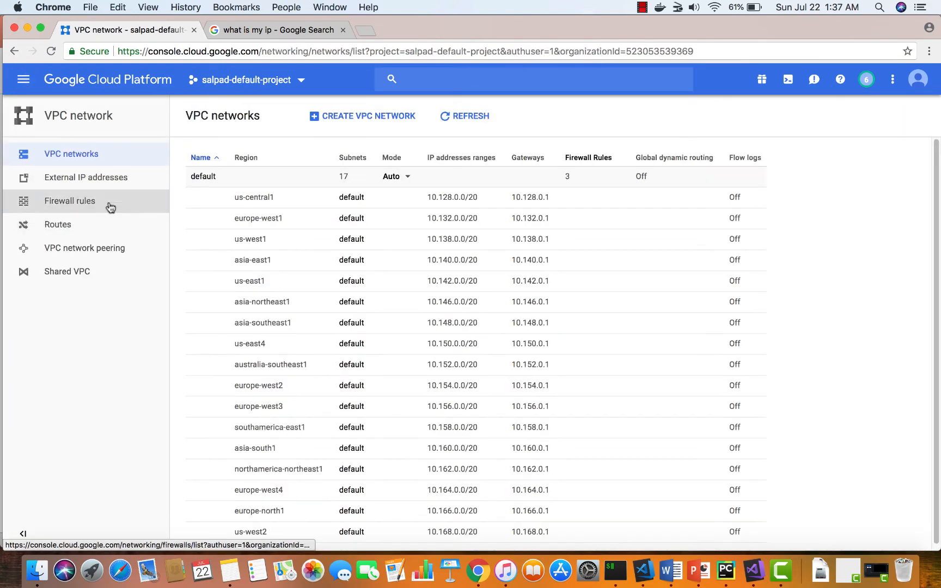
pyautogui.click(110, 206)
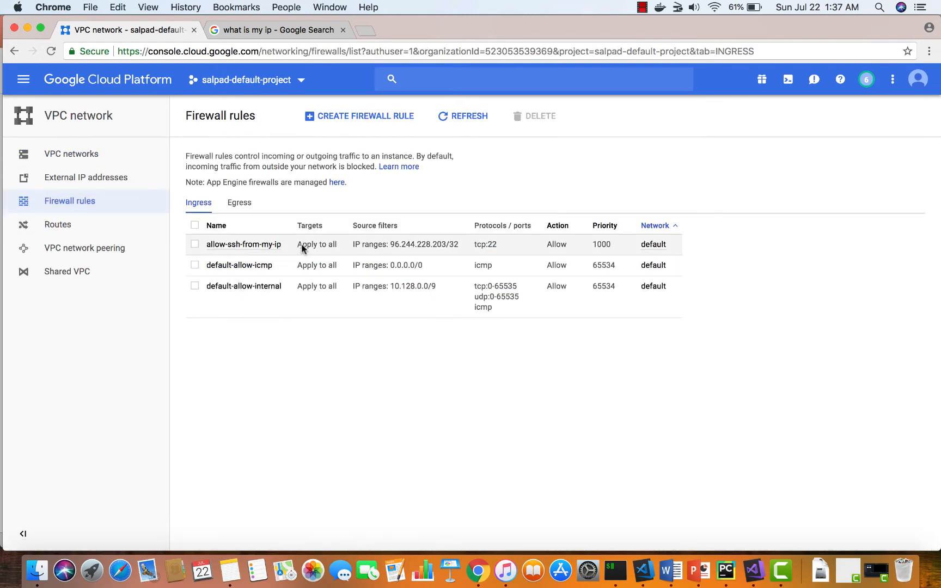
# Step: Switch to iTerm2, change into the sshkeys directory, and list its files on a cleared screen
pyautogui.click(616, 570)
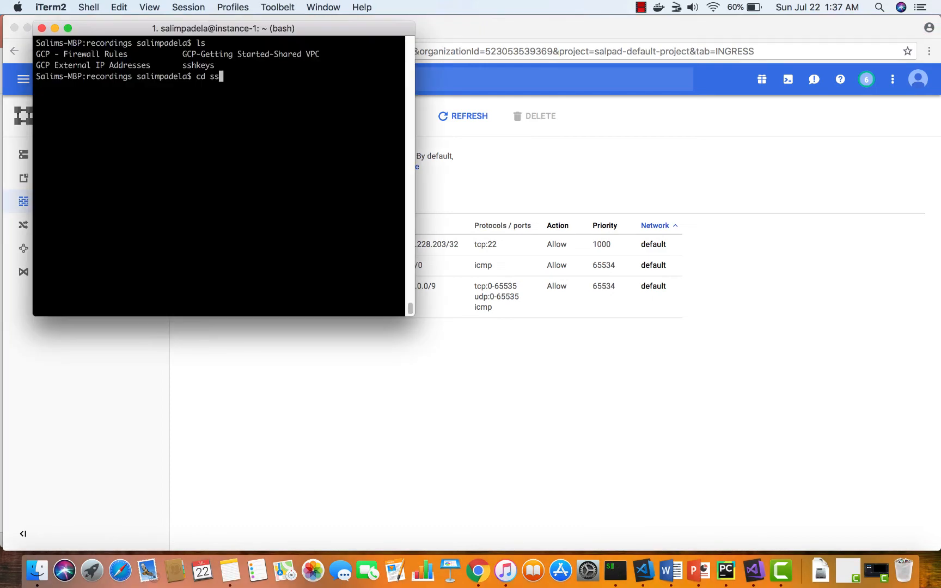
pyautogui.press('Tab')
pyautogui.press('Return')
pyautogui.write('clear')
pyautogui.press('Return')
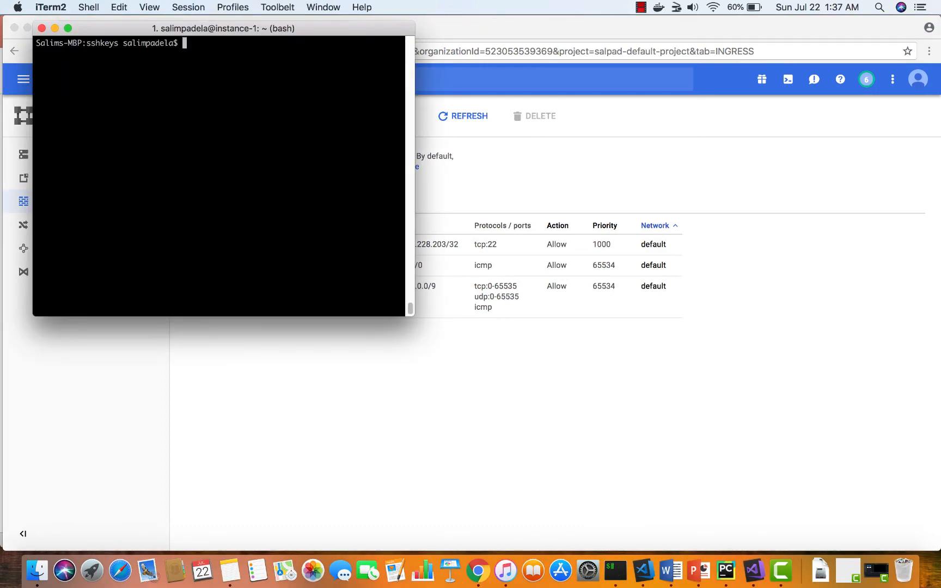
pyautogui.write('ls')
pyautogui.press('Return')
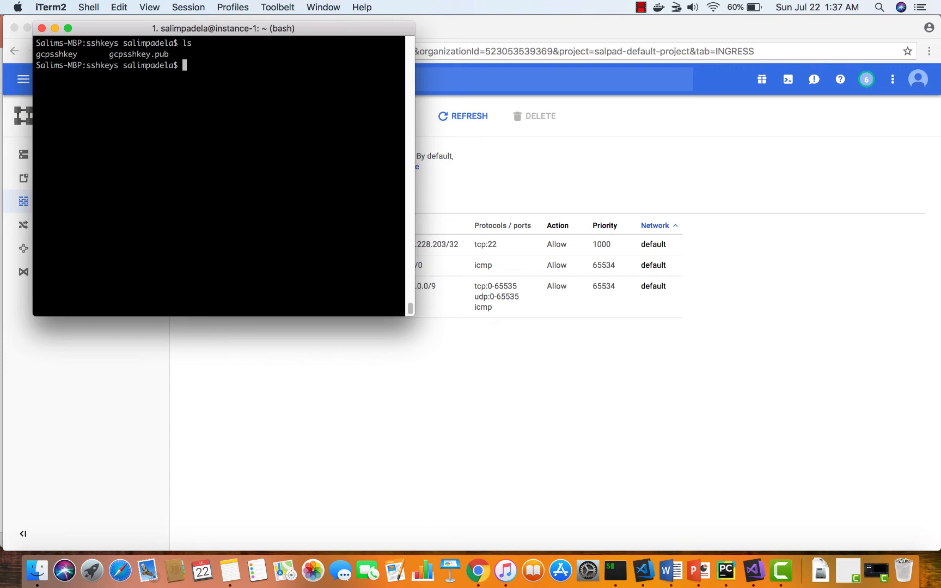
# Step: Connect over SSH to the copied external IP address with the key file gcpsshkey, accepting the host's authenticity with yes
pyautogui.write('ssh -i gc')
pyautogui.press('Tab')
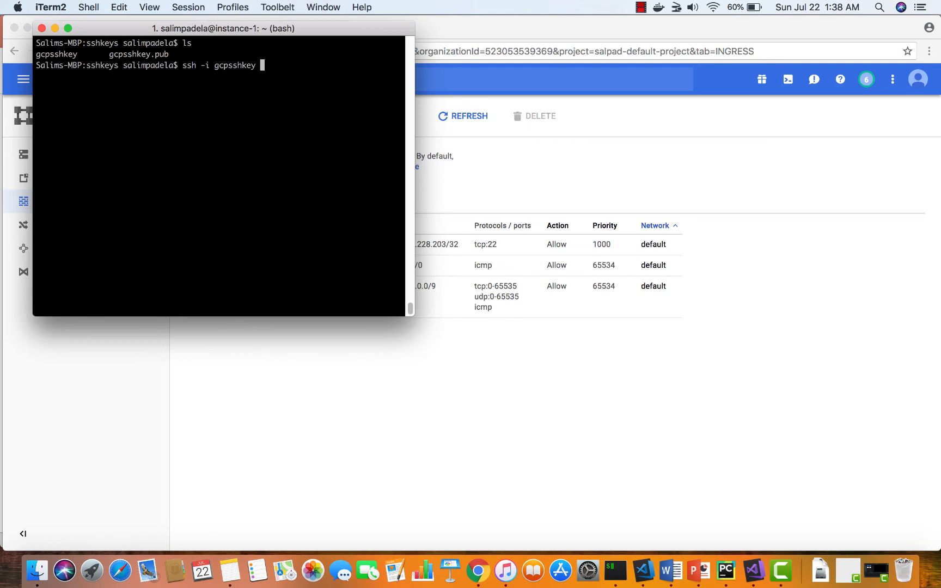
pyautogui.press('super+v')
pyautogui.press('Return')
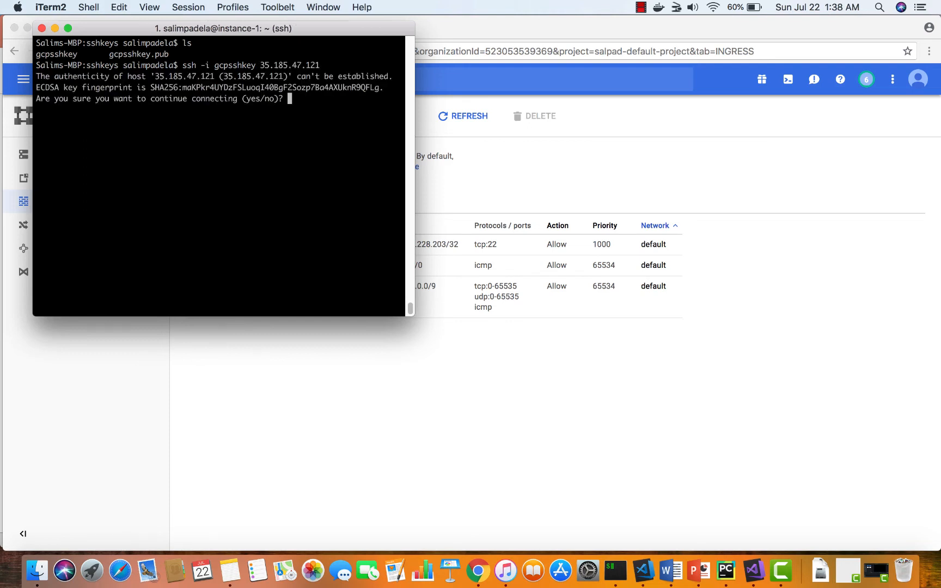
pyautogui.write('yes')
pyautogui.press('Return')
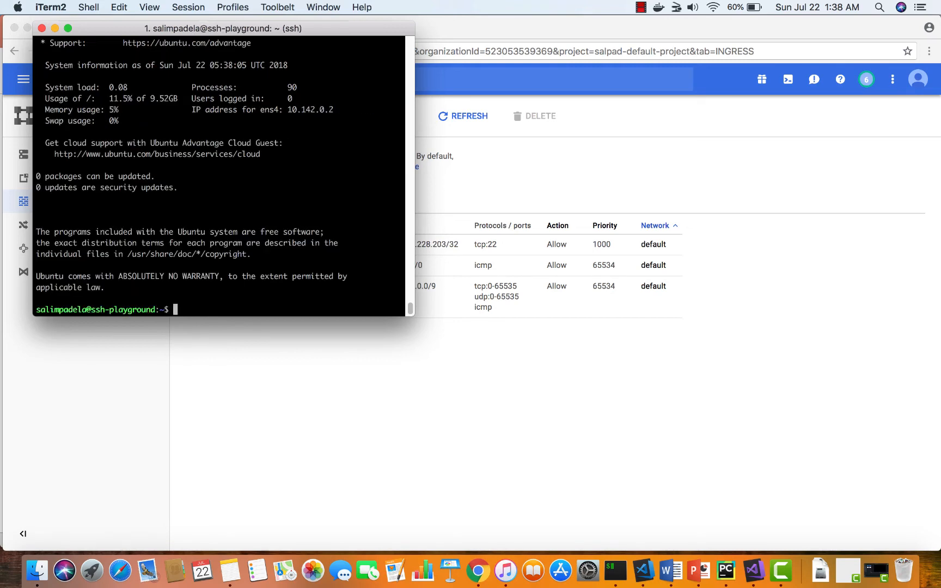
# Step: Print the remote instance's hostname on a cleared screen and log out of the SSH session
pyautogui.write('clear')
pyautogui.press('Return')
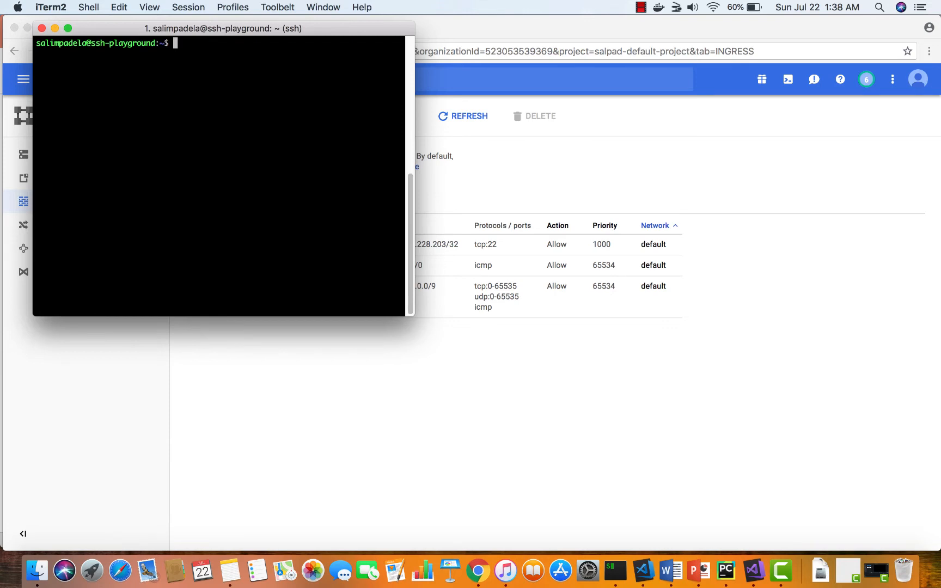
pyautogui.write('hostname')
pyautogui.press('Return')
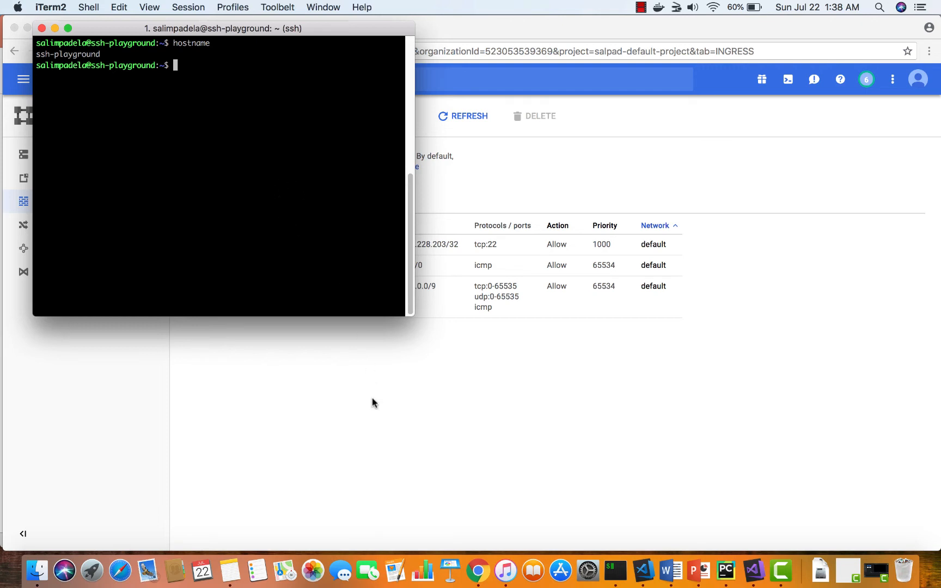
pyautogui.write('exit')
pyautogui.press('Return')
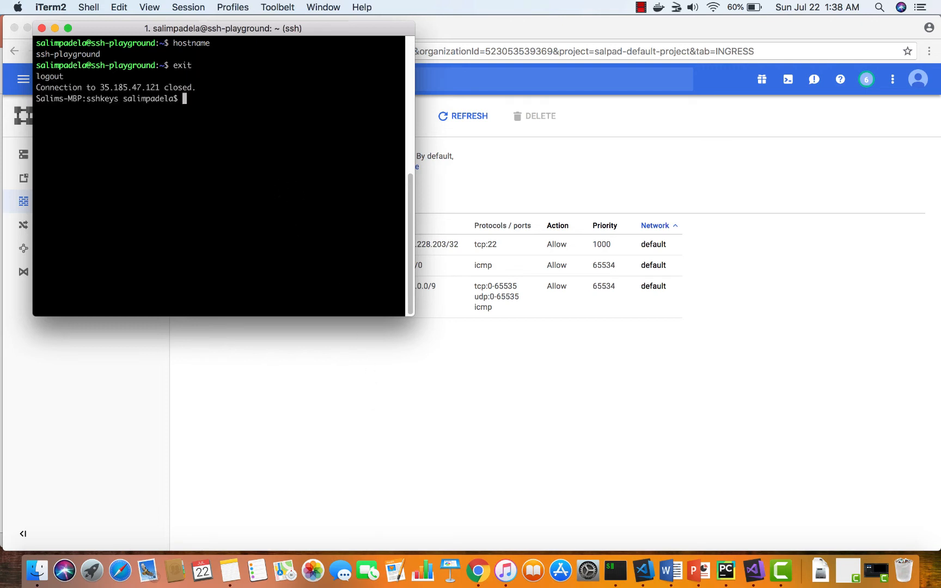
# Step: Switch to Chrome and start a new firewall rule named deny-ssh with the description "deny ssh" and priority 999
pyautogui.click(389, 429)
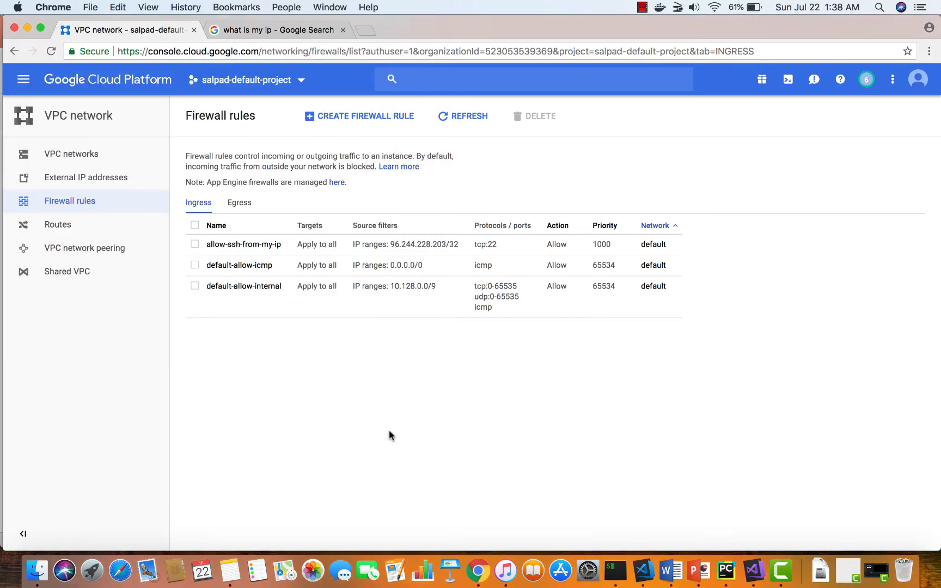
pyautogui.click(358, 123)
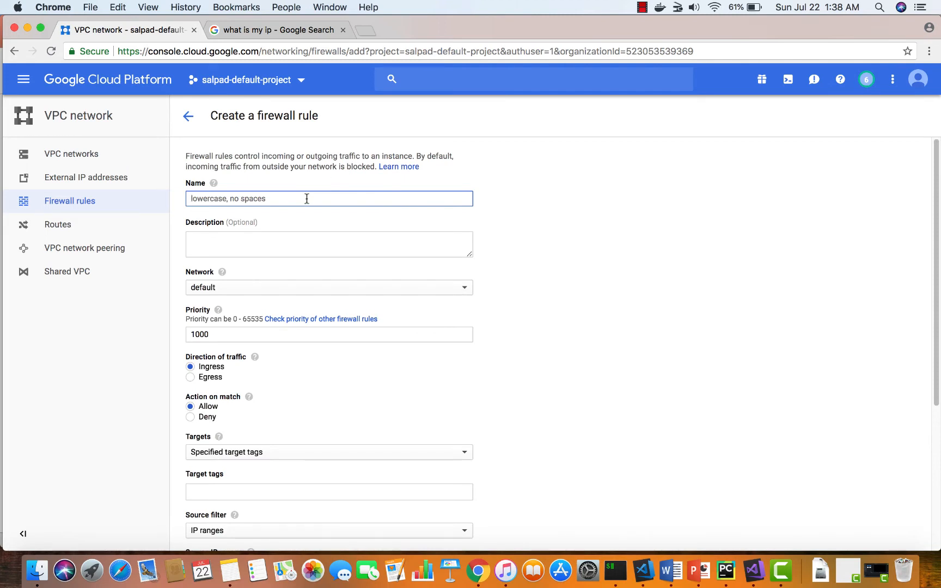
pyautogui.write('deny-ssh')
pyautogui.press('Tab')
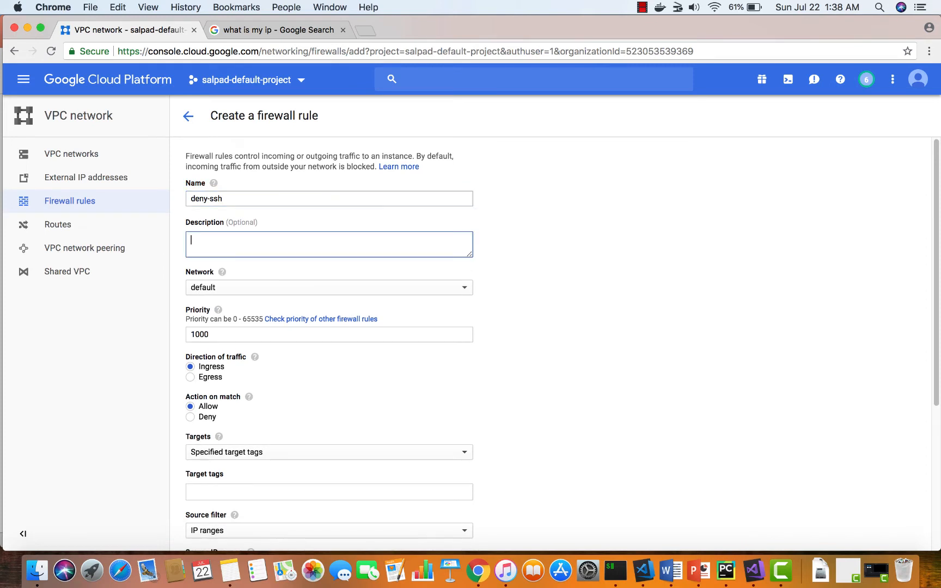
pyautogui.write('deny ssh')
pyautogui.press('Tab')
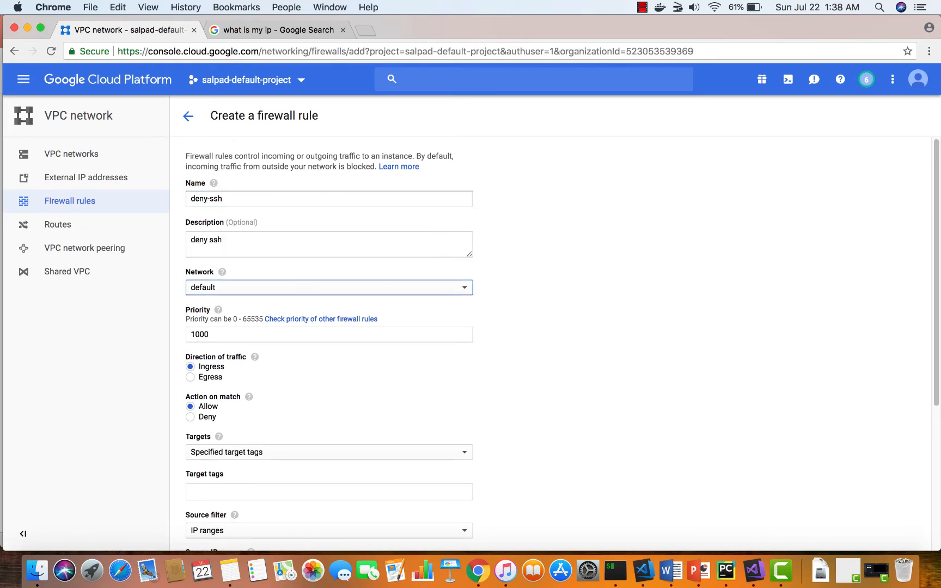
pyautogui.press('Tab')
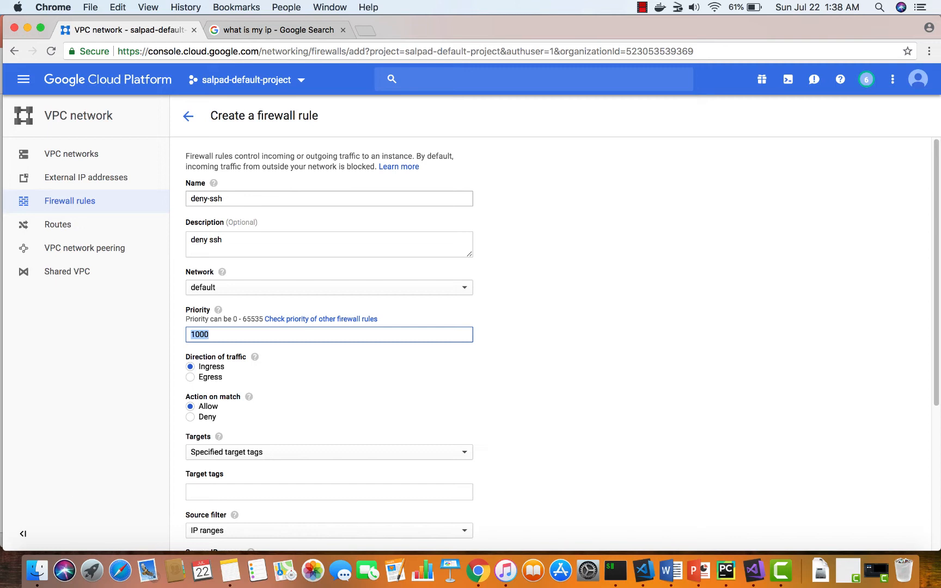
pyautogui.write('999')
pyautogui.press('Tab')
# Step: Set the new rule's action on match to Deny and its targets to all instances in the network
pyautogui.scroll(-5, 358, 334)
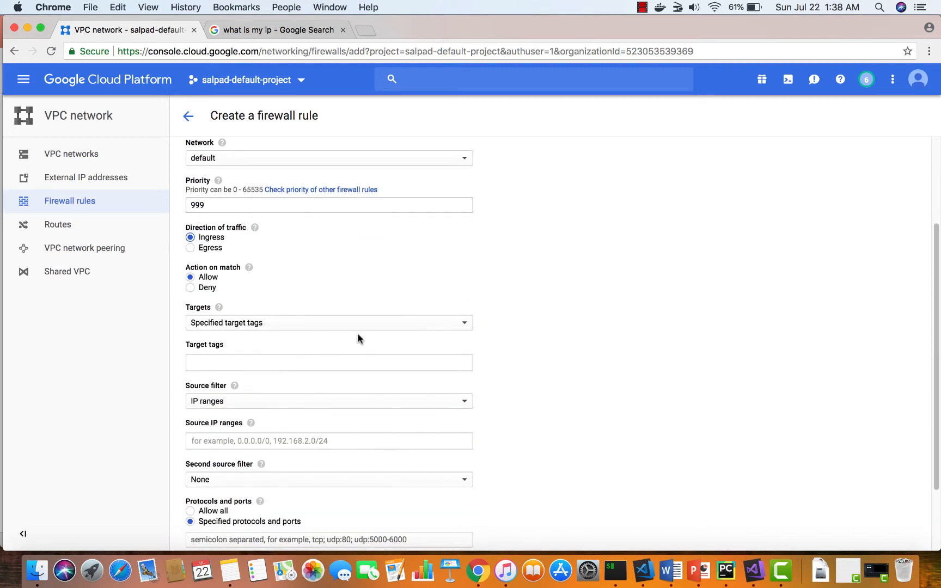
pyautogui.click(188, 289)
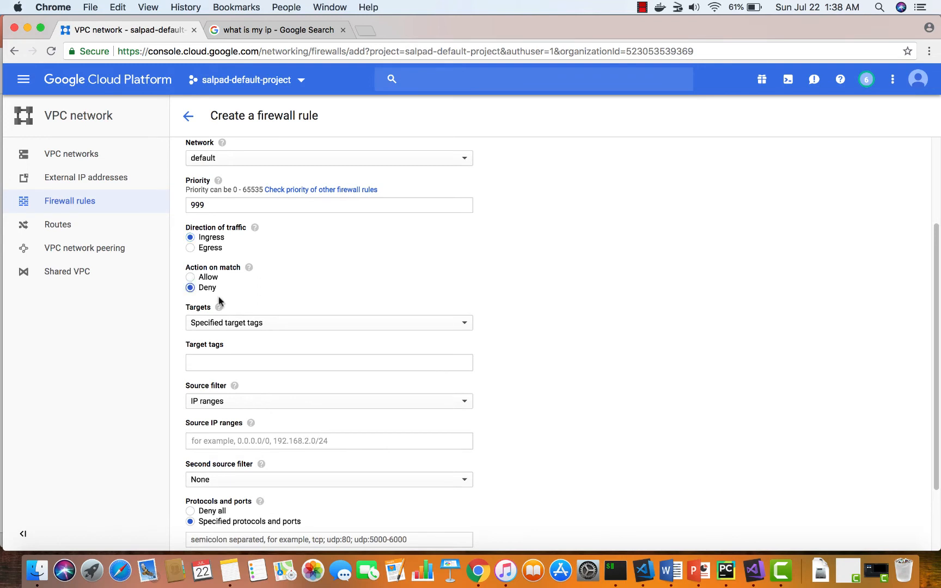
pyautogui.click(283, 325)
pyautogui.click(282, 310)
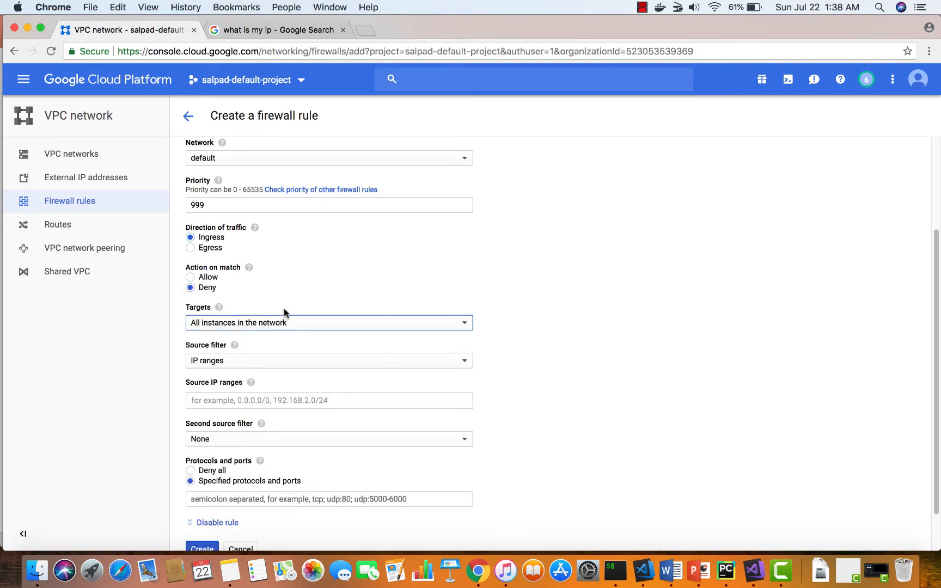
pyautogui.scroll(-2, 526, 327)
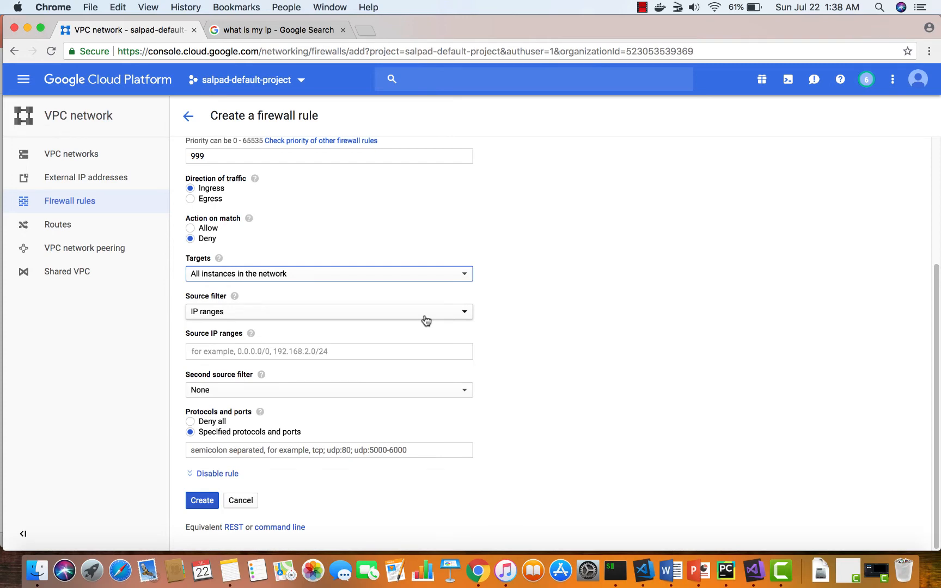
pyautogui.click(395, 351)
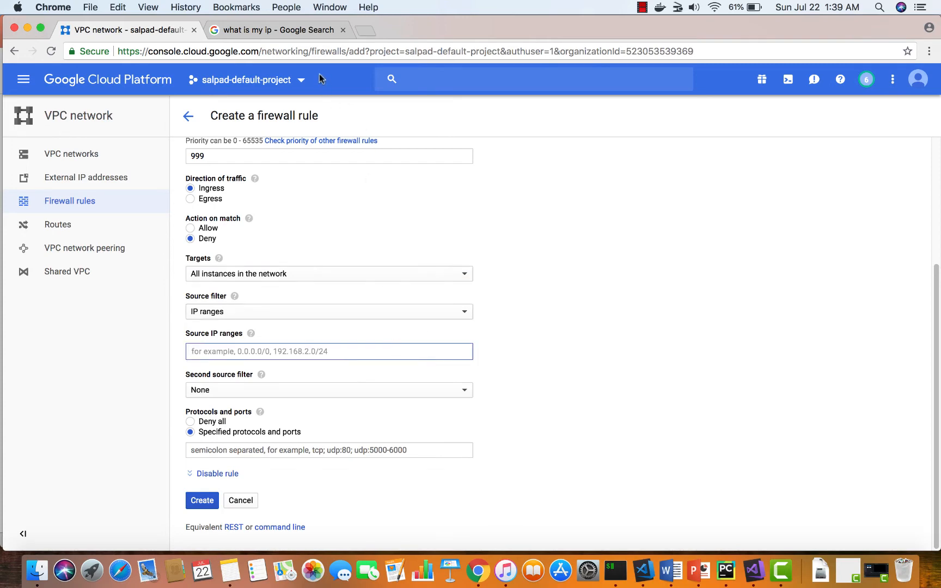
pyautogui.click(304, 29)
pyautogui.click(201, 186)
pyautogui.doubleClick(201, 191)
pyautogui.press('super+c')
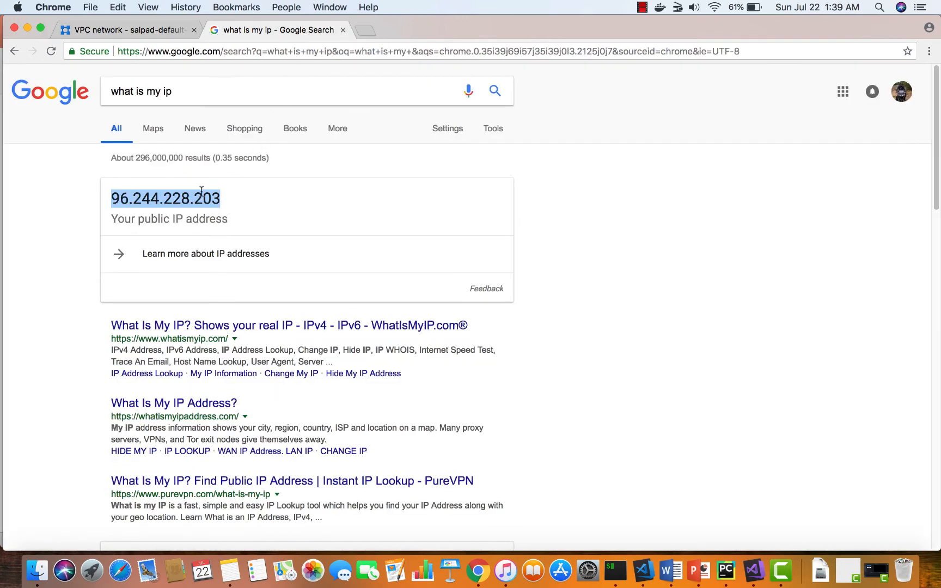
pyautogui.click(150, 33)
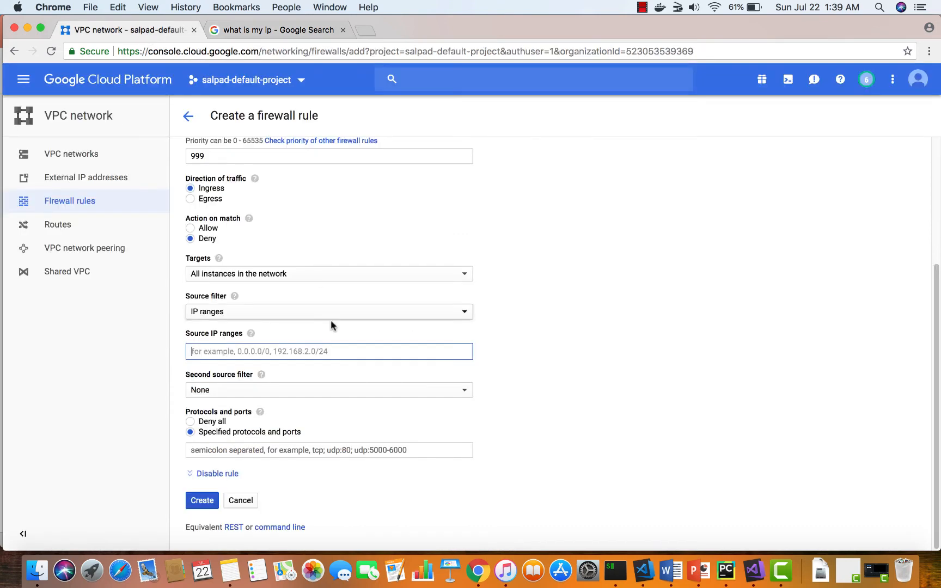
pyautogui.press('super+v')
pyautogui.write('/32')
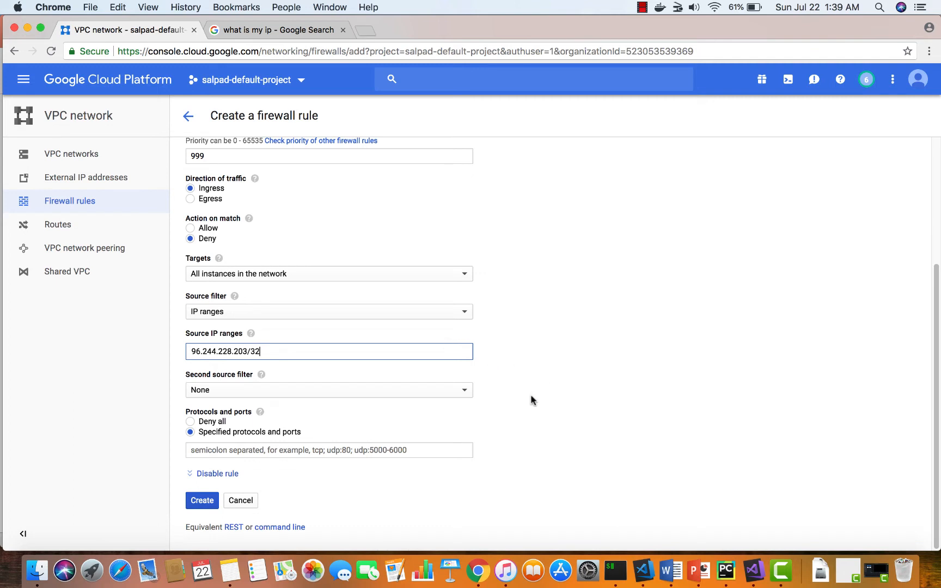
pyautogui.click(454, 353)
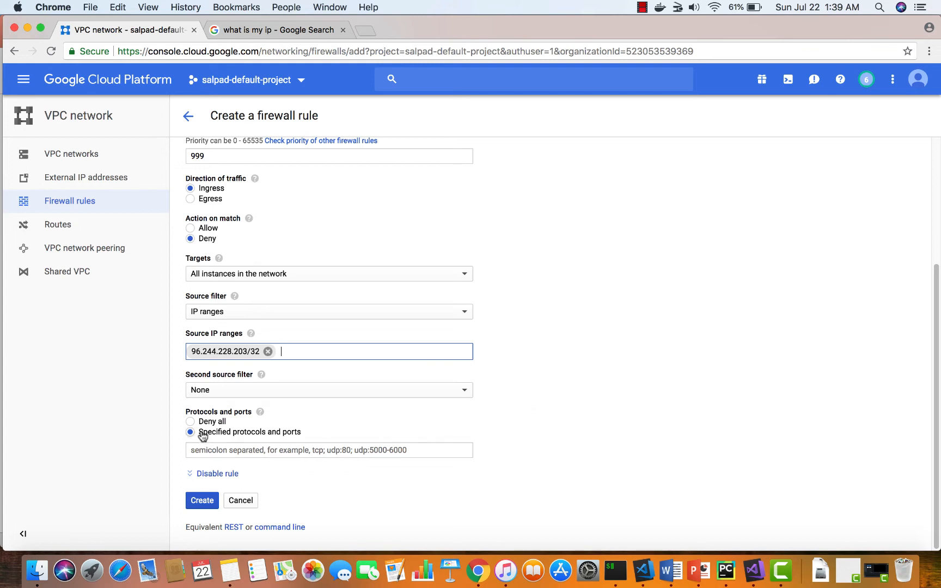
# Step: Restrict the deny rule to tcp:22, create it, and refresh the firewall rules list
pyautogui.click(225, 450)
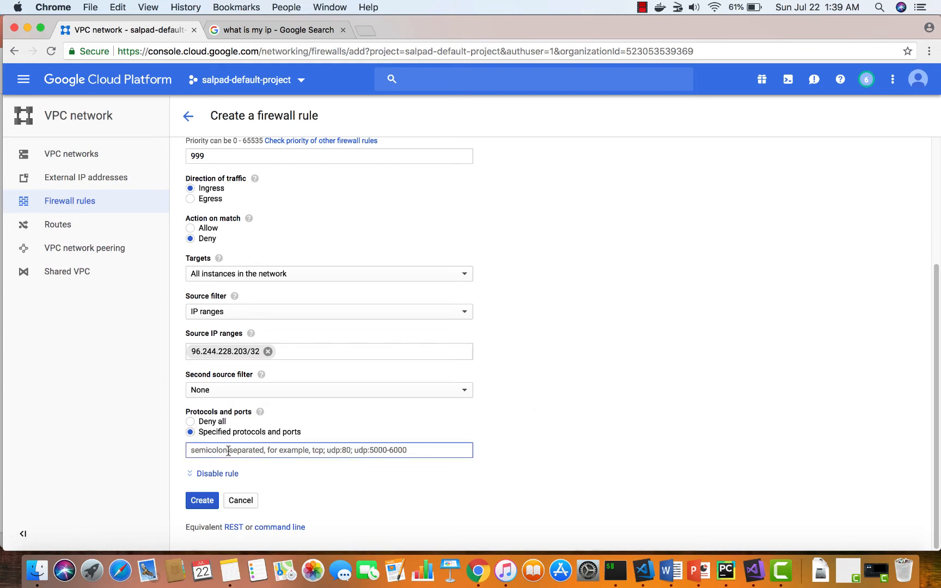
pyautogui.write('tcp:22')
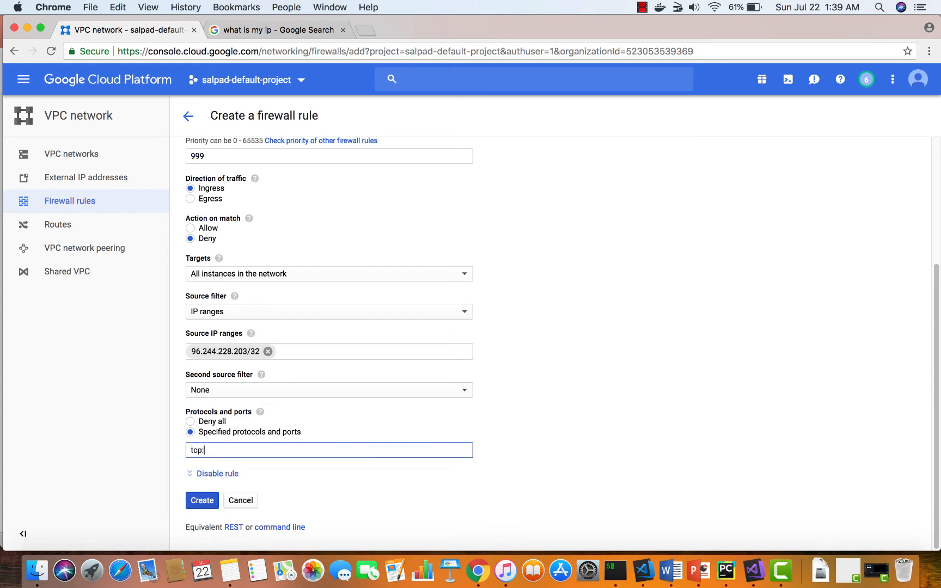
pyautogui.click(205, 502)
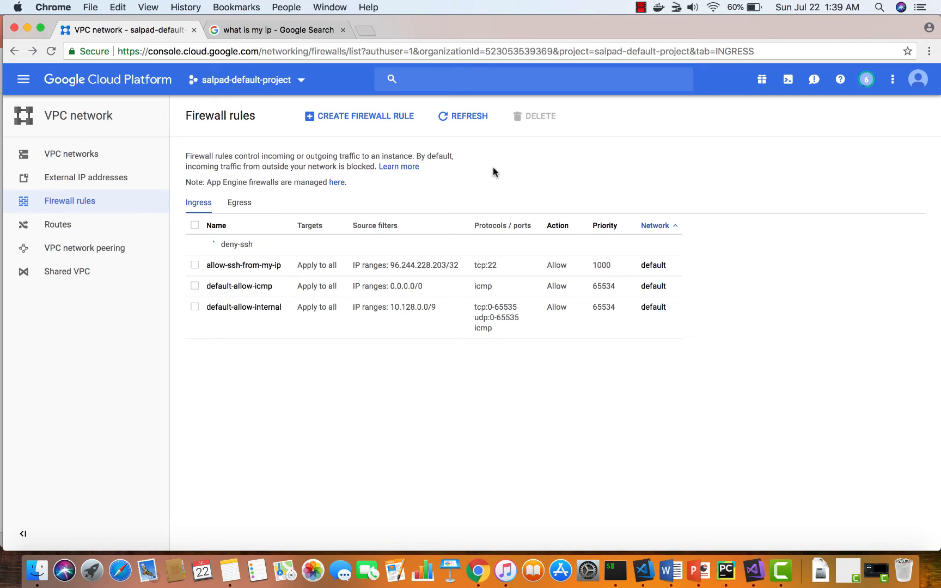
pyautogui.click(477, 123)
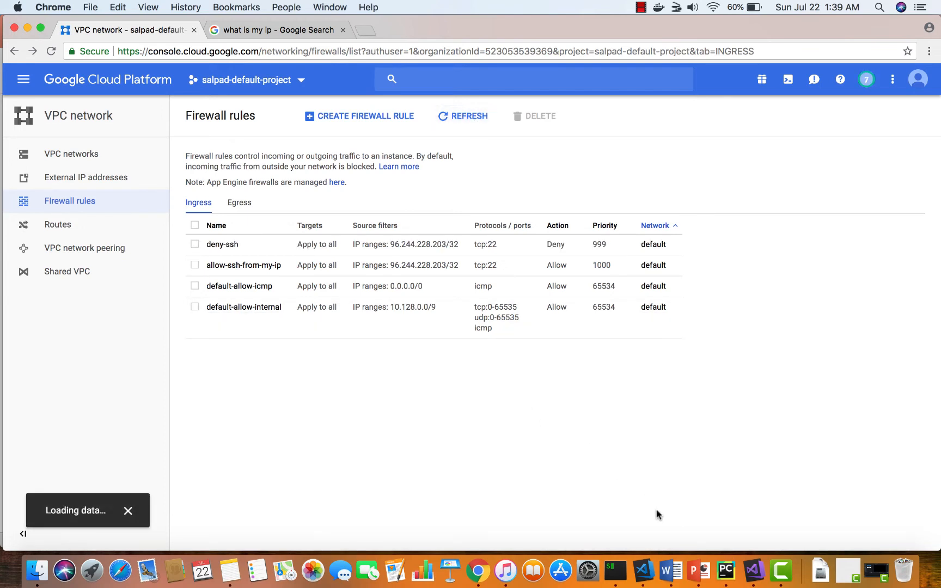
# Step: Switch to iTerm2, try to reconnect to the instance with the previous SSH command, and abort the attempt after rechecking the firewall rules
pyautogui.click(616, 571)
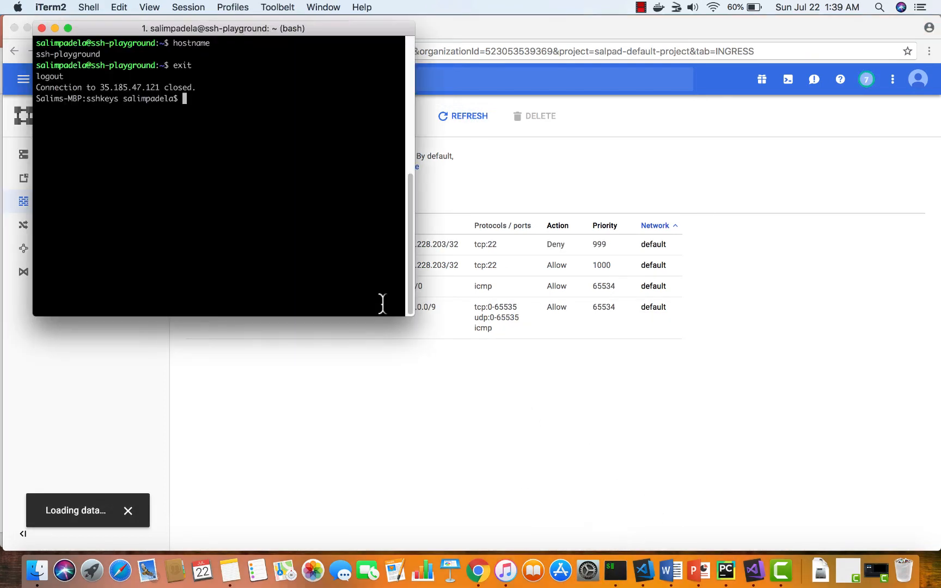
pyautogui.press('Up')
pyautogui.press('Return')
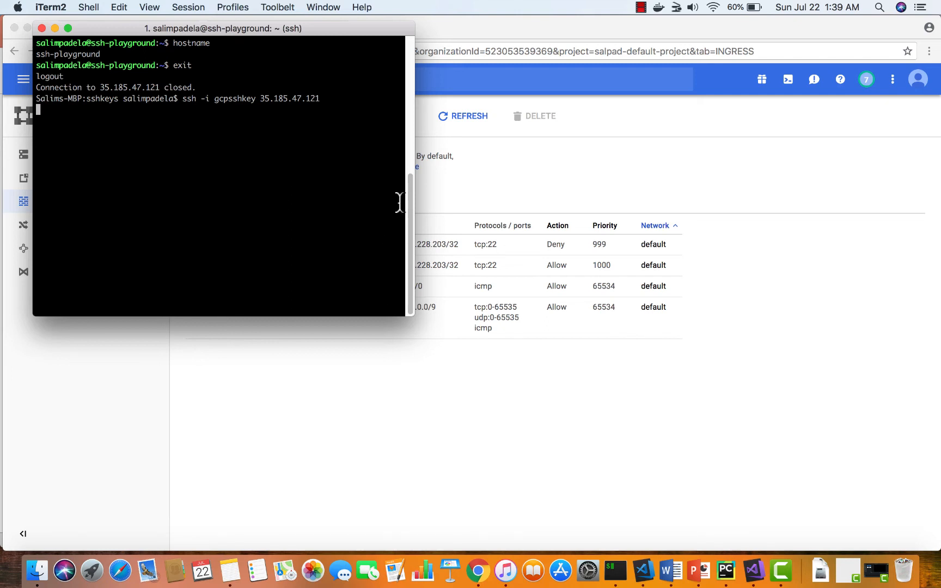
pyautogui.click(451, 426)
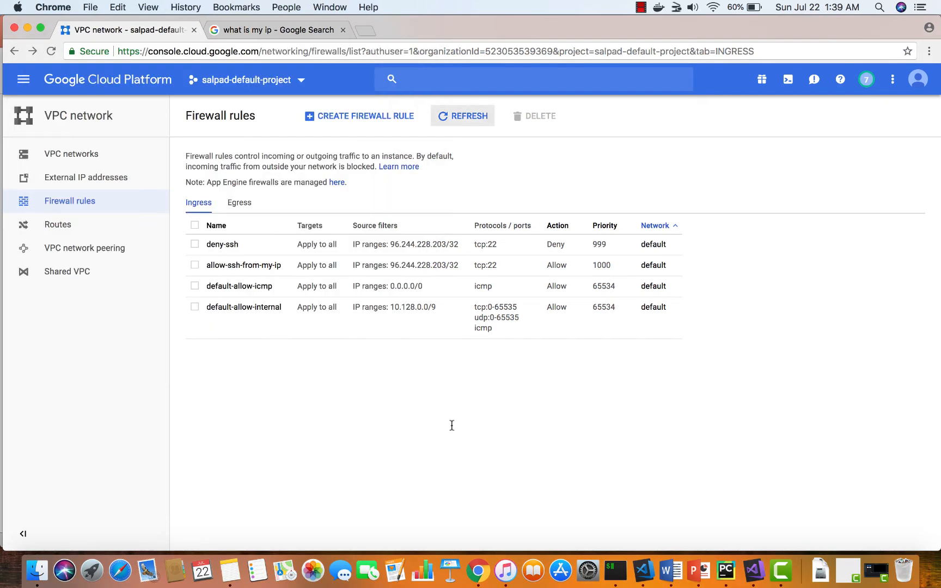
pyautogui.press('super+Tab')
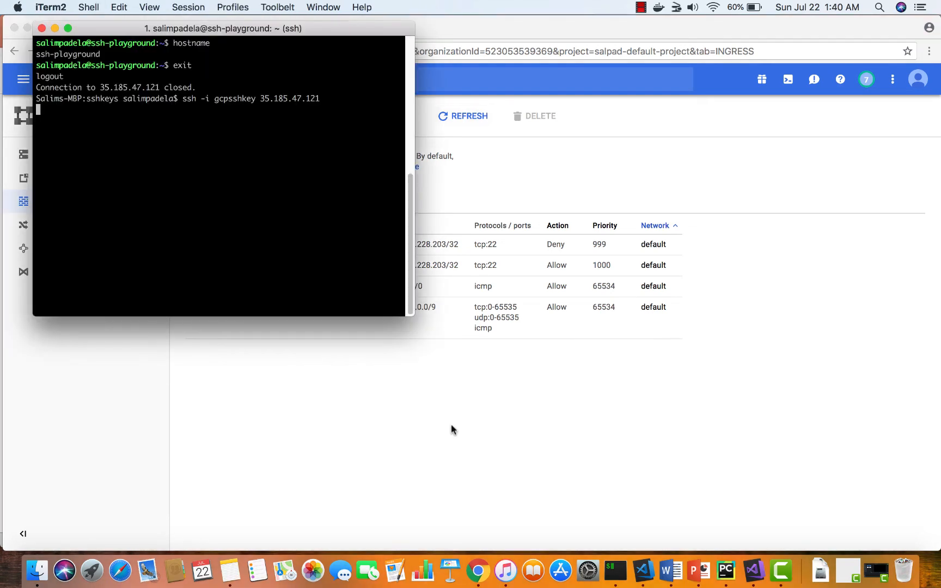
pyautogui.hotkey('ctrl', 'c')
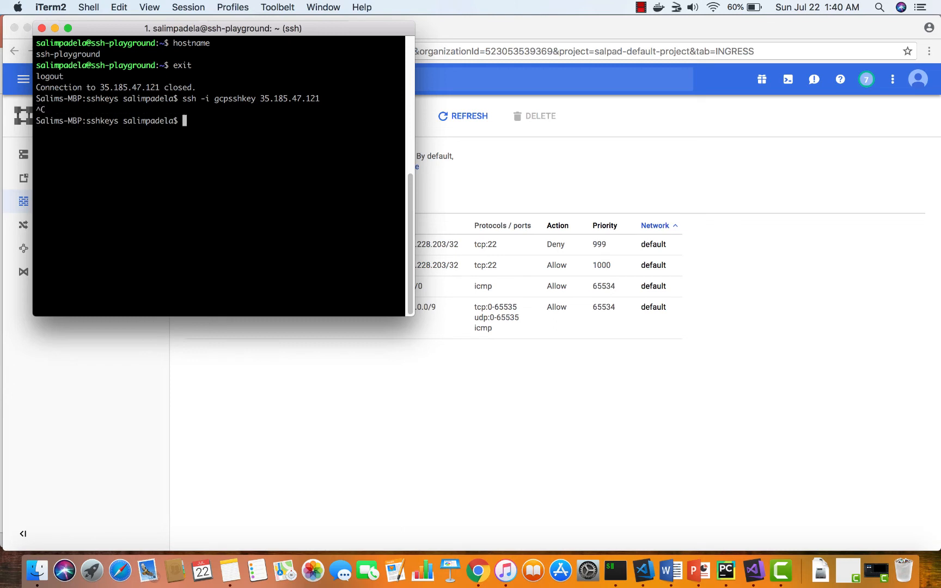
# Step: Switch to Chrome and open the details of the deny-ssh firewall rule
pyautogui.click(452, 425)
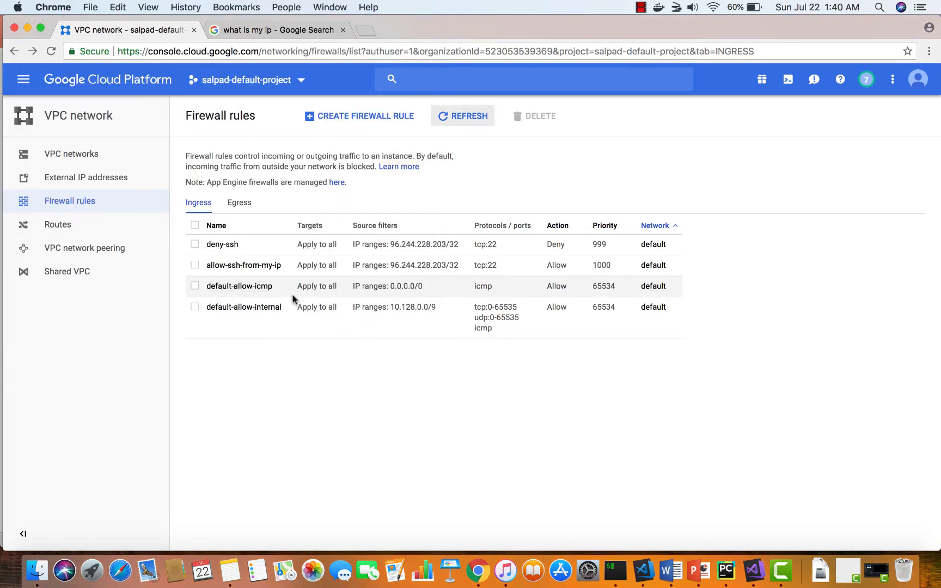
pyautogui.click(219, 246)
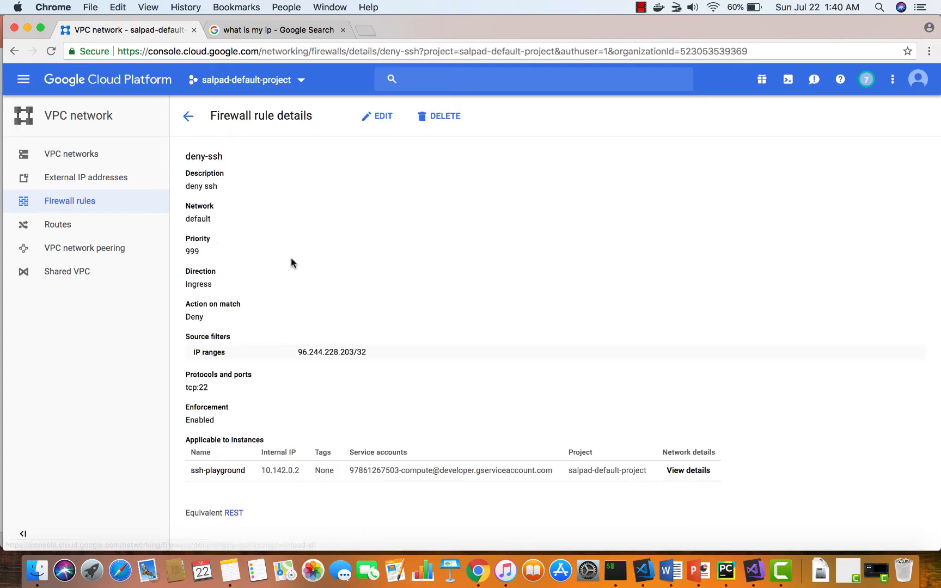
pyautogui.click(380, 116)
pyautogui.scroll(-2, 348, 258)
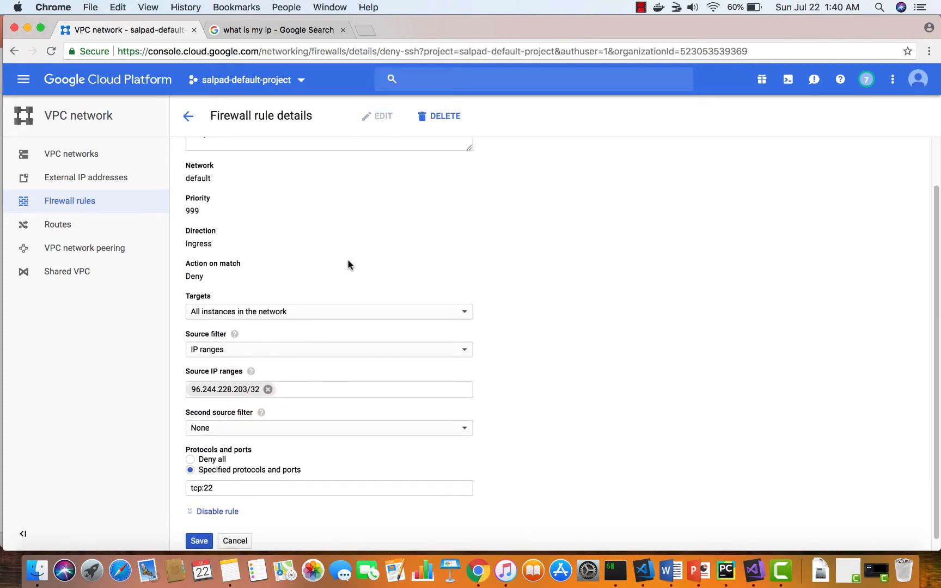
pyautogui.doubleClick(192, 212)
pyautogui.click(317, 234)
pyautogui.scroll(-1, 317, 236)
pyautogui.click(240, 531)
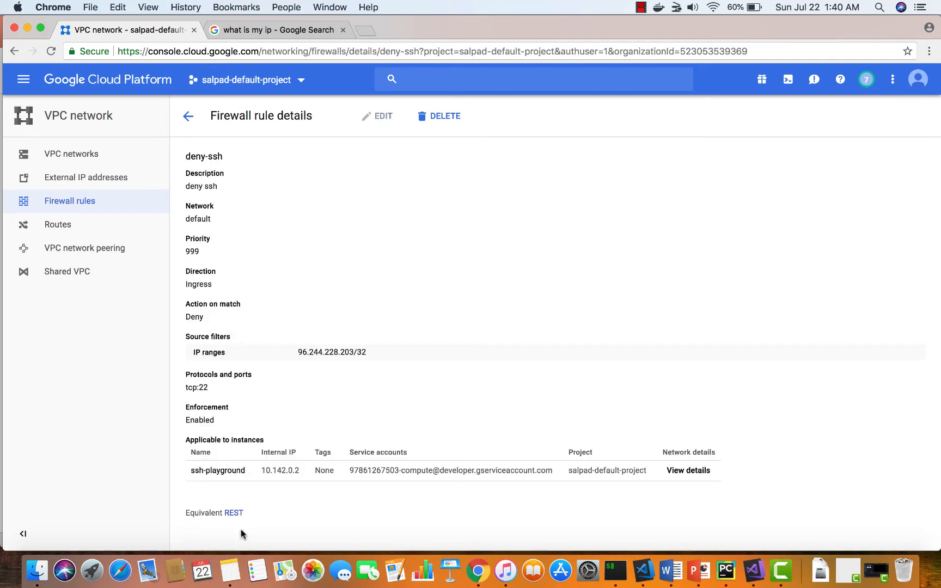
# Step: Delete the deny-ssh firewall rule and confirm the deletion
pyautogui.click(446, 120)
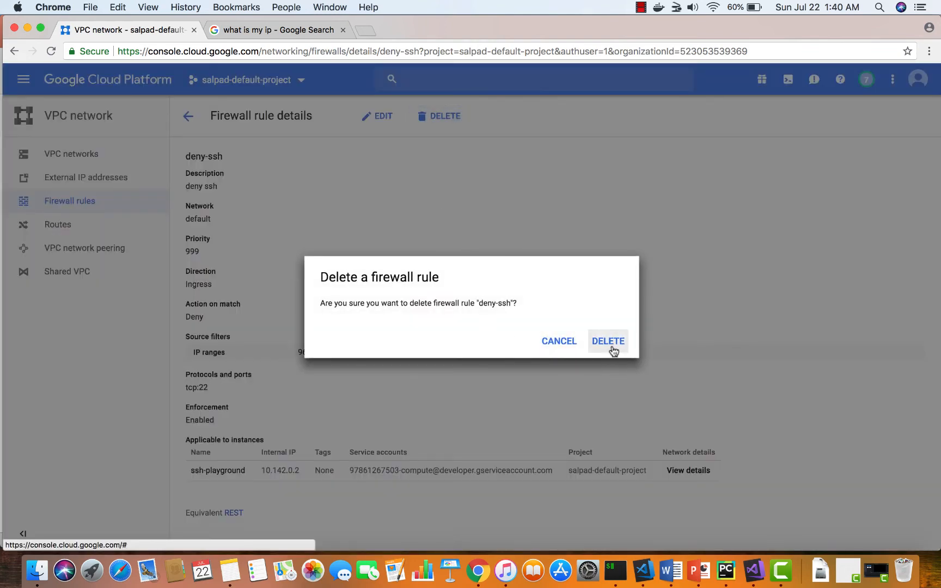
pyautogui.click(609, 342)
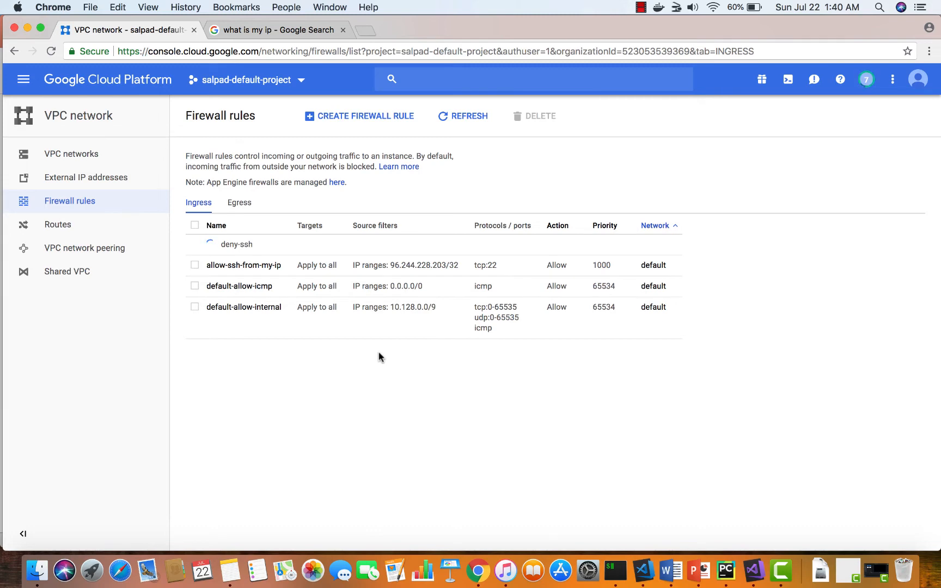
# Step: Switch to iTerm2, rerun the SSH command to the instance with the gcpsshkey file, and abort the attempt
pyautogui.press('super+Tab')
pyautogui.press('Up')
pyautogui.press('Return')
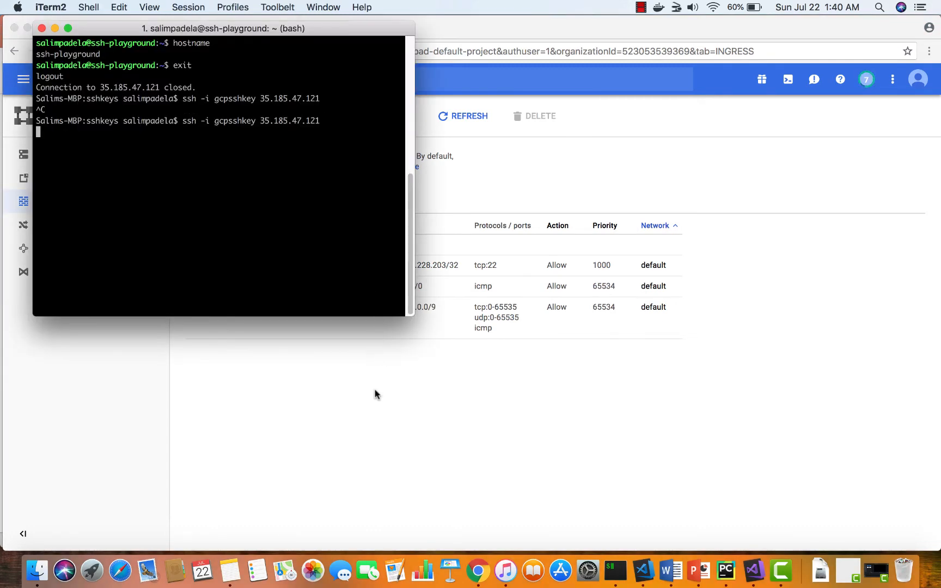
pyautogui.hotkey('ctrl', 'c')
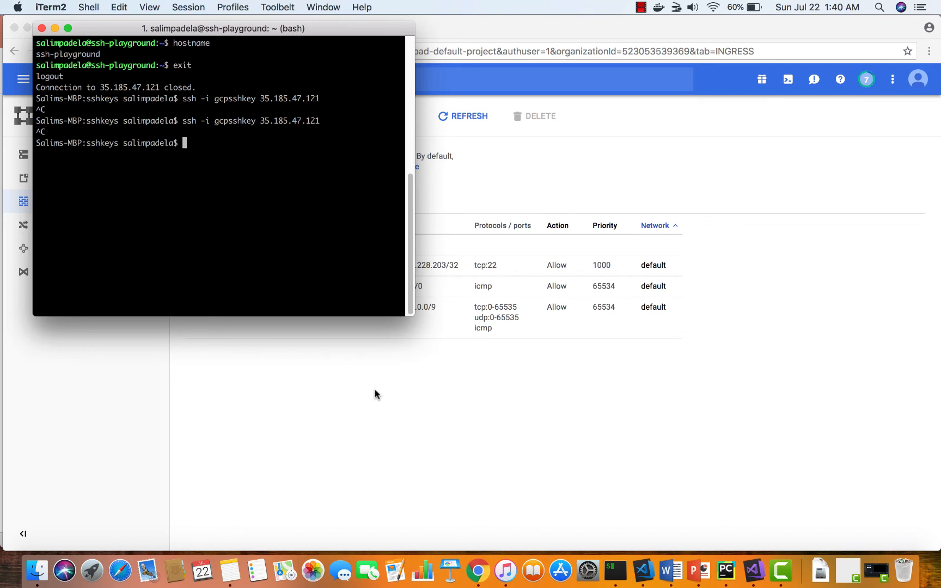
# Step: Switch back to Chrome and refresh the firewall rules list
pyautogui.click(375, 393)
pyautogui.click(462, 116)
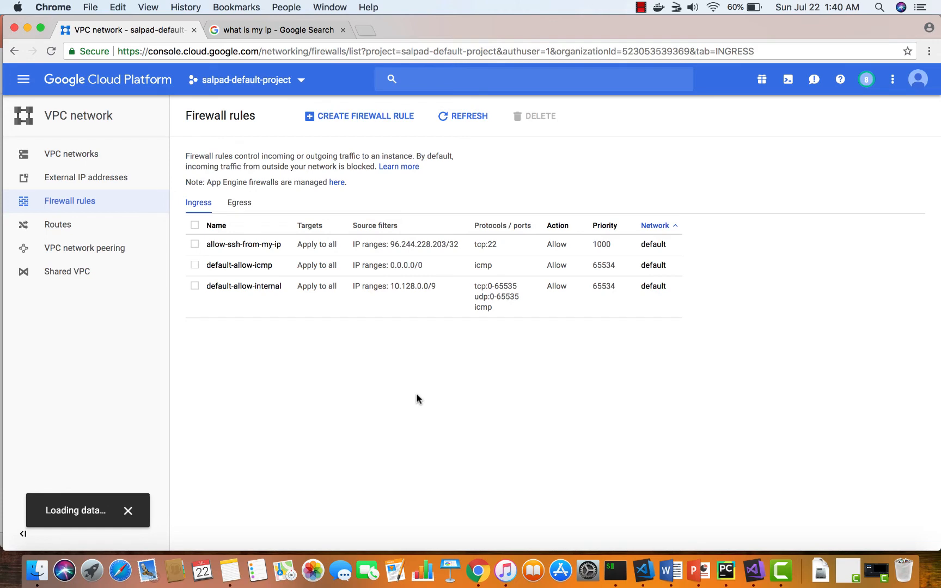
# Step: Switch to iTerm2, connect with ssh -i gcpsshkey 35.185.47.121, and run hostname on the instance
pyautogui.press('super+Tab')
pyautogui.press('Up')
pyautogui.hotkey('ctrl', 'c')
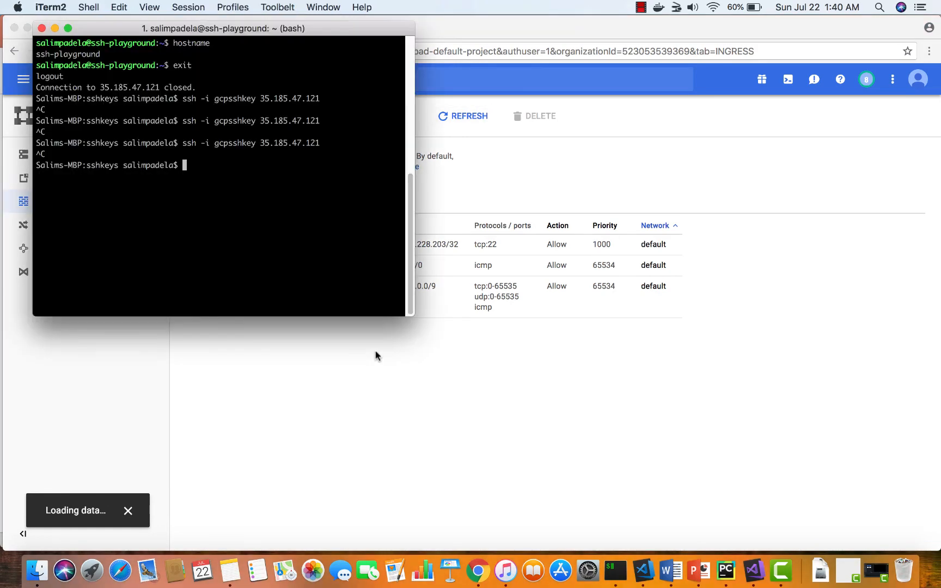
pyautogui.press('Up')
pyautogui.press('Return')
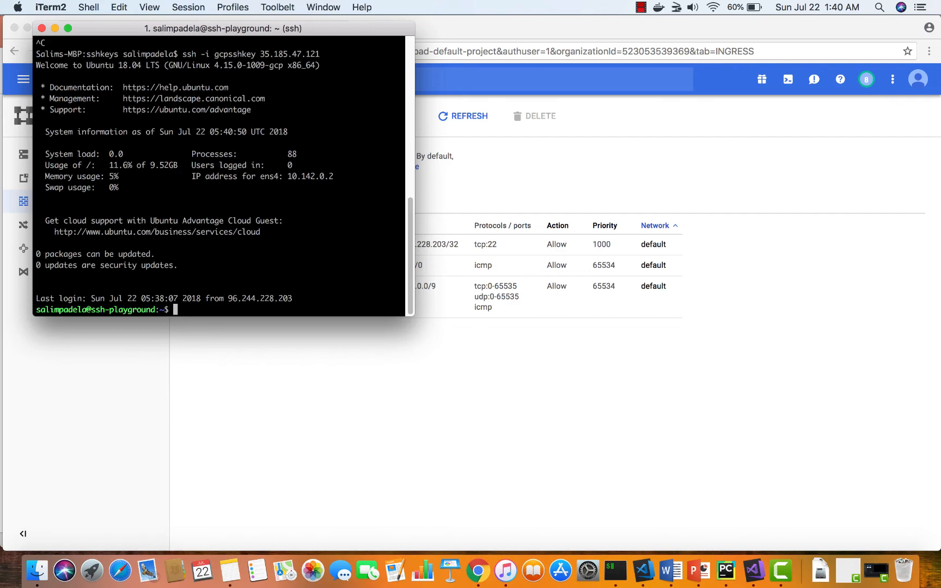
pyautogui.write('hostname')
pyautogui.press('Return')
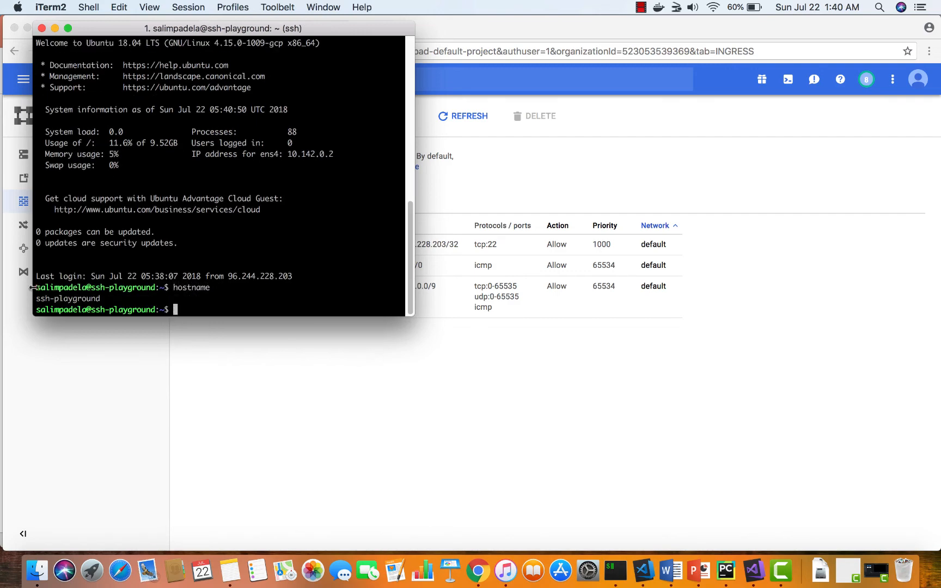
# Step: Exit the SSH session on the instance and clear the terminal
pyautogui.click(315, 412)
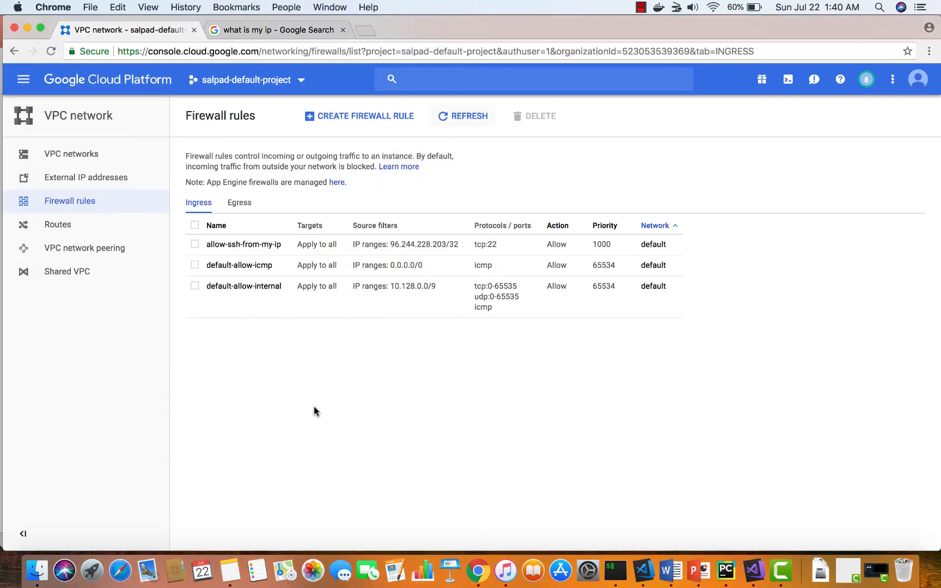
pyautogui.press('super+Tab')
pyautogui.write('exit')
pyautogui.press('Return')
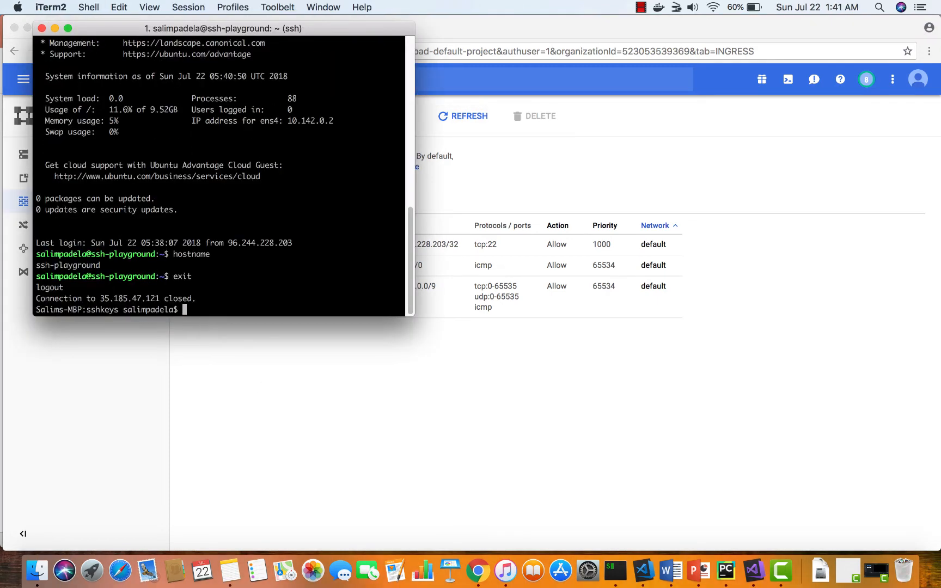
pyautogui.write('clear')
pyautogui.press('Return')
# Step: Switch to Chrome and start a firewall rule named deny-ssh-lower-priority with the description "deny ssh lower priority"
pyautogui.click(342, 387)
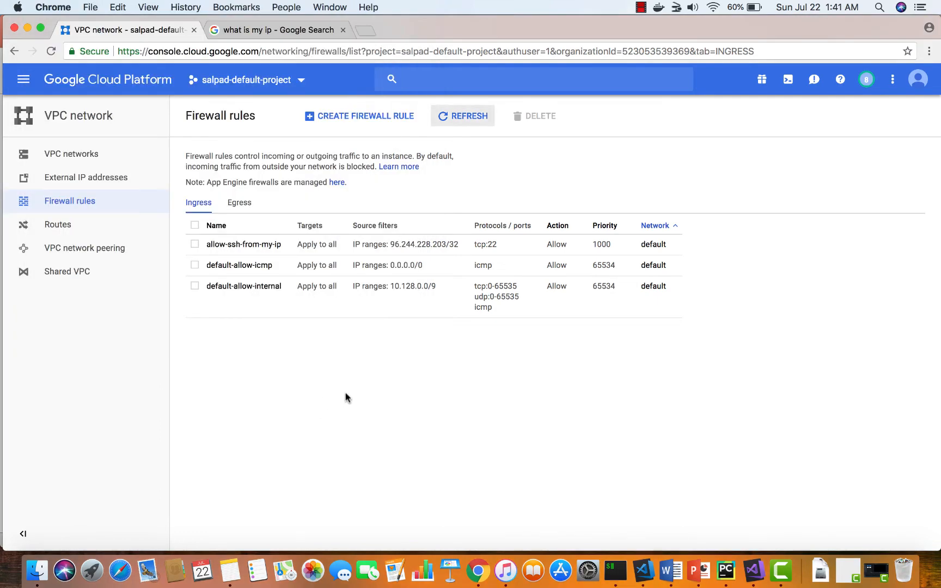
pyautogui.click(359, 117)
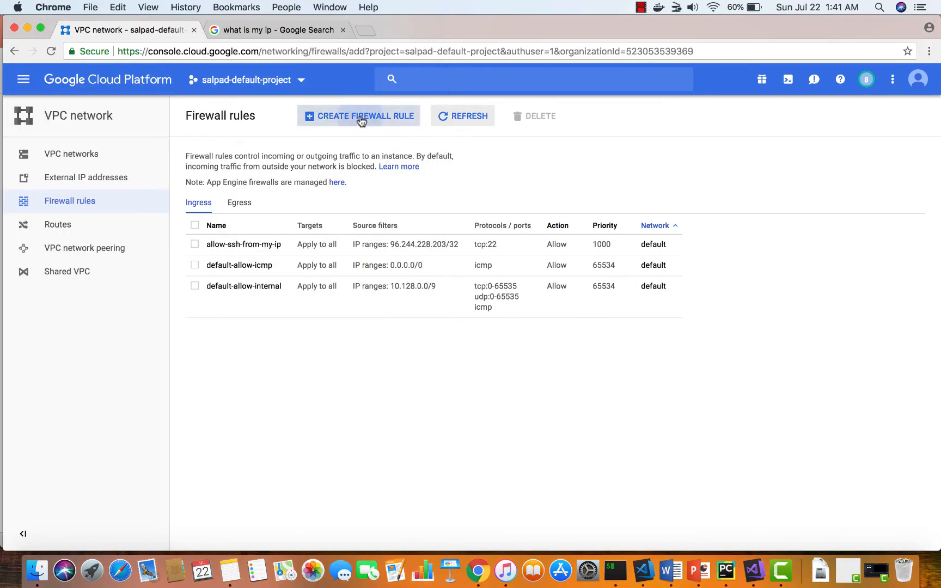
pyautogui.click(326, 200)
pyautogui.write('d')
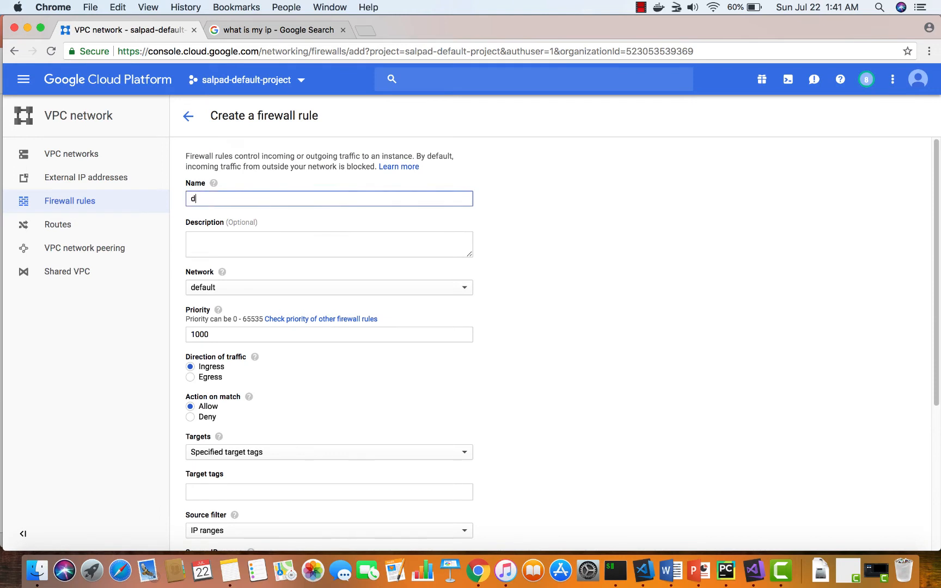
pyautogui.write('eny-ssh-lowe')
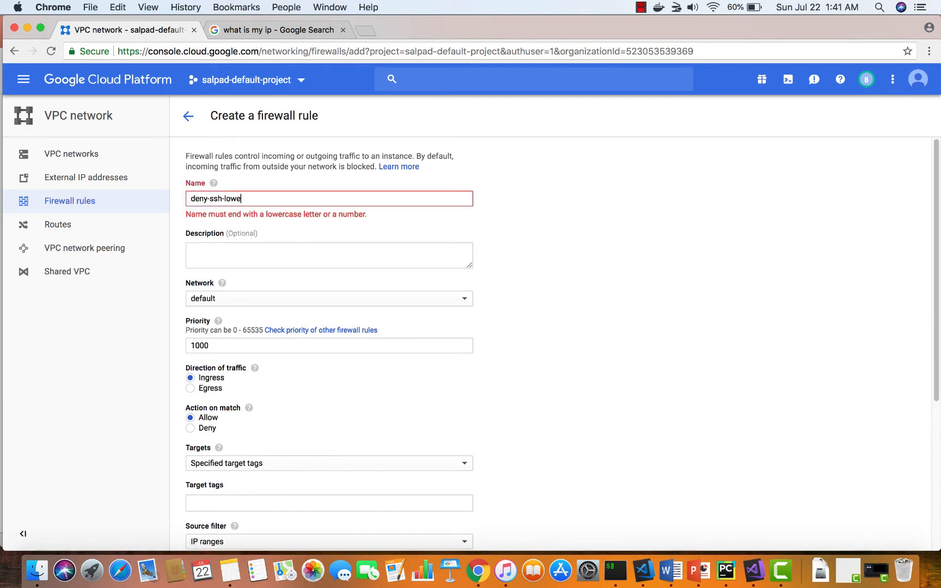
pyautogui.write('r-prio')
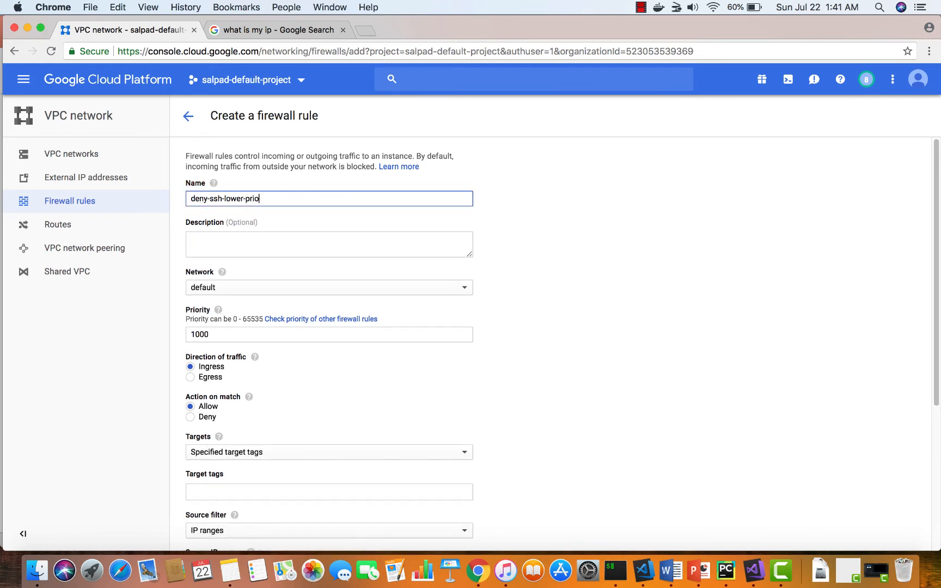
pyautogui.write('rity')
pyautogui.press('Tab')
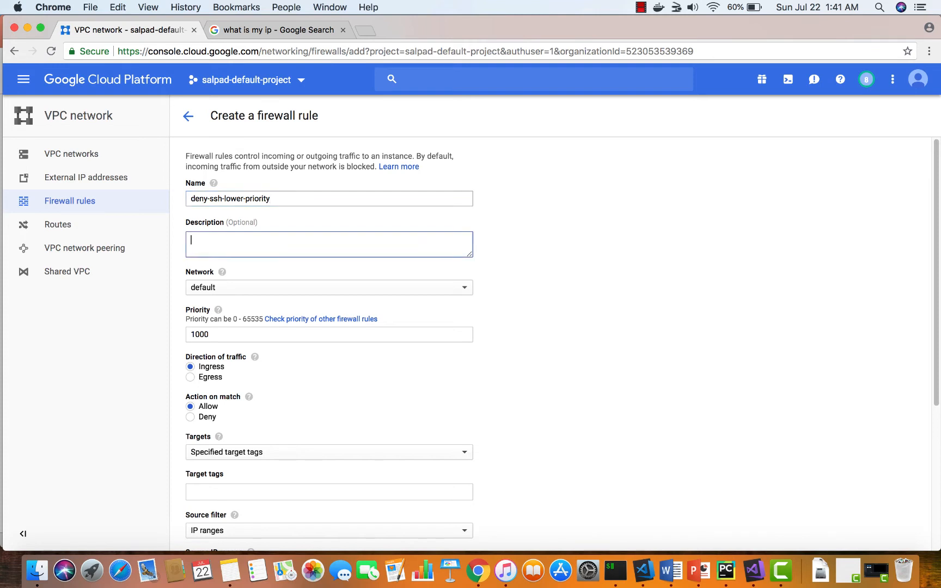
pyautogui.write('deny ssh lower priority')
pyautogui.press('Tab')
pyautogui.press('Tab')
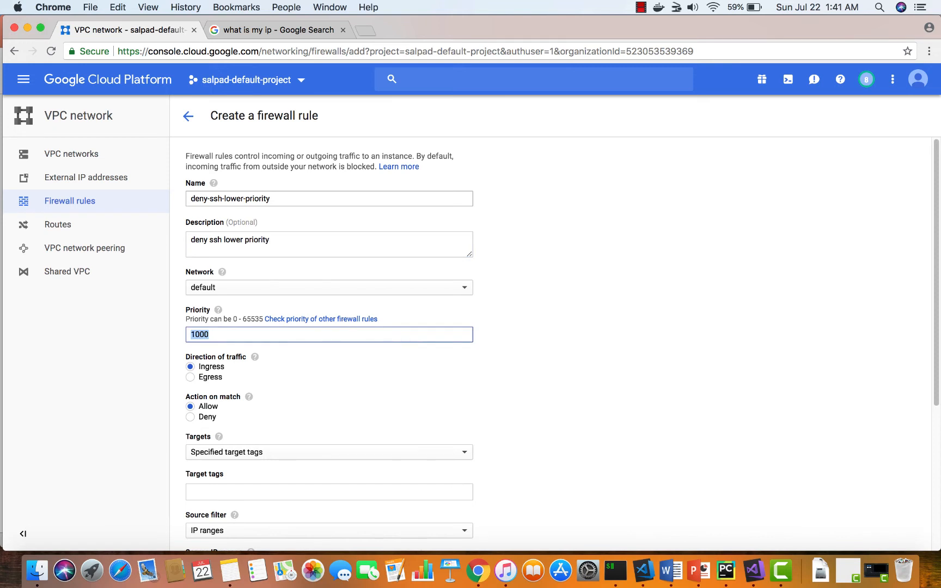
# Step: Set the new rule's priority to 1001, its action to Deny, and its targets to all instances in the network
pyautogui.write('10')
pyautogui.scroll(-2, 527, 336)
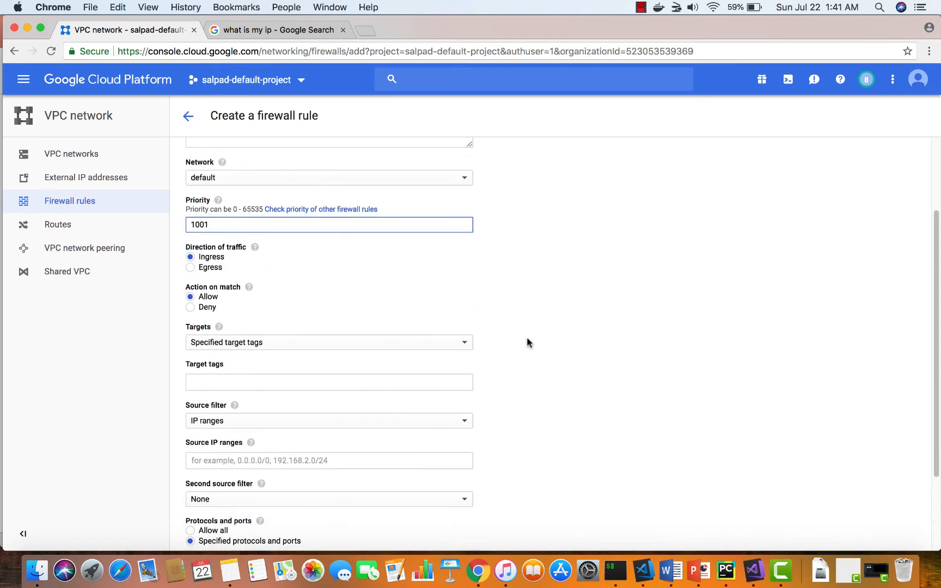
pyautogui.click(207, 308)
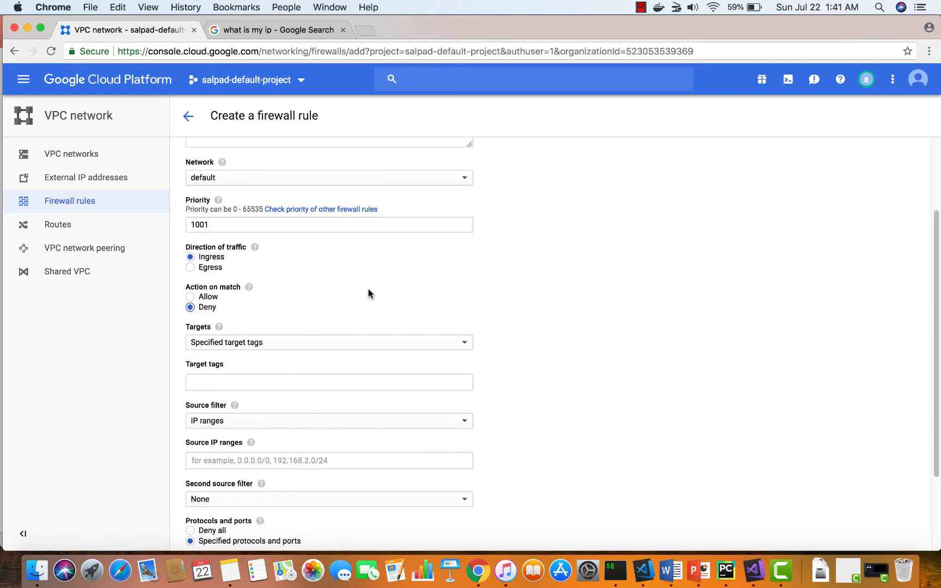
pyautogui.scroll(-1, 368, 292)
pyautogui.click(369, 296)
pyautogui.click(356, 288)
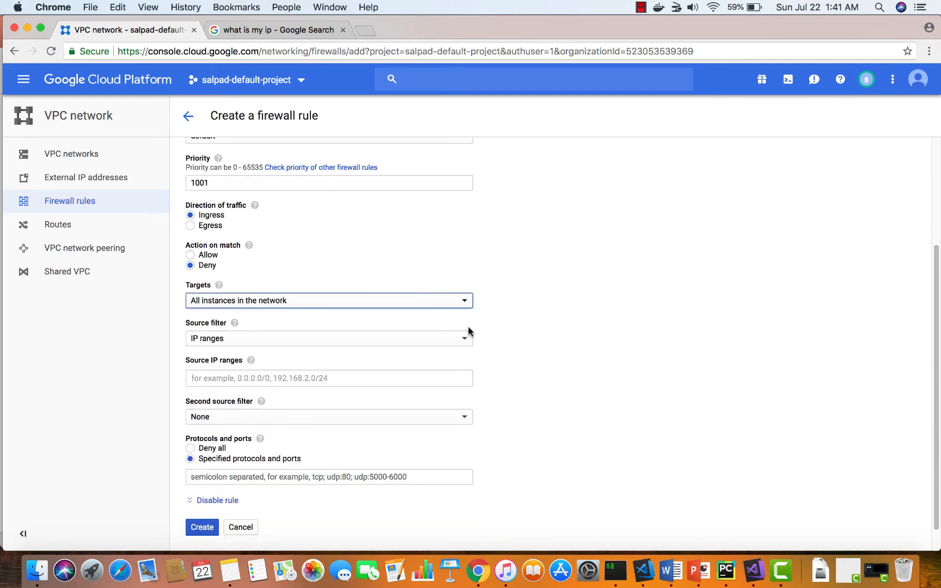
# Step: Copy the public IP address from the "what is my ip" search results and enter it with /32 as the rule's source IP range
pyautogui.scroll(-1, 505, 358)
pyautogui.click(444, 358)
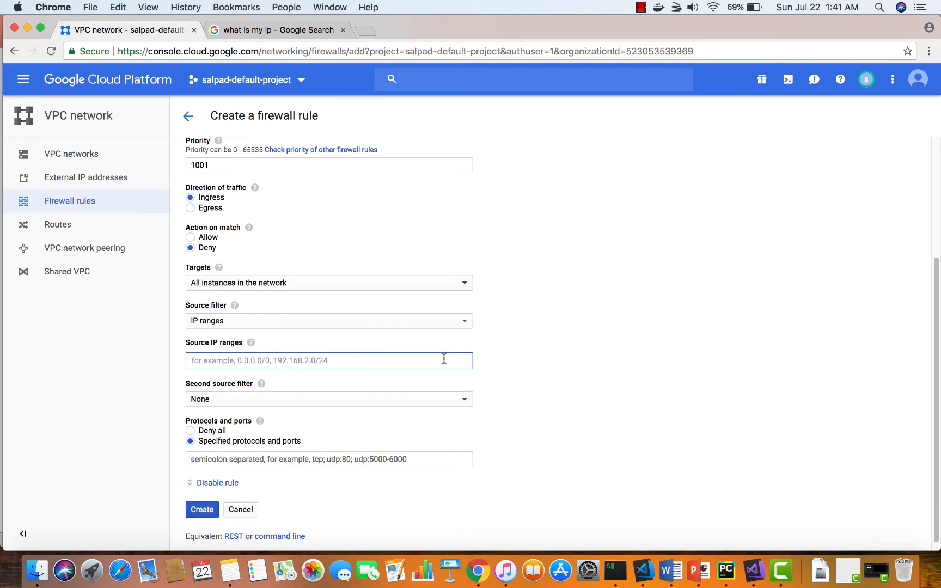
pyautogui.write('tcp 22')
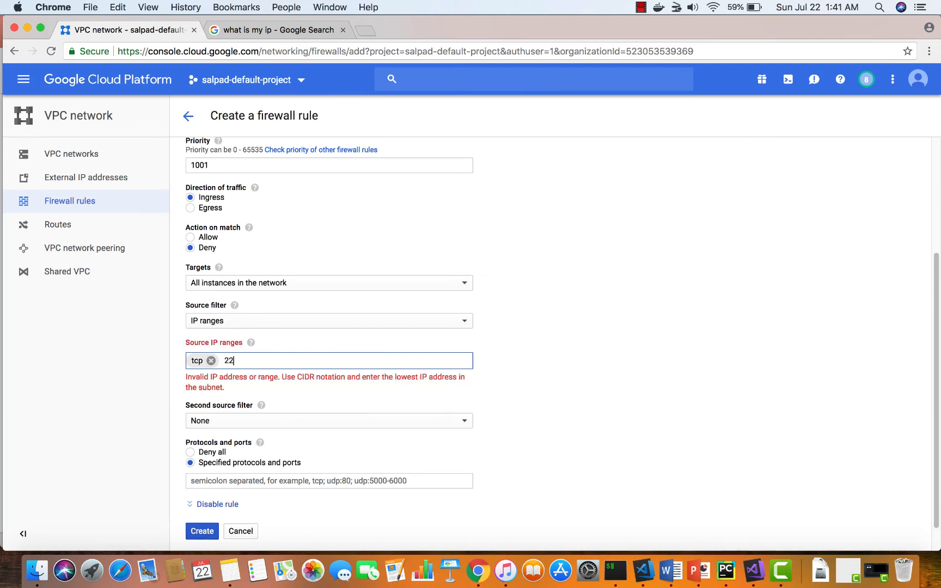
pyautogui.press('BackSpace')
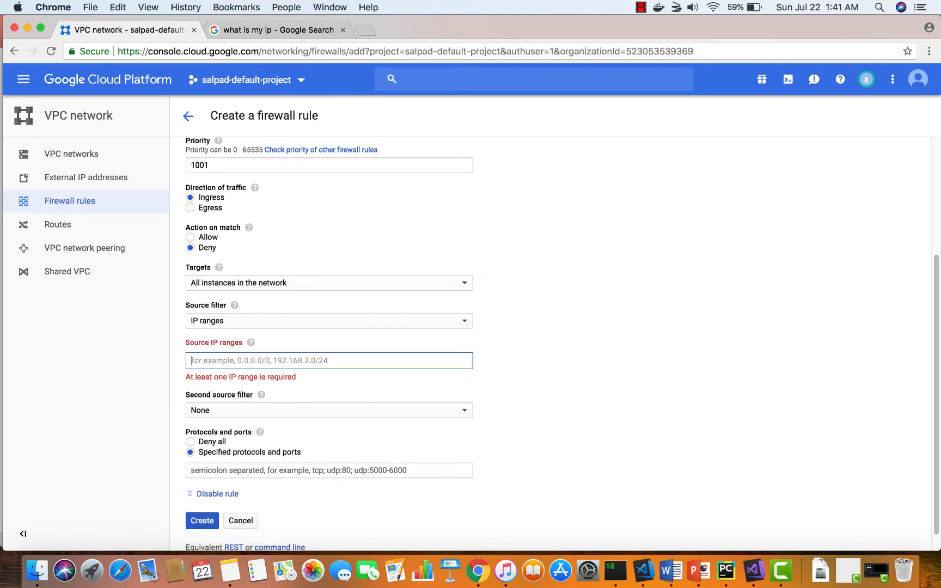
pyautogui.click(309, 29)
pyautogui.click(201, 198)
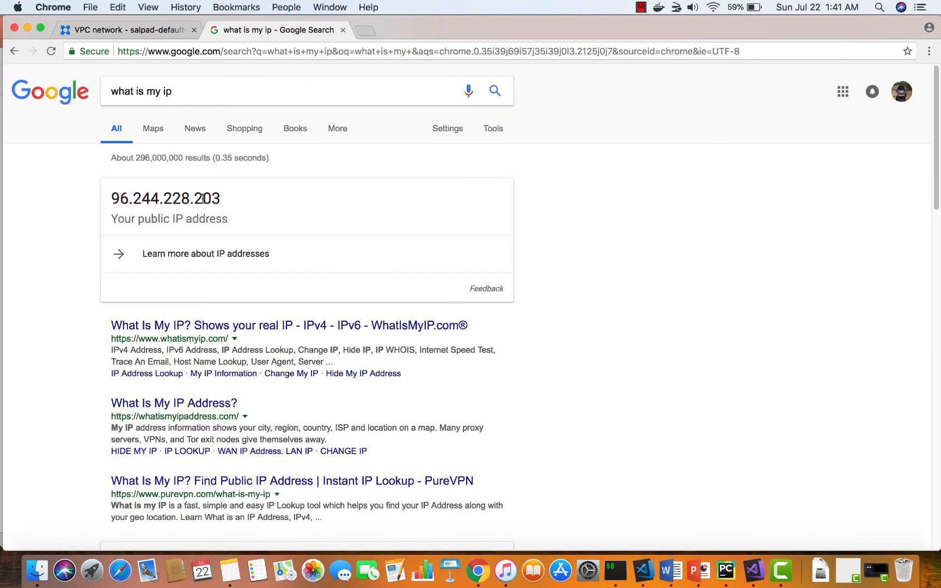
pyautogui.doubleClick(202, 199)
pyautogui.click(161, 30)
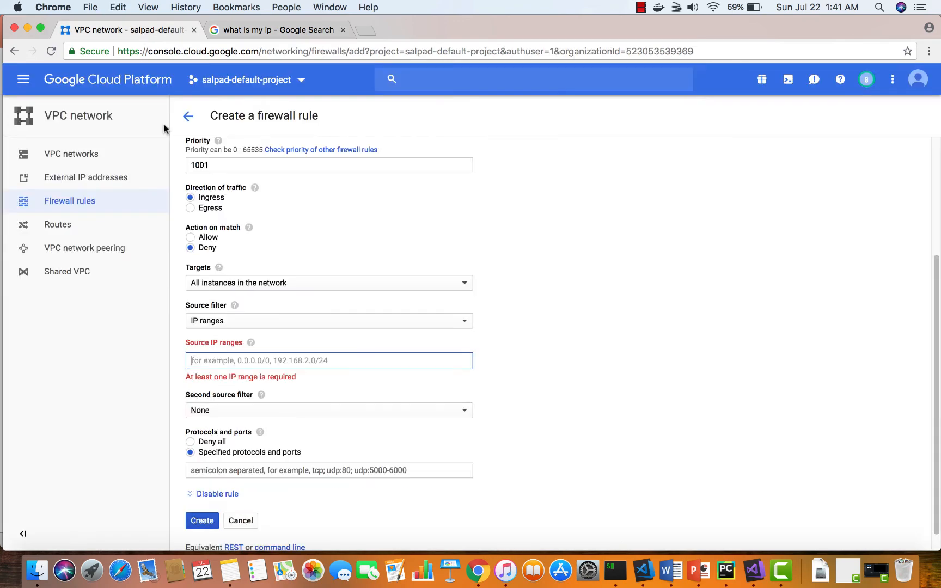
pyautogui.press('super+v')
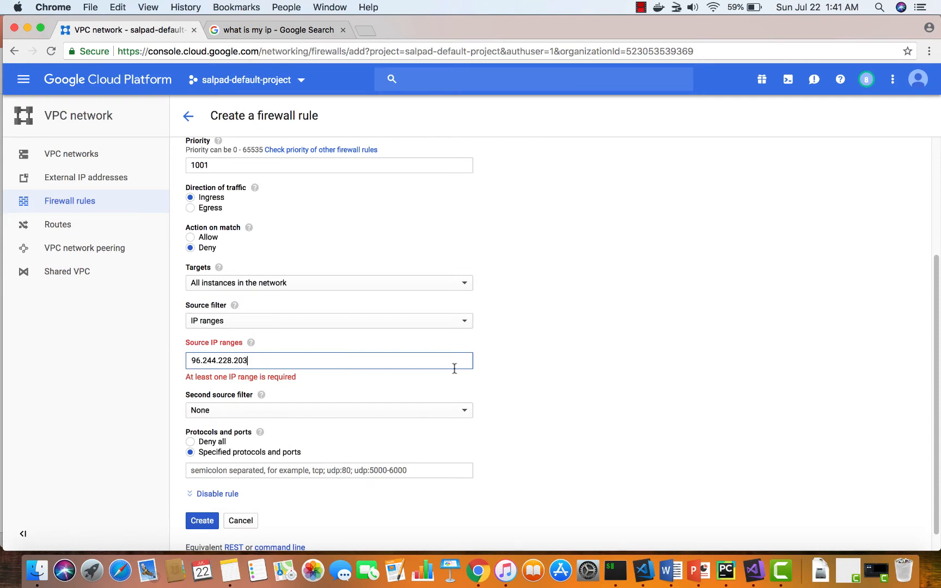
pyautogui.write('/32')
pyautogui.press('Return')
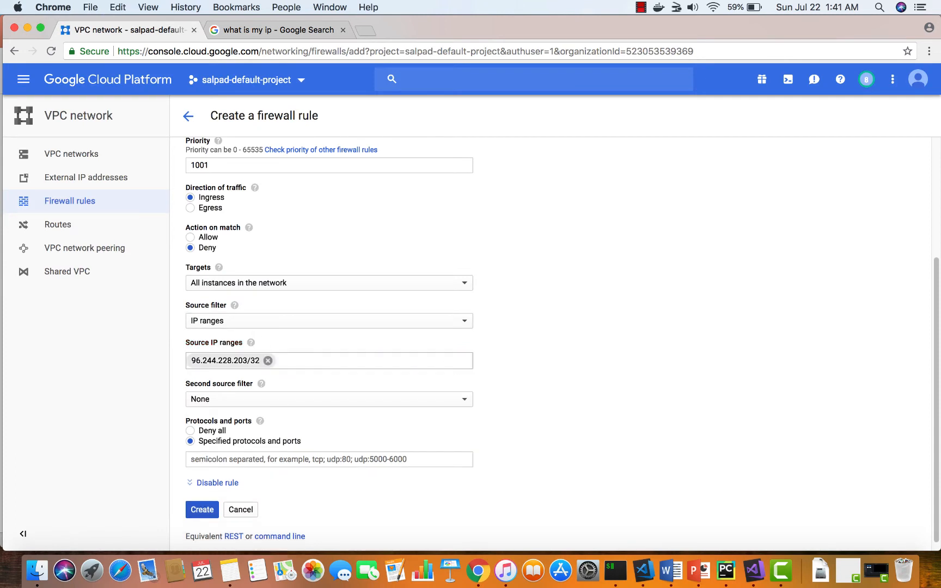
# Step: Restrict the deny rule to tcp:22, create it, and refresh the firewall rules list
pyautogui.scroll(-1, 462, 425)
pyautogui.click(229, 451)
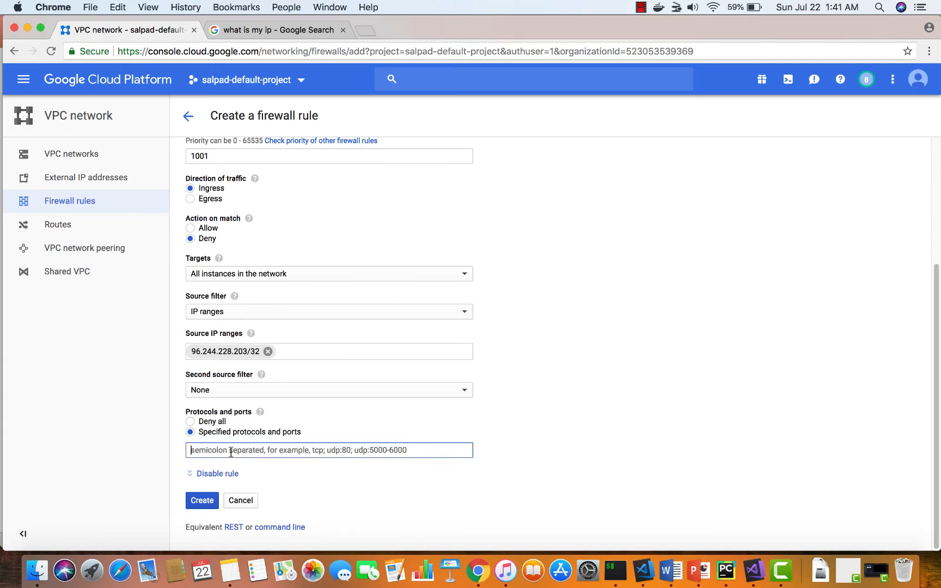
pyautogui.write('tcp:32')
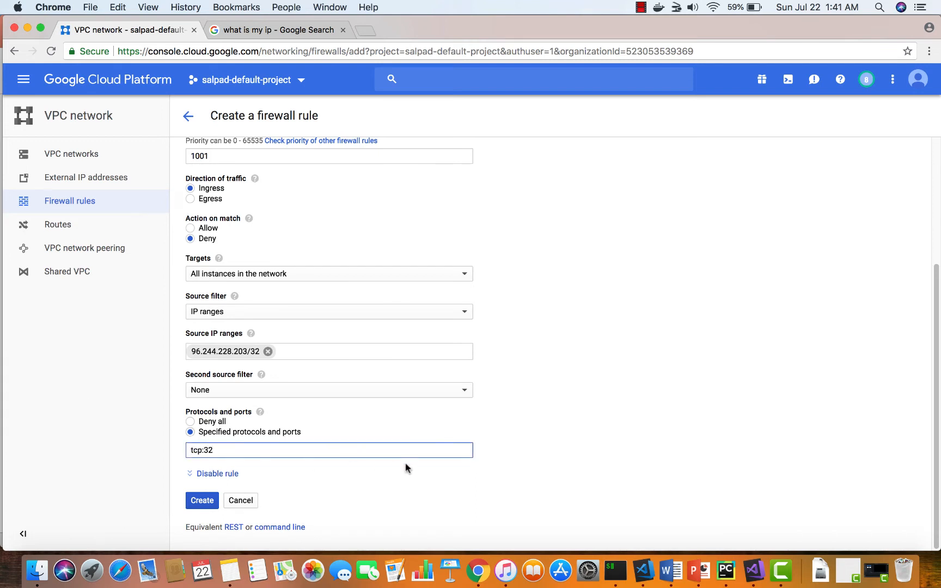
pyautogui.press('BackSpace')
pyautogui.click(202, 507)
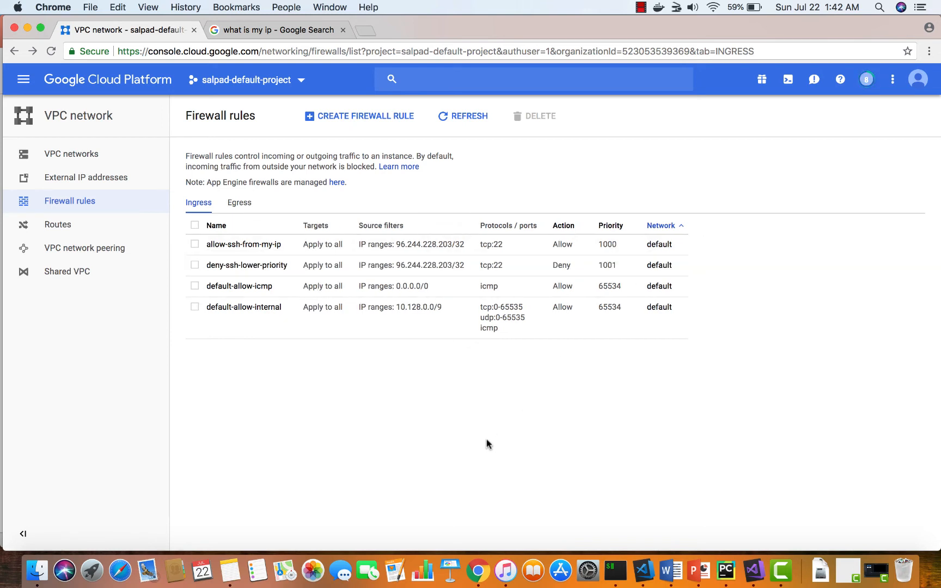
pyautogui.click(466, 120)
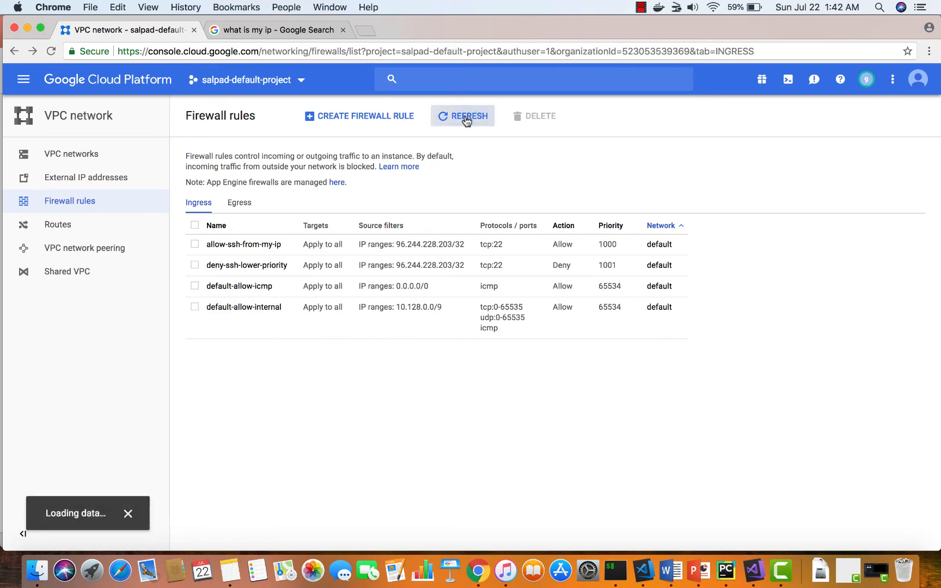
# Step: Switch to iTerm2, rerun the SSH command with the gcpsshkey file, run hostname on the instance, and exit the session
pyautogui.press('super+Tab')
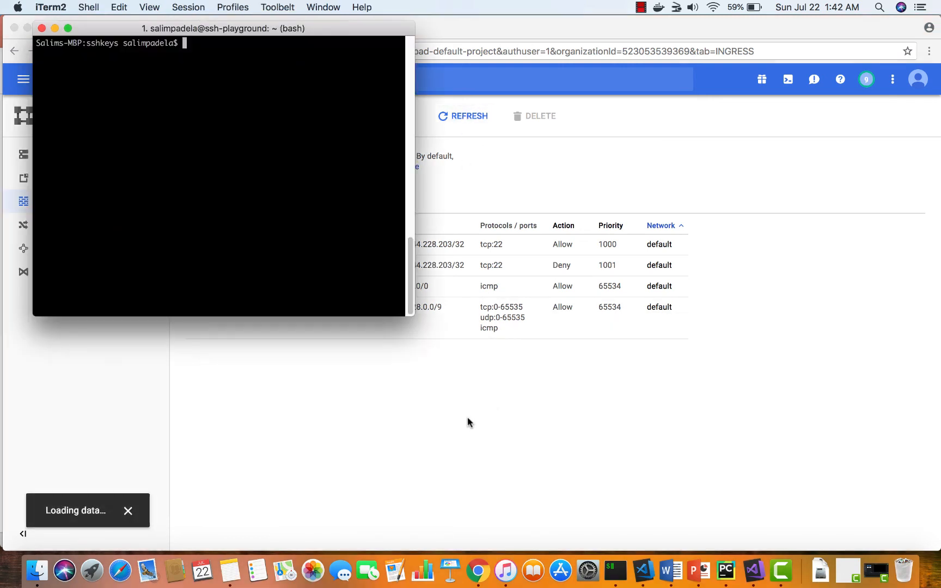
pyautogui.press('Up')
pyautogui.press('Up')
pyautogui.press('Return')
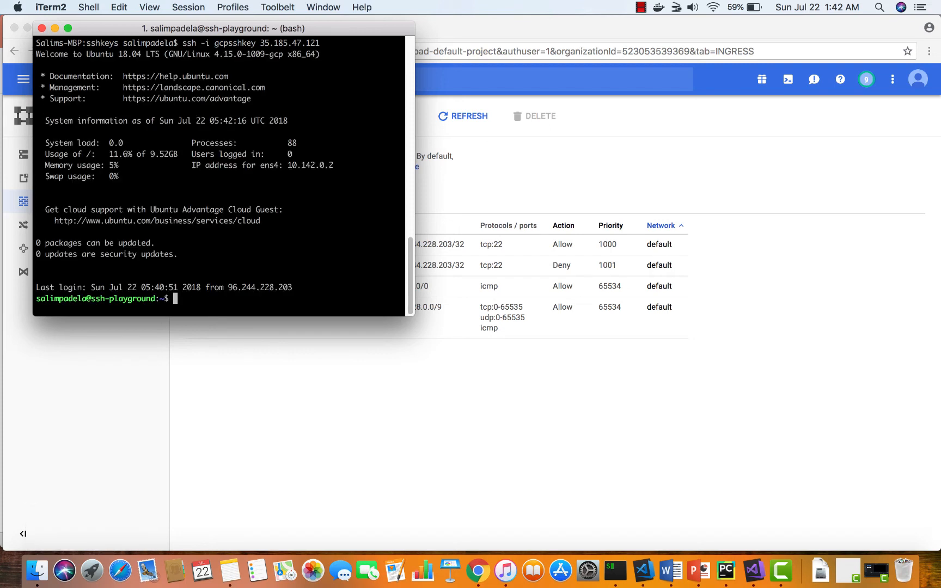
pyautogui.write('hostname')
pyautogui.press('Return')
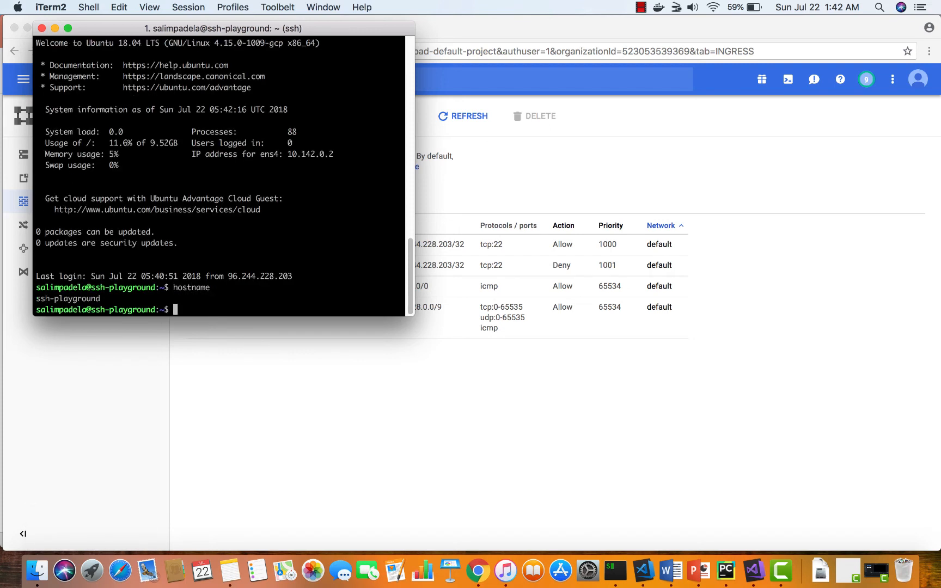
pyautogui.write('exit')
pyautogui.press('Return')
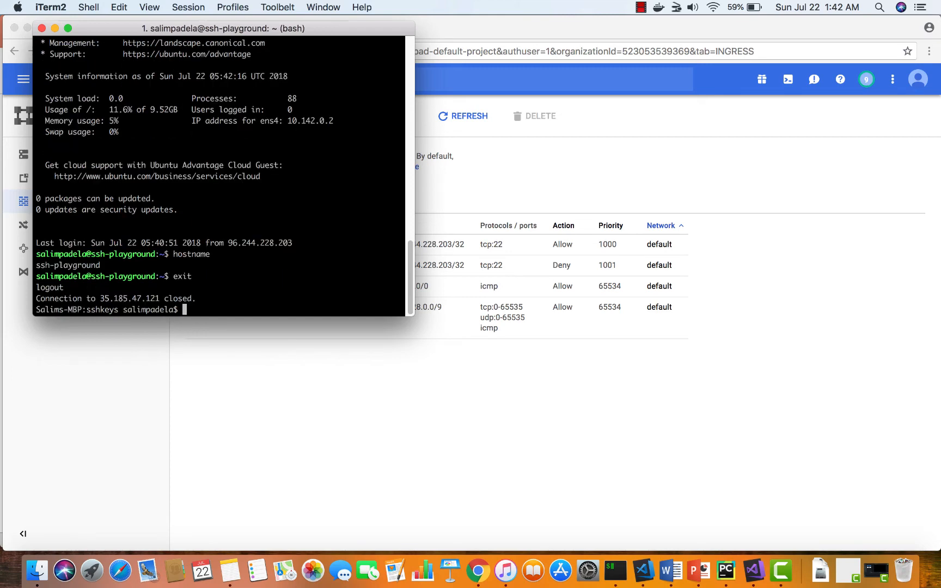
# Step: Repeat the SSH login to 35.185.47.121, the hostname check, and the logout
pyautogui.press('Up')
pyautogui.press('Return')
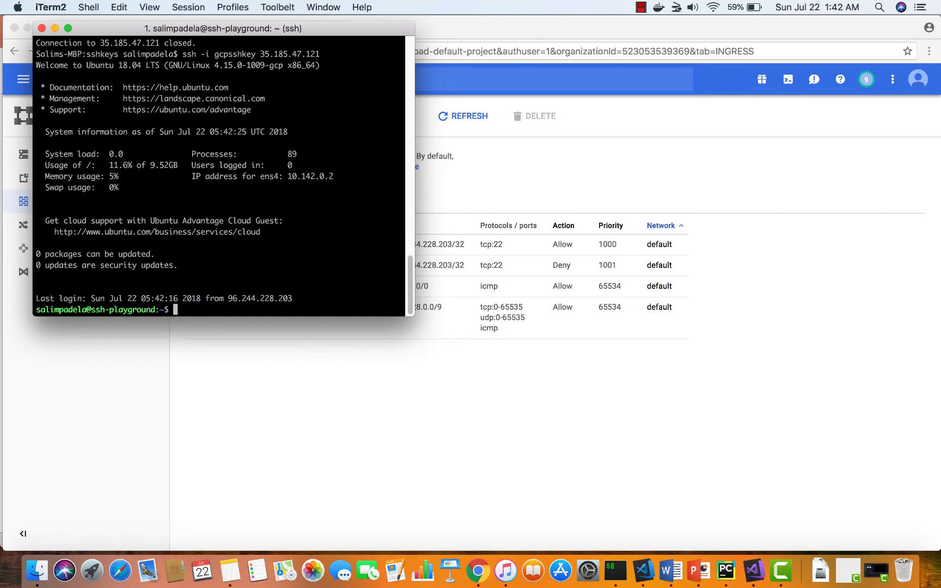
pyautogui.write('hostname')
pyautogui.press('Return')
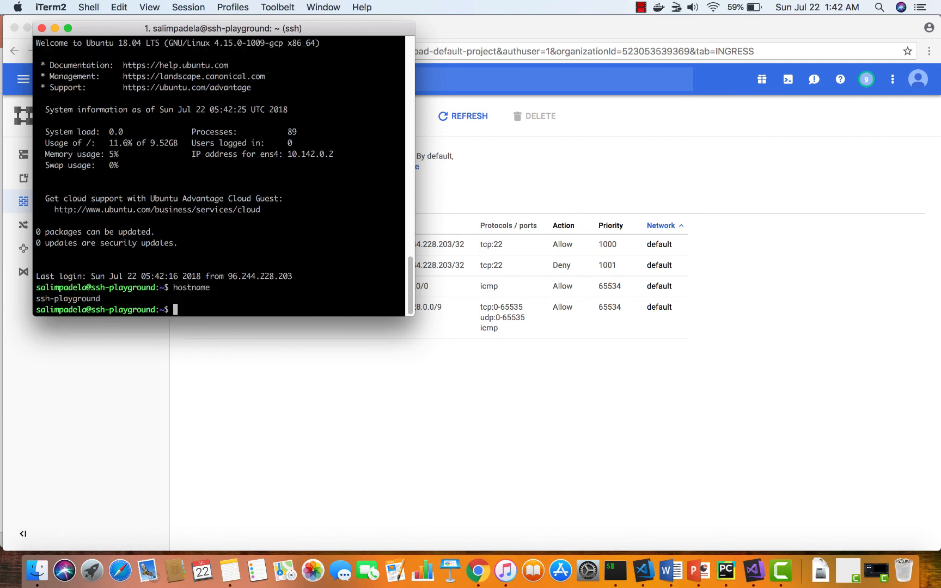
pyautogui.write('exit')
pyautogui.press('Return')
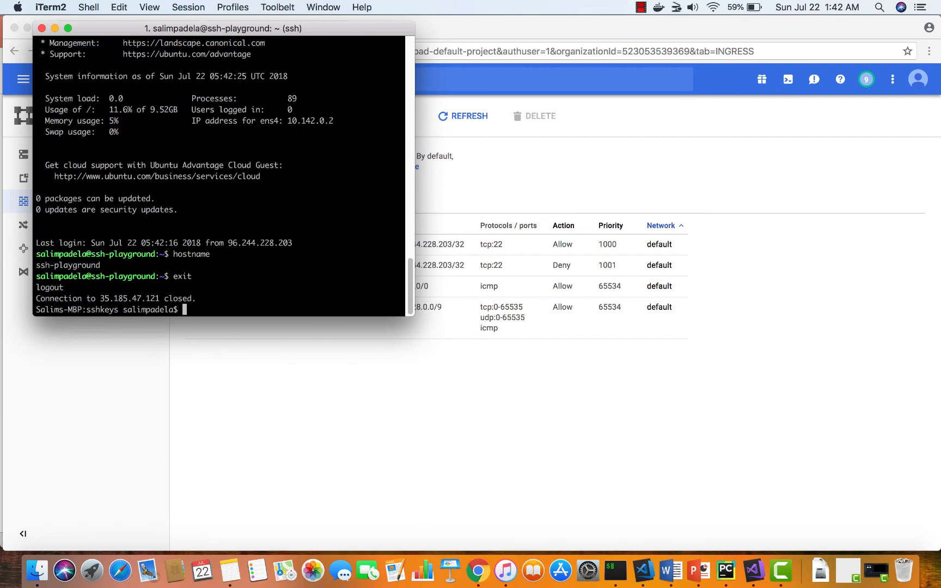
# Step: Log in to 35.185.47.121 over SSH once more, run hostname, and exit the session
pyautogui.press('Up')
pyautogui.press('Return')
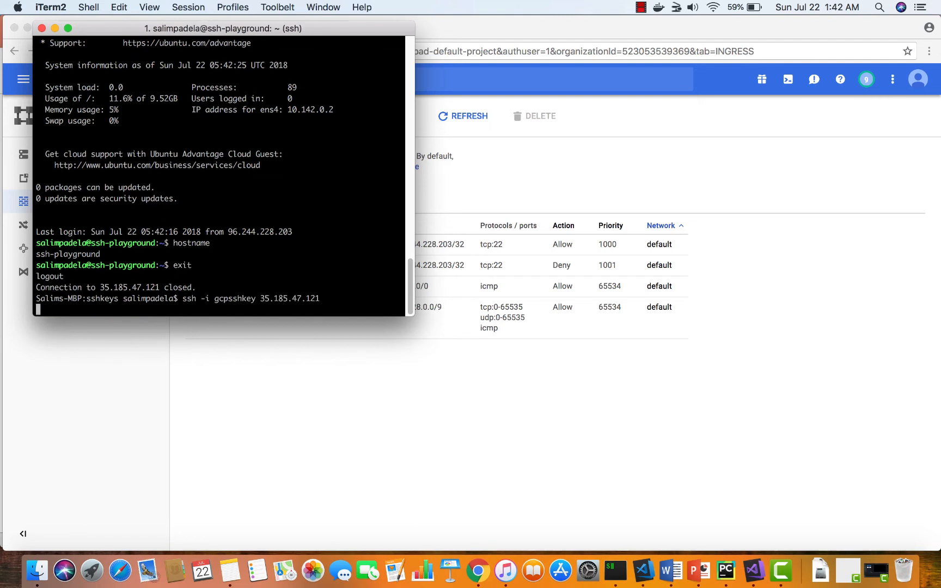
pyautogui.write('hostname')
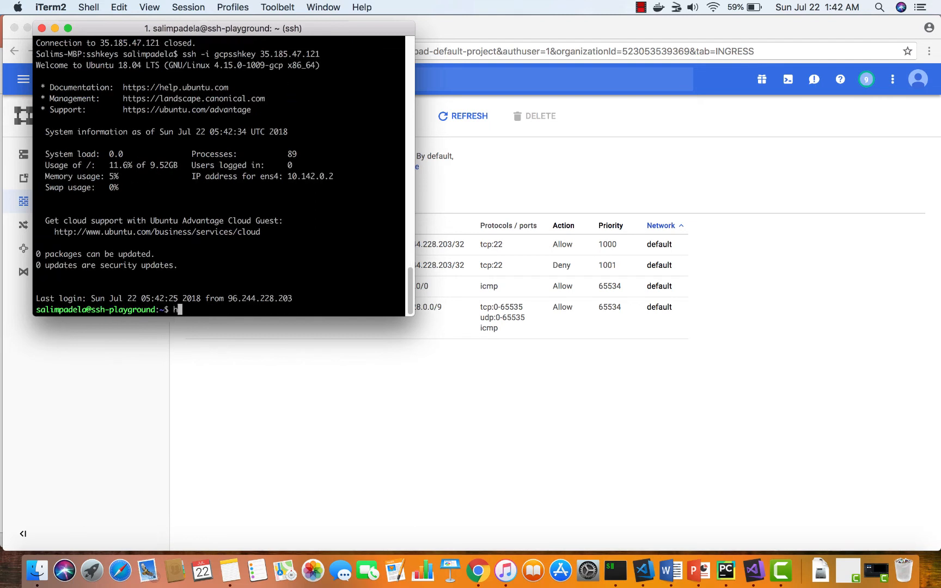
pyautogui.press('Return')
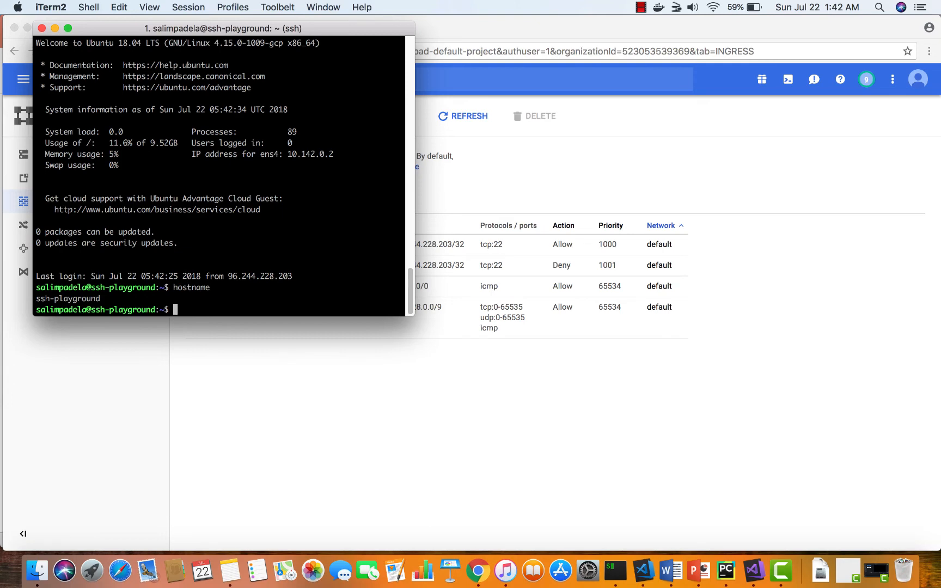
pyautogui.write('exit')
pyautogui.press('Return')
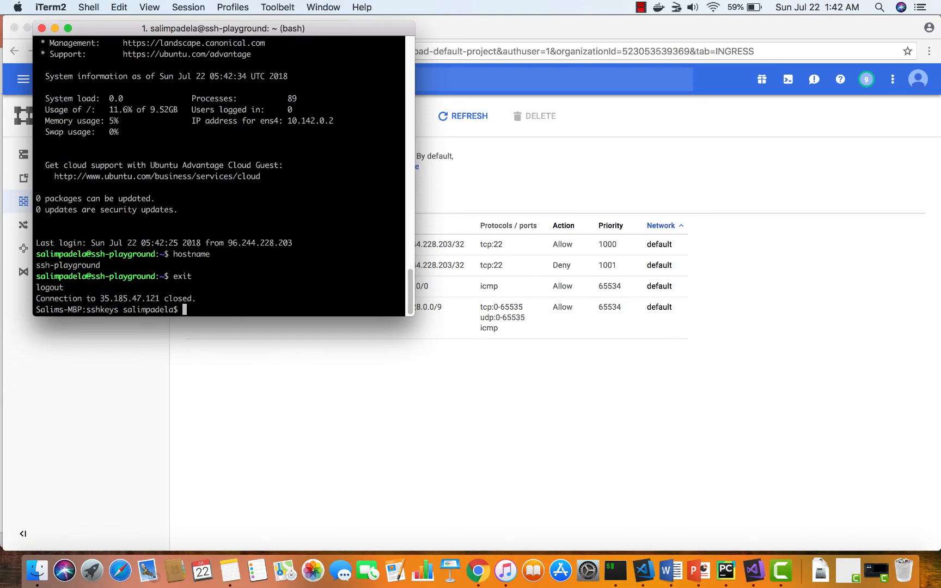
# Step: Switch to Chrome, set the allow-ssh-from-my-ip rule's enforcement to Disabled, save it, and return to the firewall rules list
pyautogui.click(449, 454)
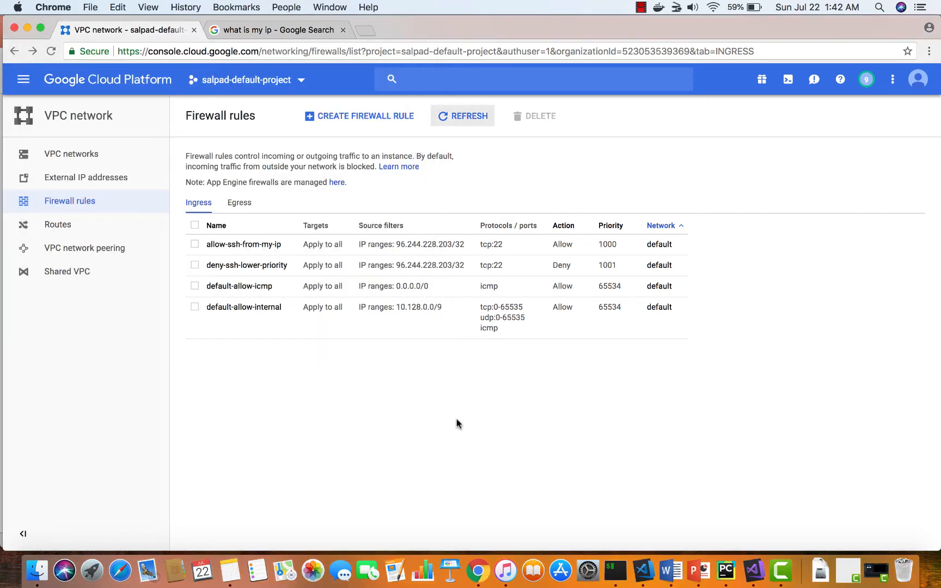
pyautogui.doubleClick(610, 266)
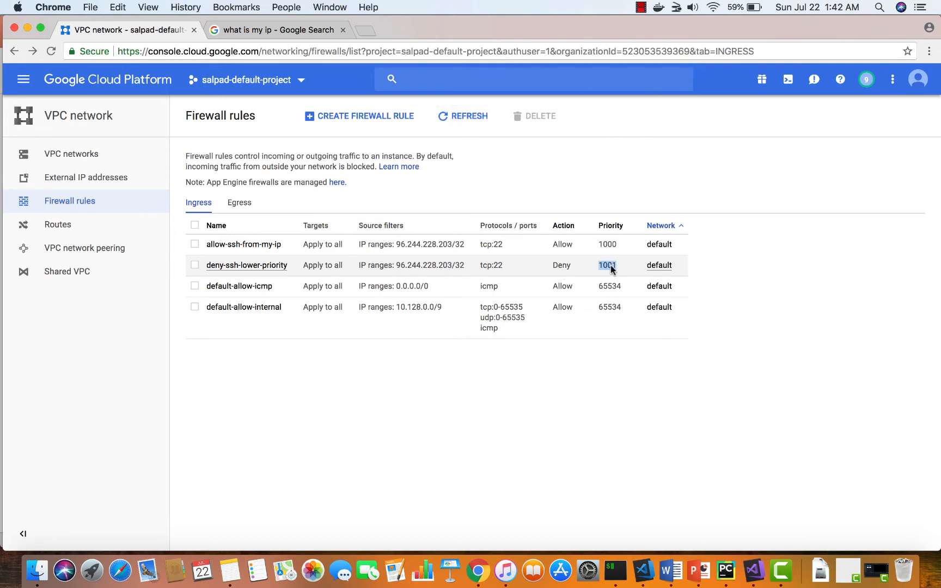
pyautogui.click(260, 245)
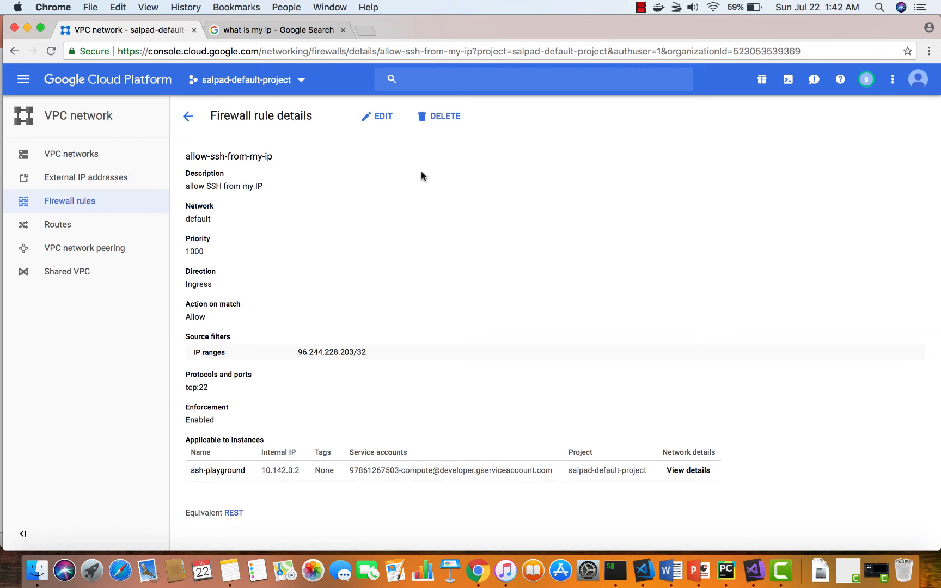
pyautogui.click(379, 117)
pyautogui.scroll(-2, 370, 259)
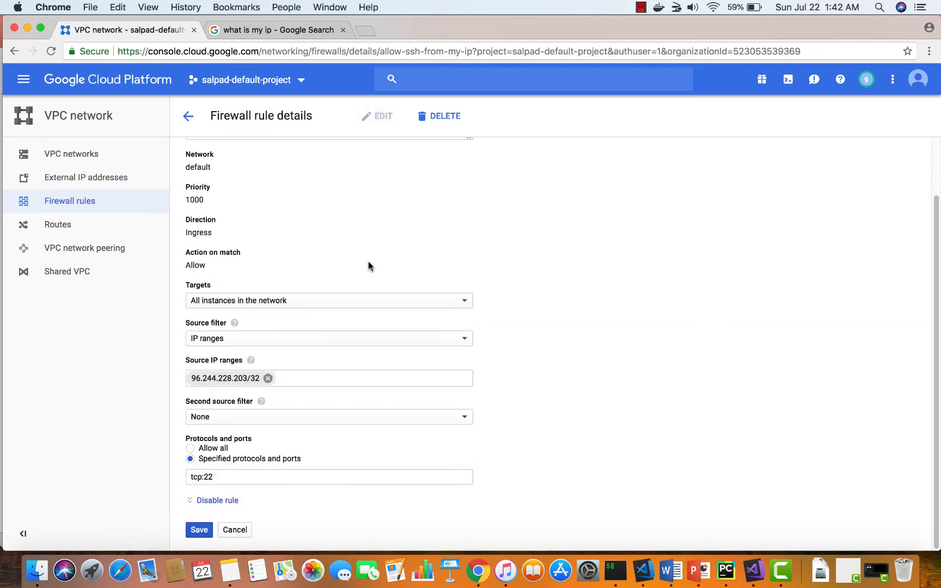
pyautogui.click(224, 500)
pyautogui.scroll(-2, 225, 498)
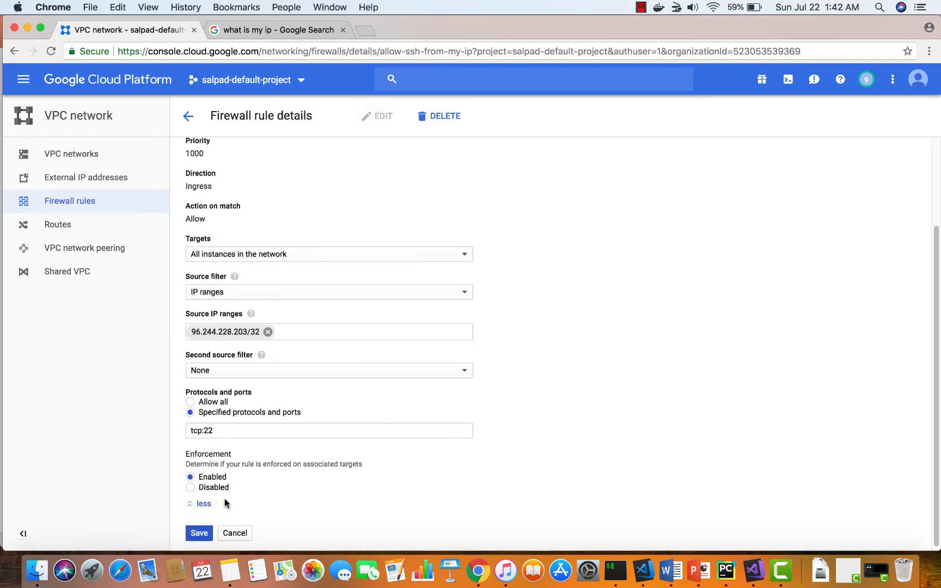
pyautogui.click(191, 489)
pyautogui.click(199, 533)
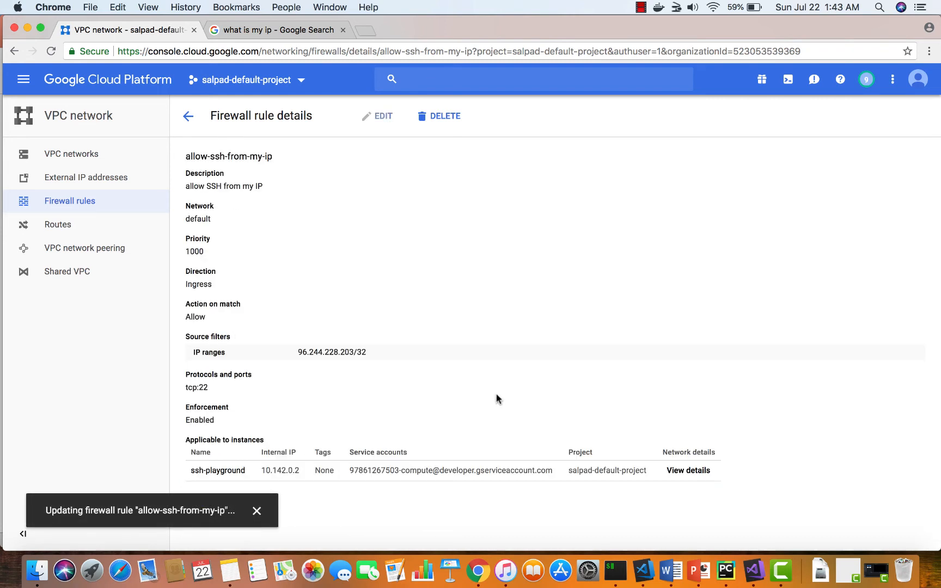
pyautogui.click(187, 116)
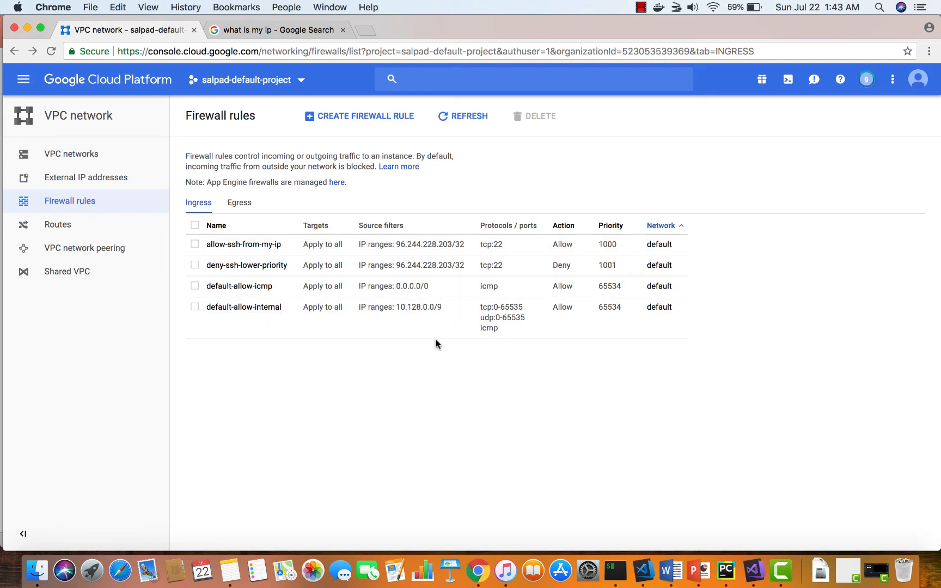
pyautogui.doubleClick(615, 266)
pyautogui.click(497, 414)
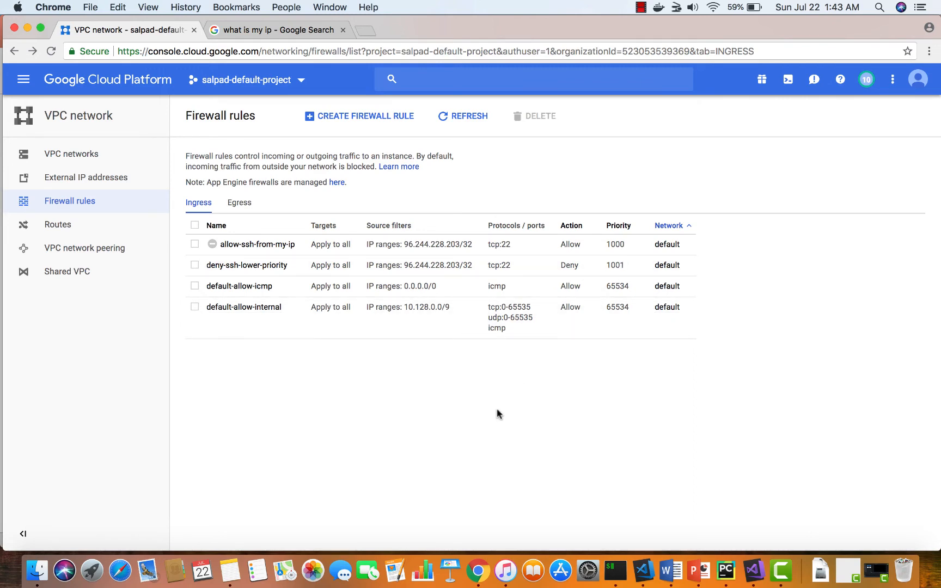
# Step: Switch to iTerm2 and begin an SSH command that uses the gcpsshkey identity file, without running it
pyautogui.press('super+Tab')
pyautogui.write('ss')
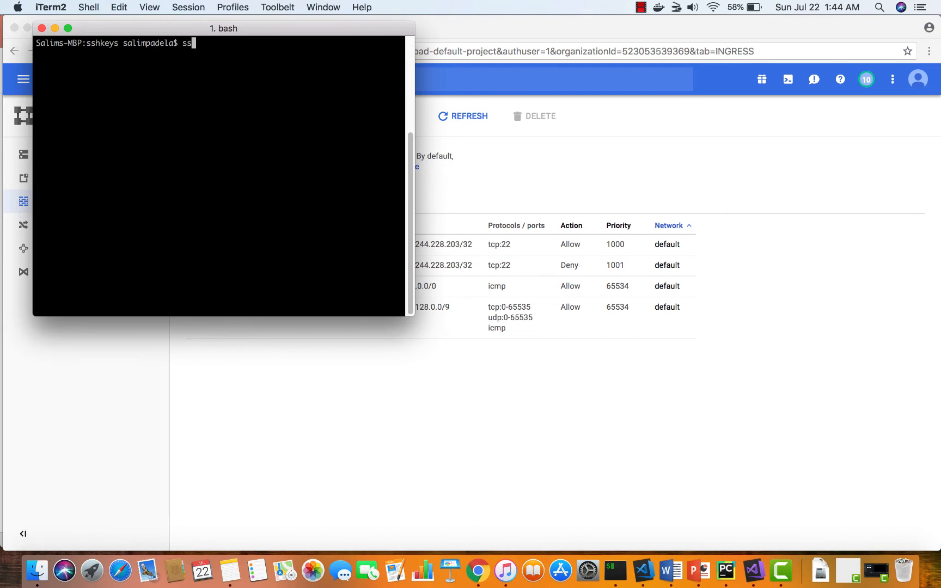
pyautogui.write('h -i gcp')
pyautogui.press('Tab')
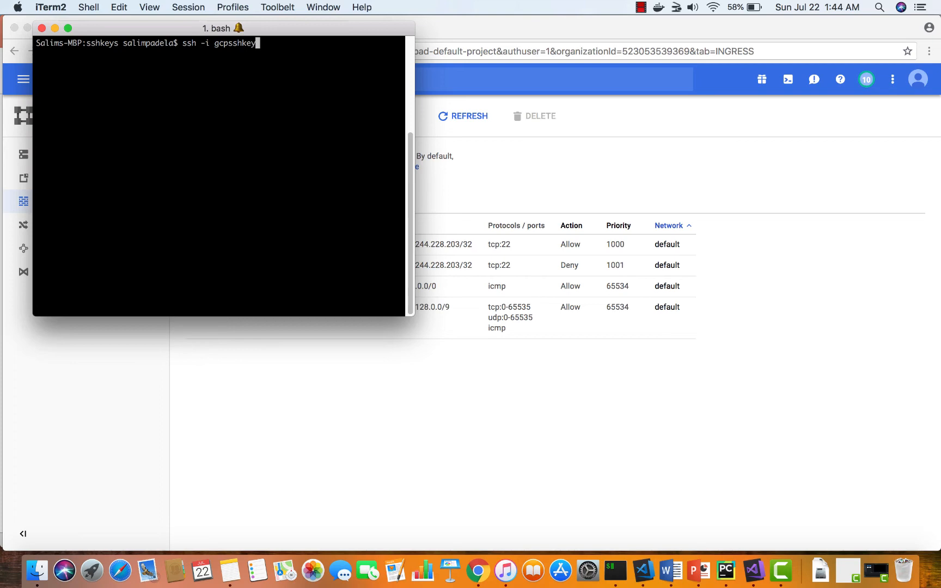
# Step: Copy ssh-playground's external IP from the Compute Engine VM instances in Chrome, add it to the iTerm2 SSH command, and run it
pyautogui.press('super+Tab')
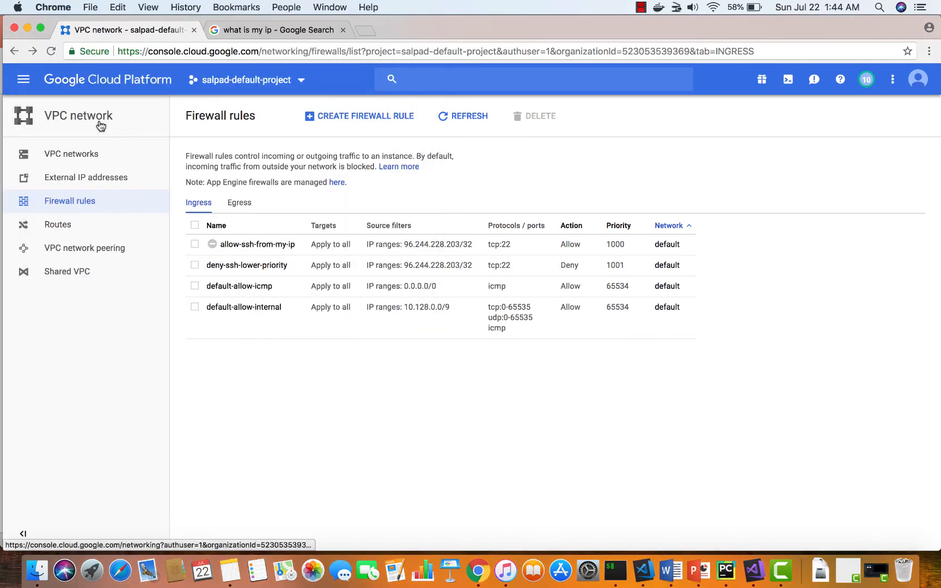
pyautogui.click(22, 79)
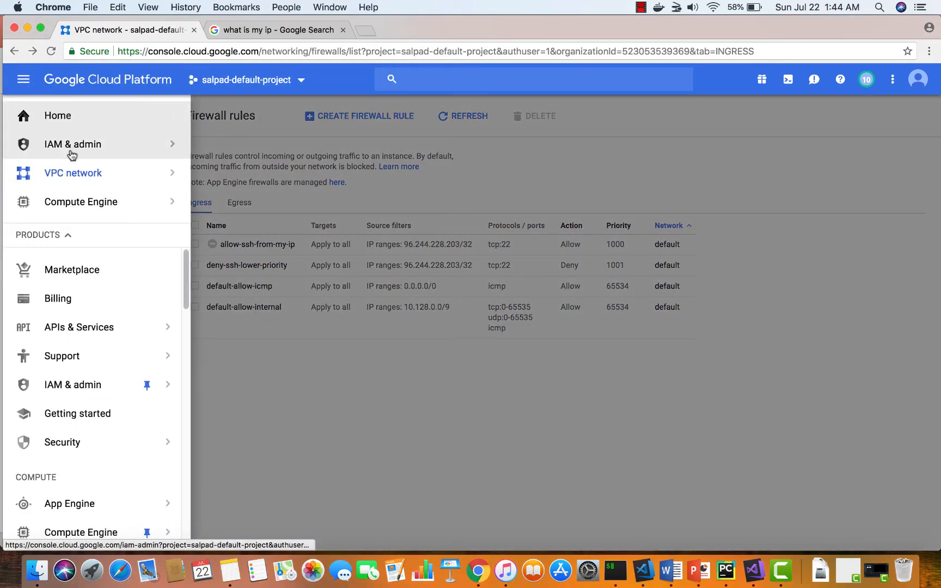
pyautogui.click(75, 200)
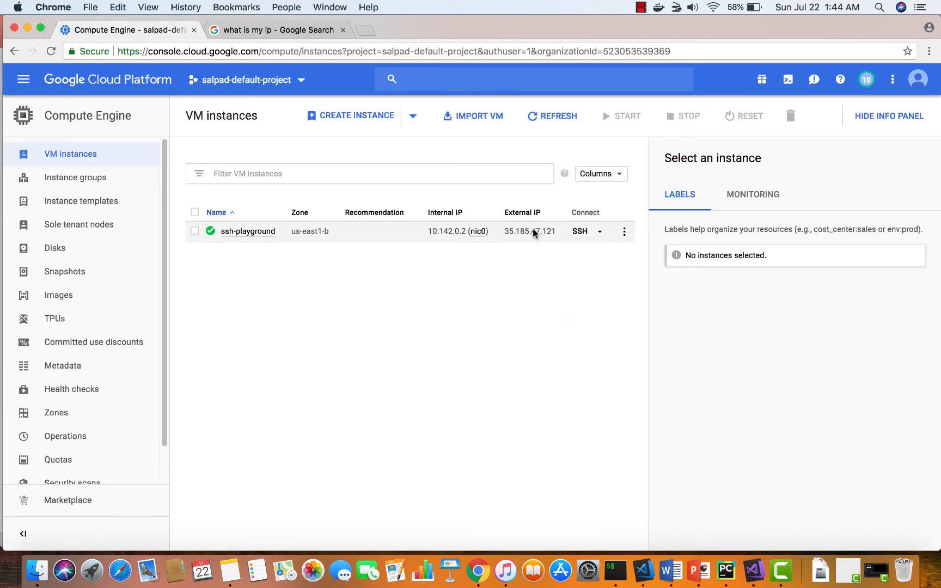
pyautogui.doubleClick(534, 233)
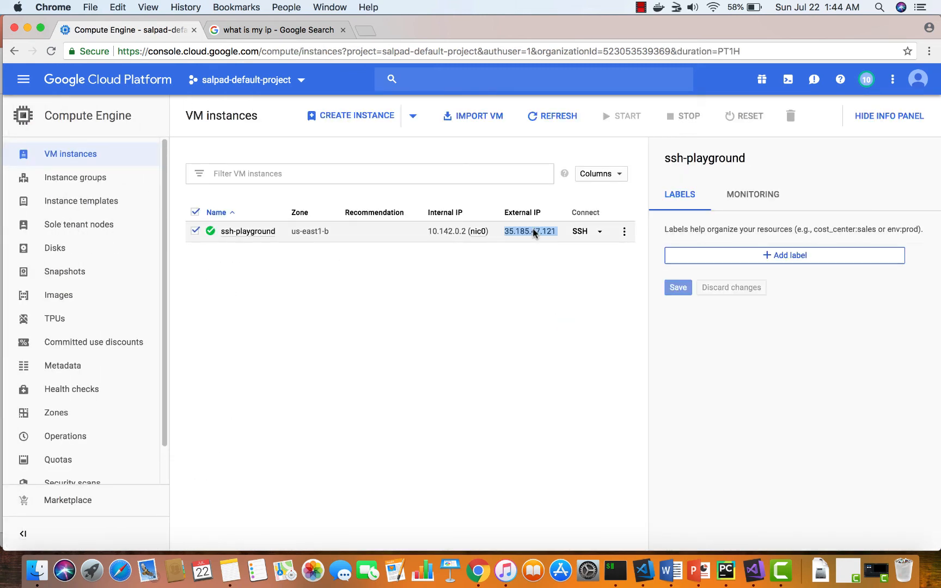
pyautogui.press('super+c')
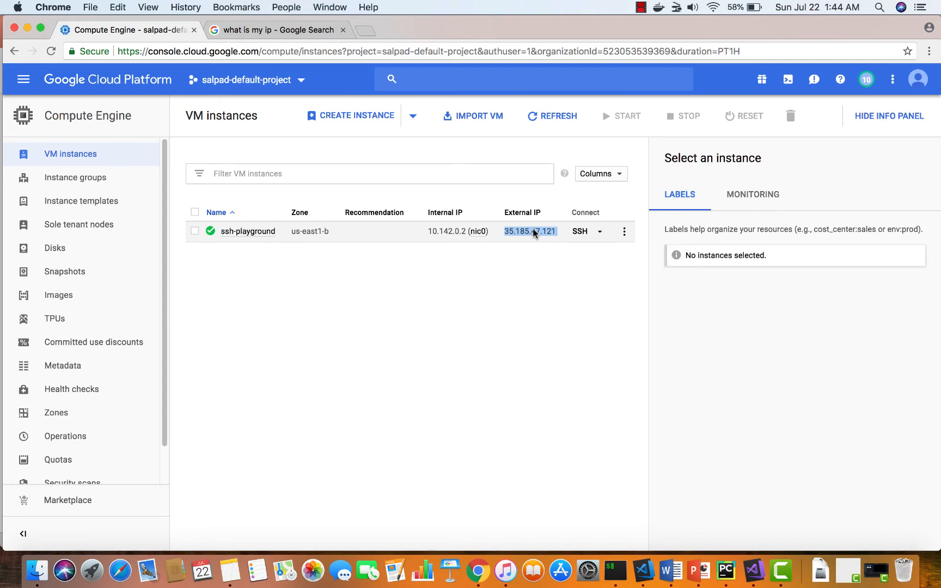
pyautogui.press('super+Tab')
pyautogui.press('super+v')
pyautogui.press('Return')
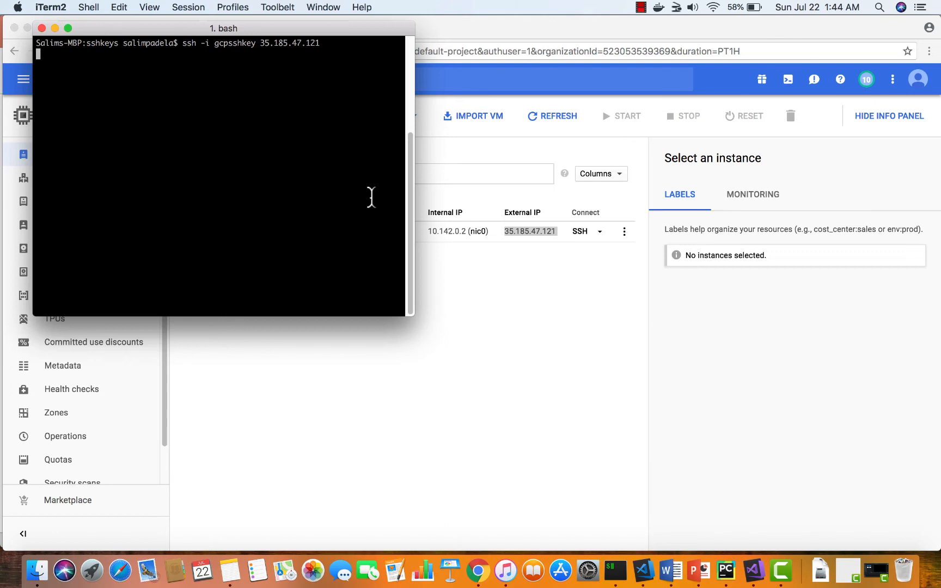
# Step: Switch to Chrome, reopen allow-ssh-from-my-ip from the VPC firewall rules, set its enforcement to Enabled, and save it
pyautogui.click(487, 334)
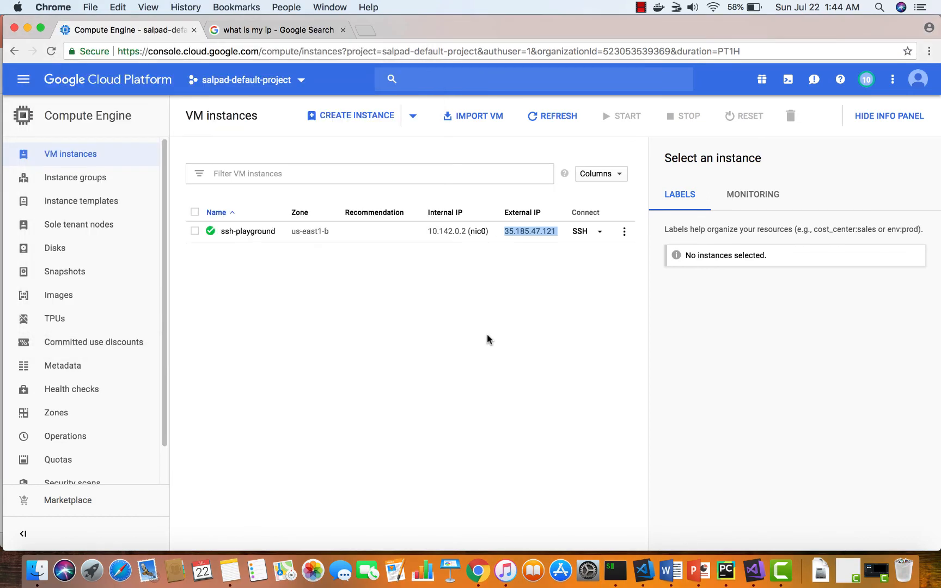
pyautogui.click(23, 82)
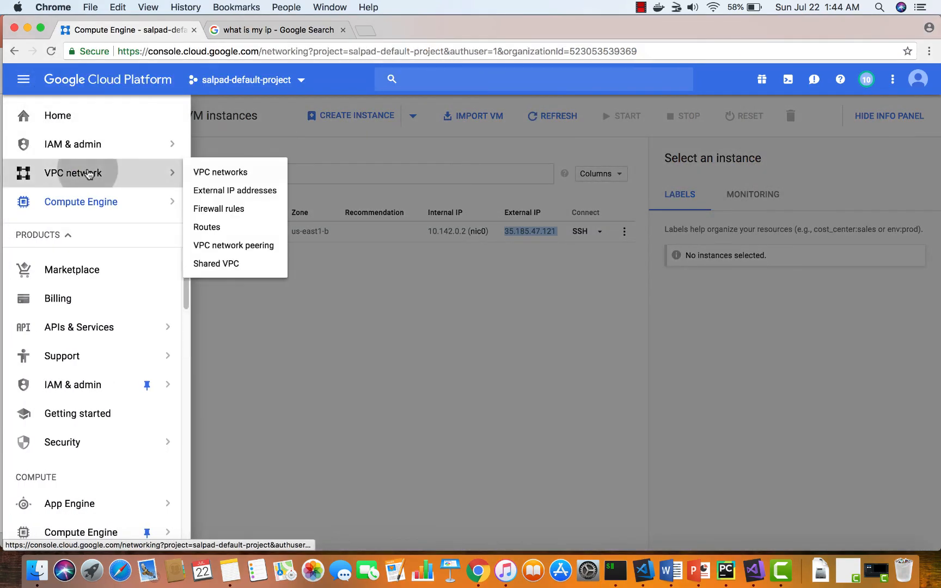
pyautogui.click(88, 172)
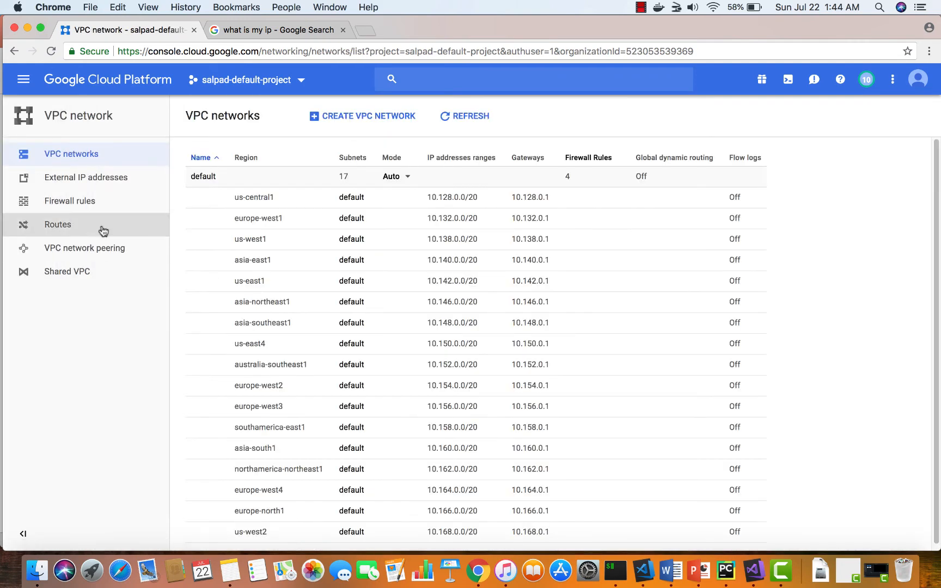
pyautogui.click(93, 201)
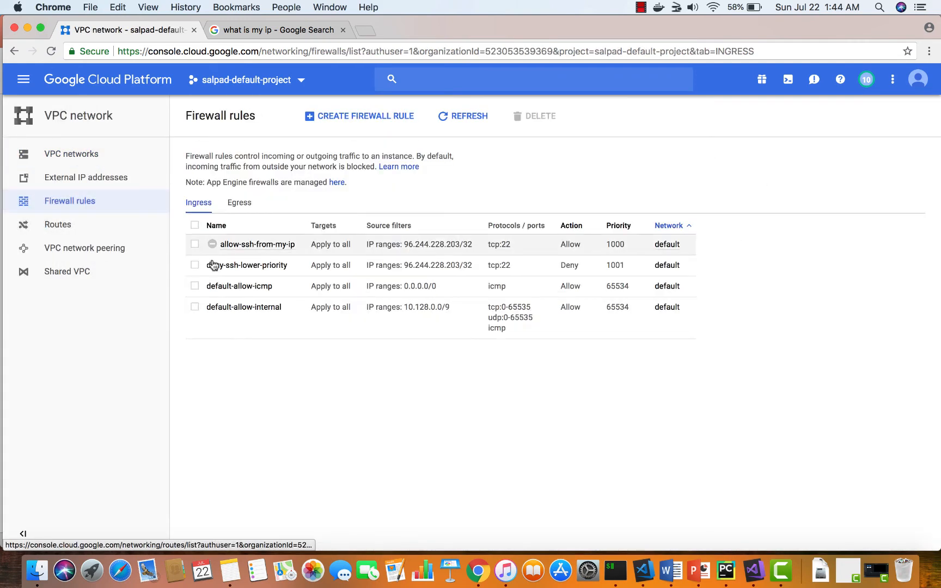
pyautogui.click(195, 245)
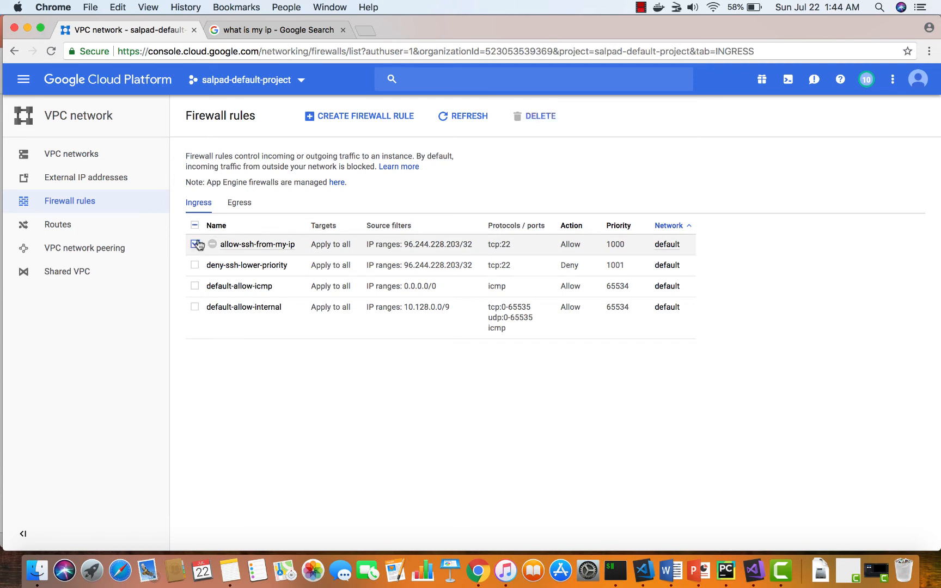
pyautogui.click(235, 245)
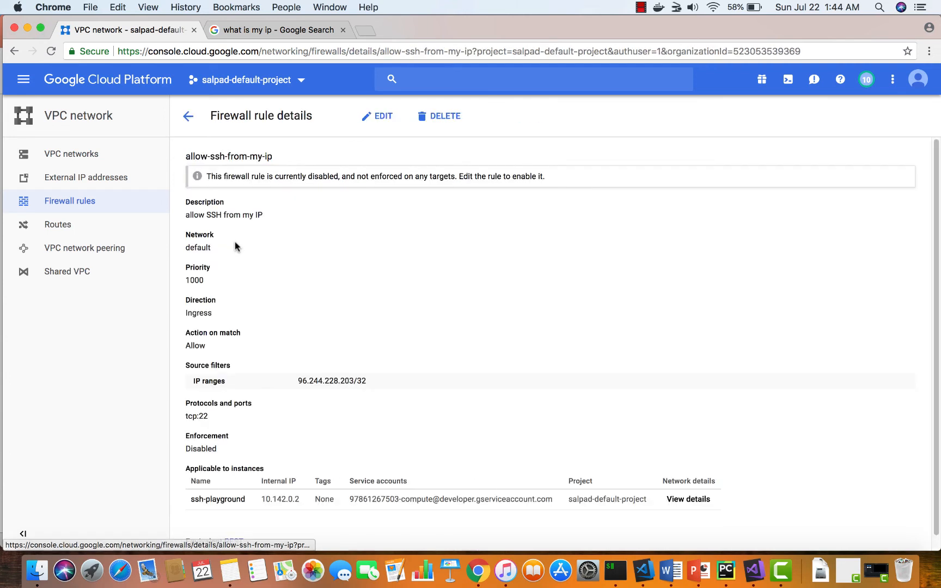
pyautogui.click(383, 116)
pyautogui.scroll(-5, 357, 245)
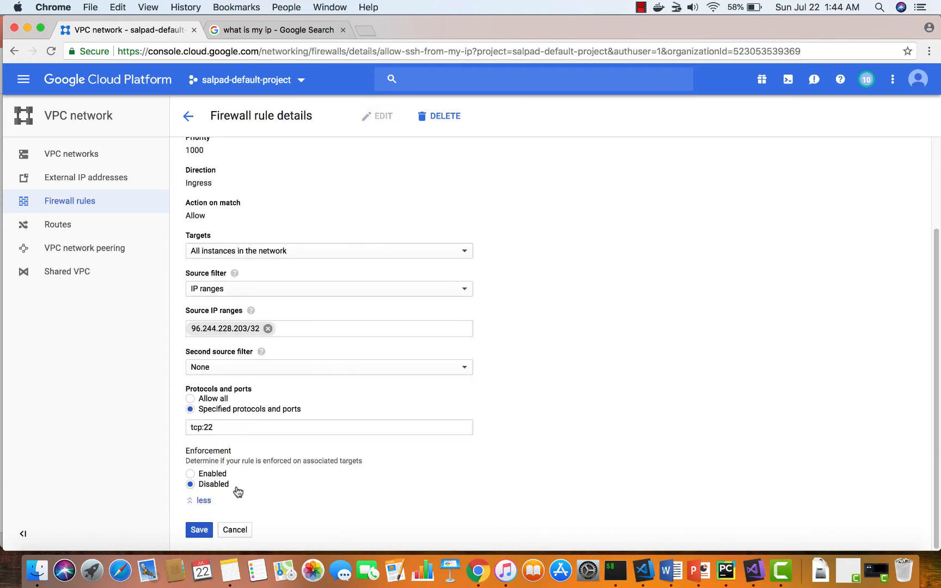
pyautogui.click(191, 474)
pyautogui.click(199, 531)
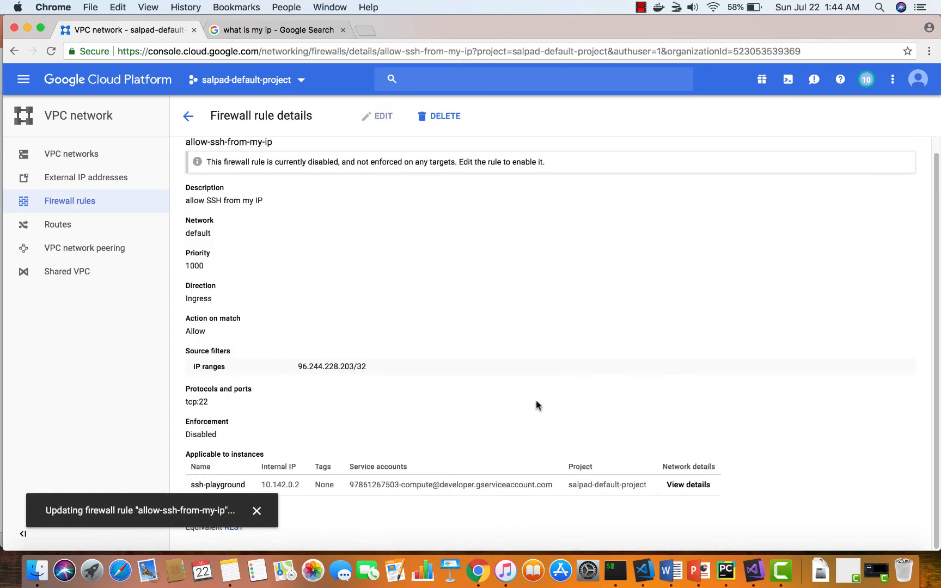
# Step: Switch to iTerm2, retry the SSH login to 35.185.47.121 with gcpsshkey, interrupting stalled attempts, and run hostname on the instance
pyautogui.press('super+Tab')
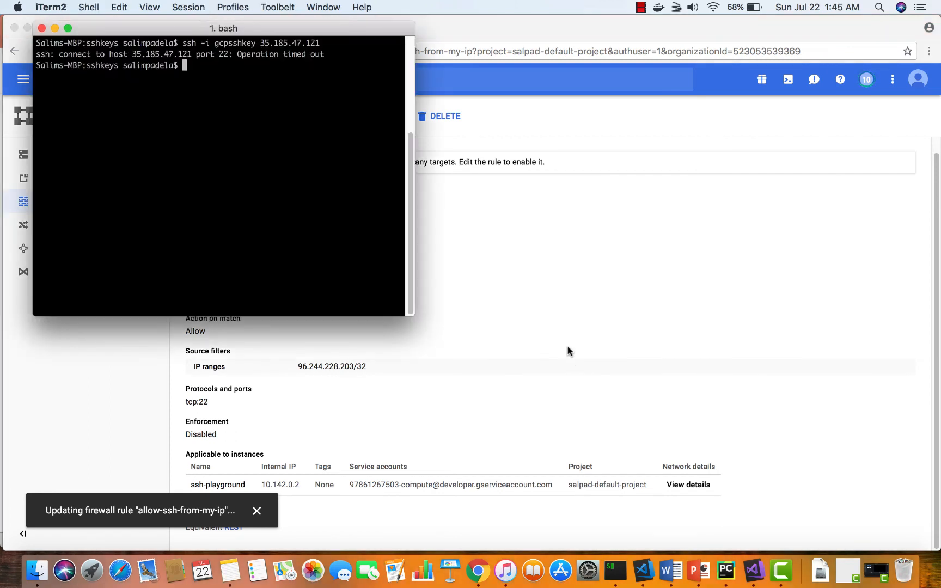
pyautogui.press('Up')
pyautogui.press('Return')
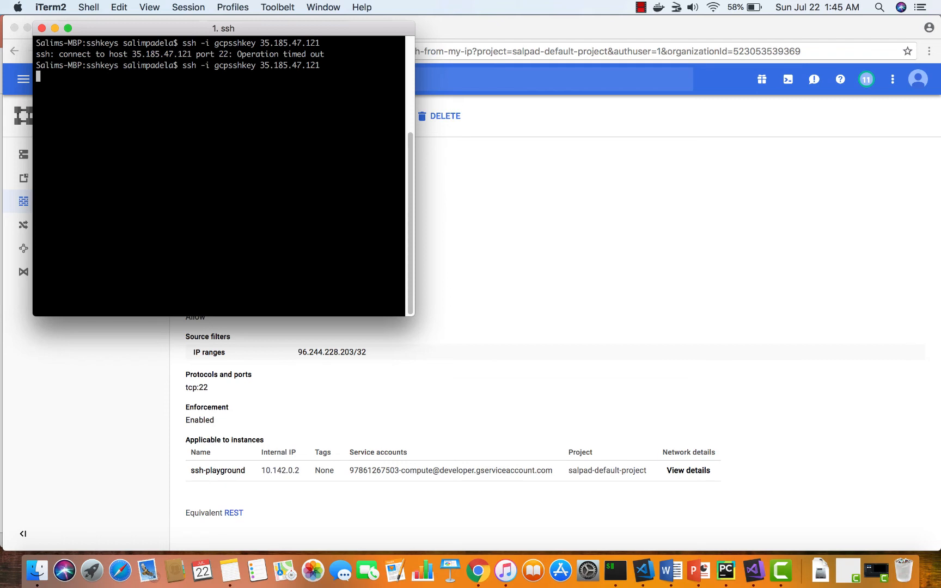
pyautogui.hotkey('ctrl', 'c')
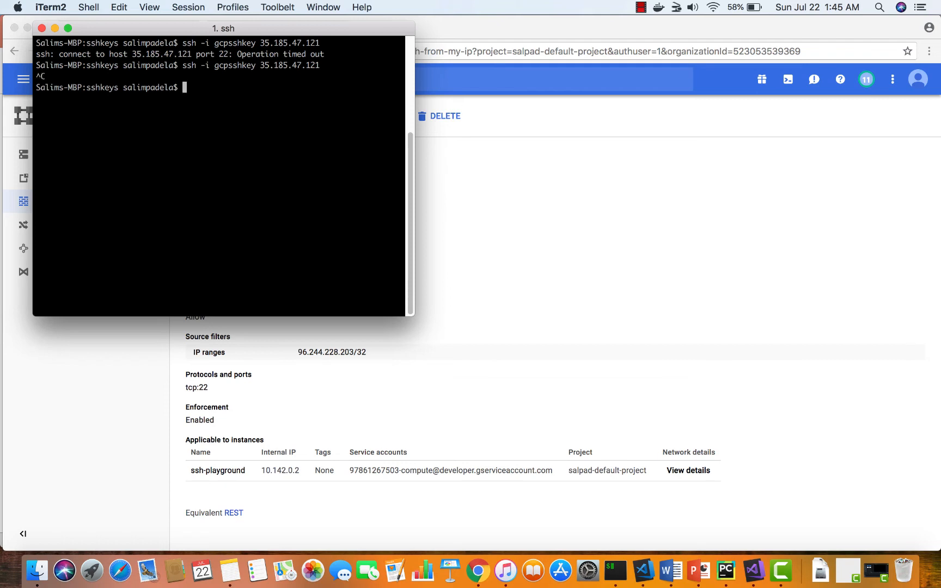
pyautogui.press('Up')
pyautogui.press('Return')
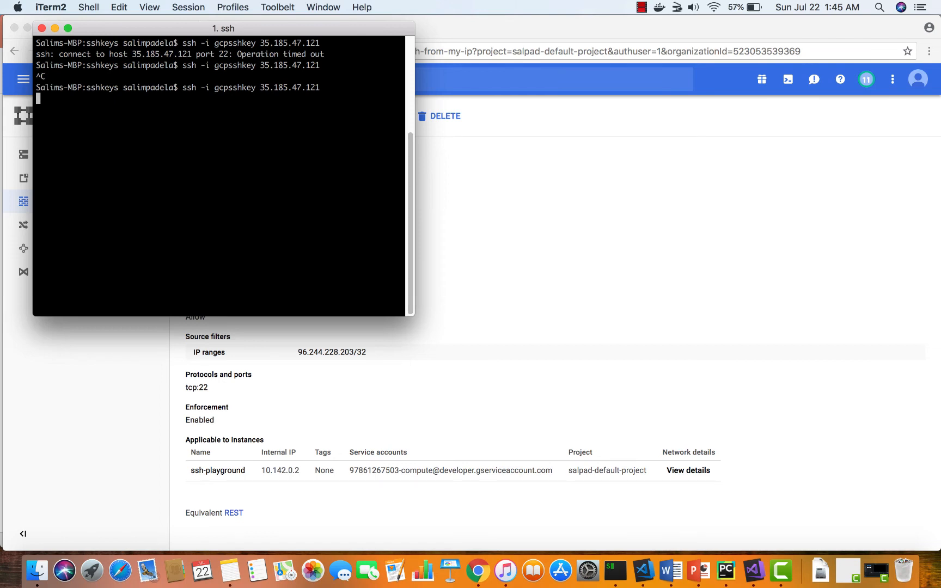
pyautogui.hotkey('ctrl', 'c')
pyautogui.press('Up')
pyautogui.press('Return')
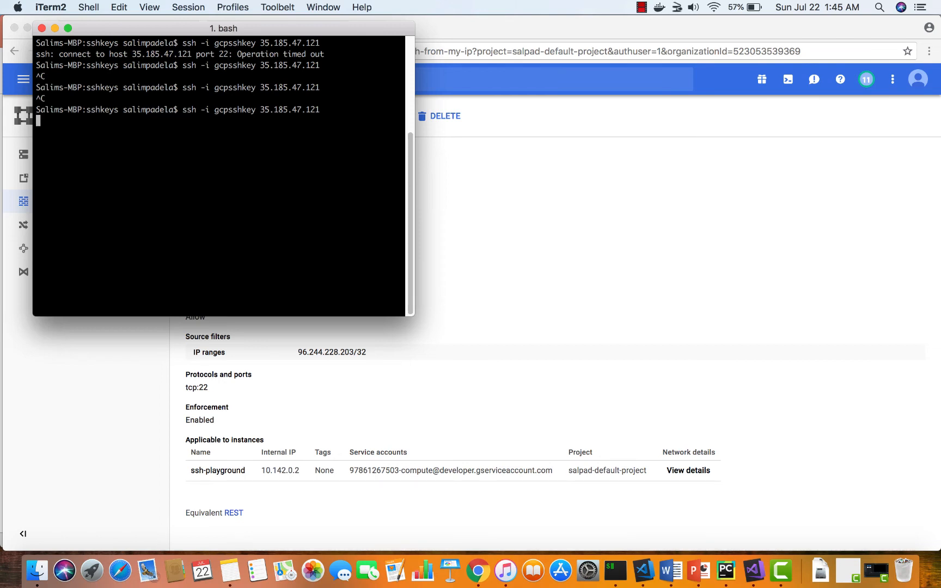
pyautogui.write('hostname')
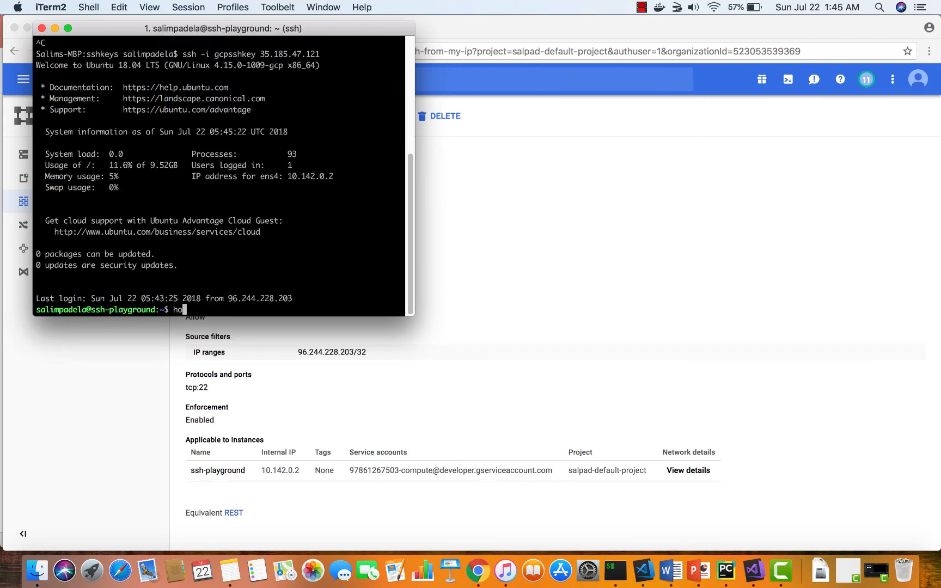
pyautogui.press('Return')
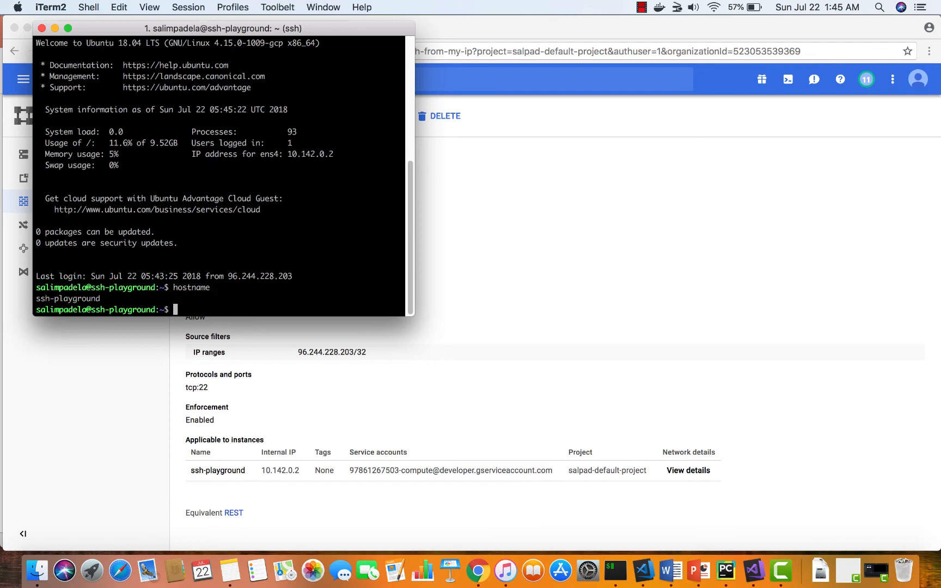
# Step: Switch to Chrome, return to the firewall rules list, and delete the allow-ssh-from-my-ip and deny-ssh-lower-priority rules
pyautogui.click(618, 283)
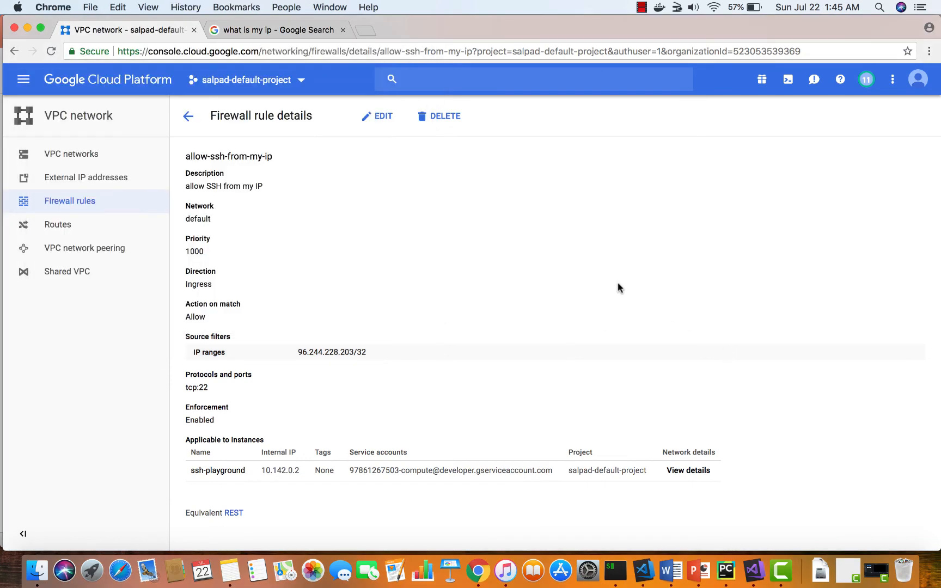
pyautogui.click(188, 116)
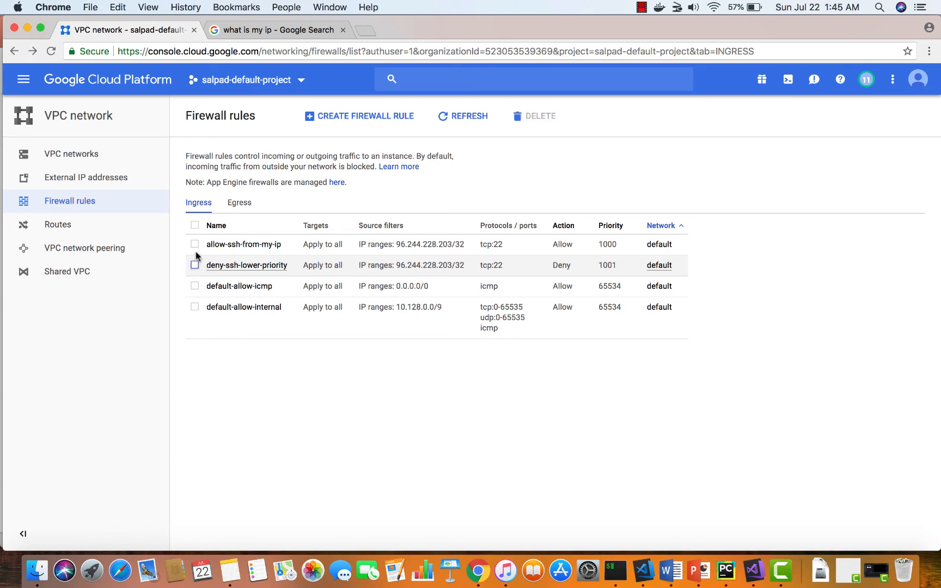
pyautogui.click(195, 245)
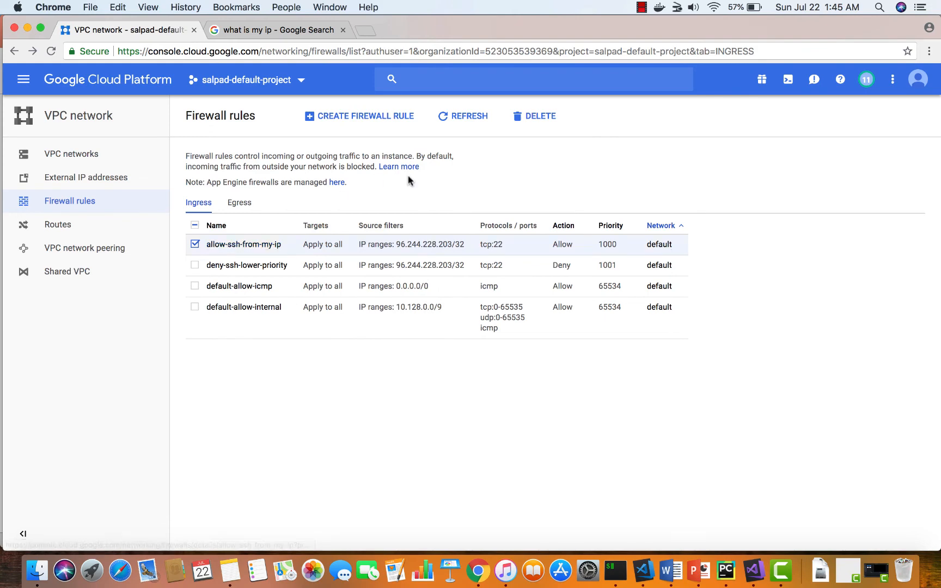
pyautogui.click(536, 117)
pyautogui.click(602, 339)
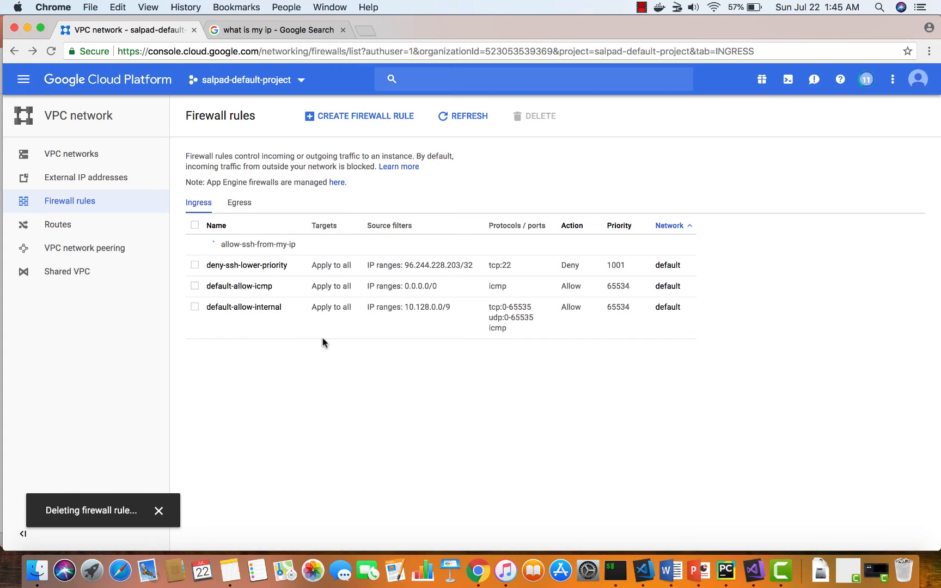
pyautogui.click(195, 266)
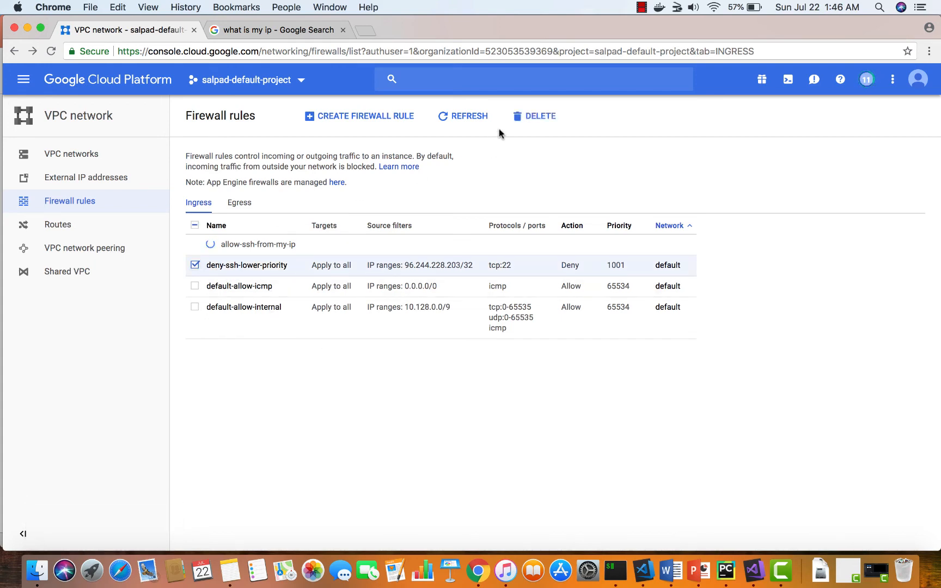
pyautogui.click(521, 116)
pyautogui.click(623, 343)
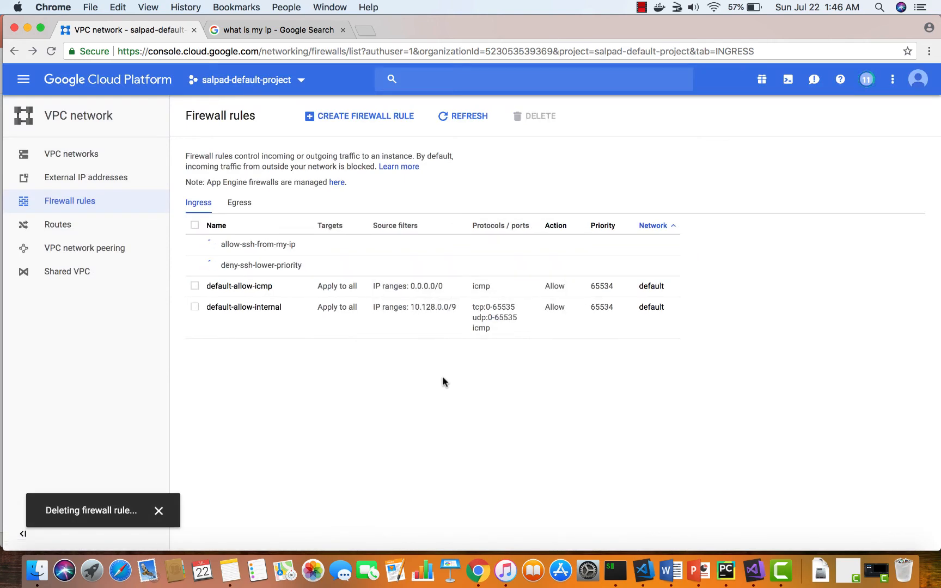
# Step: Switch to iTerm2 and end the open SSH session on ssh-playground with exit
pyautogui.press('super+Tab')
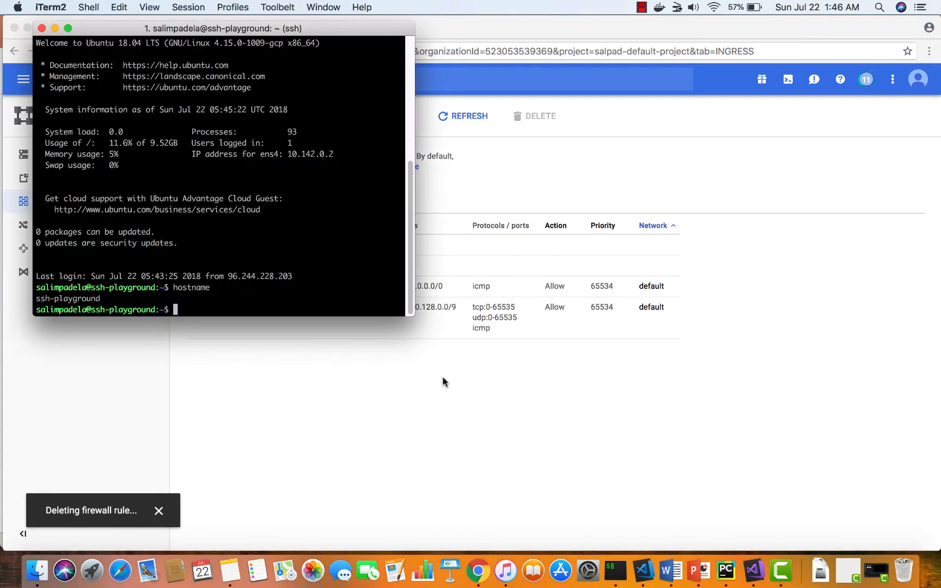
pyautogui.press('Up')
pyautogui.press('Up')
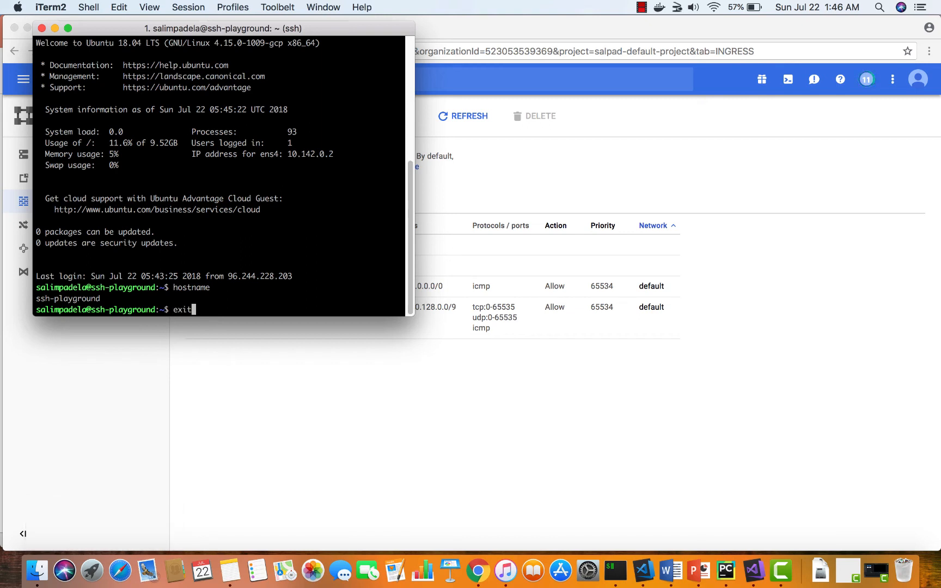
pyautogui.press('Down')
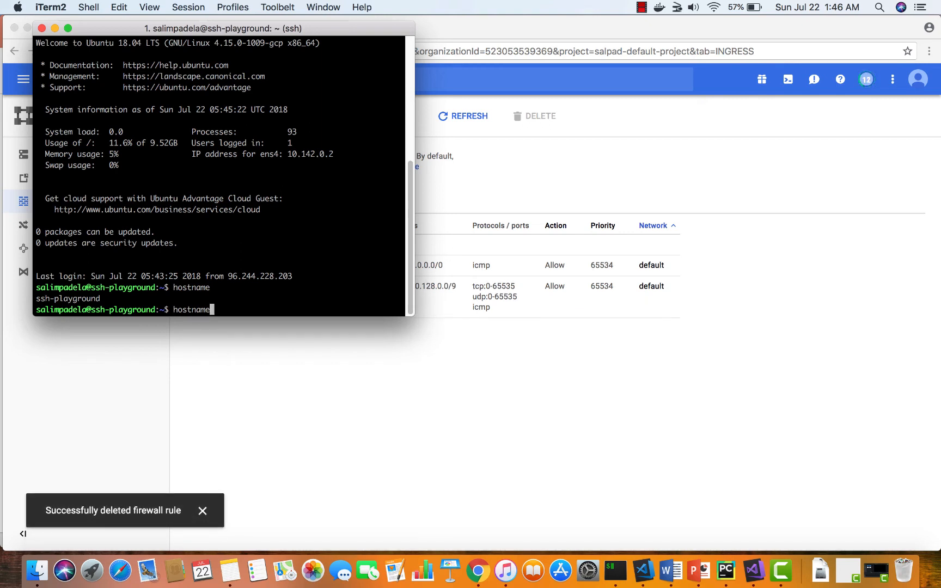
pyautogui.press('Up')
pyautogui.press('Down')
pyautogui.press('Down')
pyautogui.write('exit')
pyautogui.press('Return')
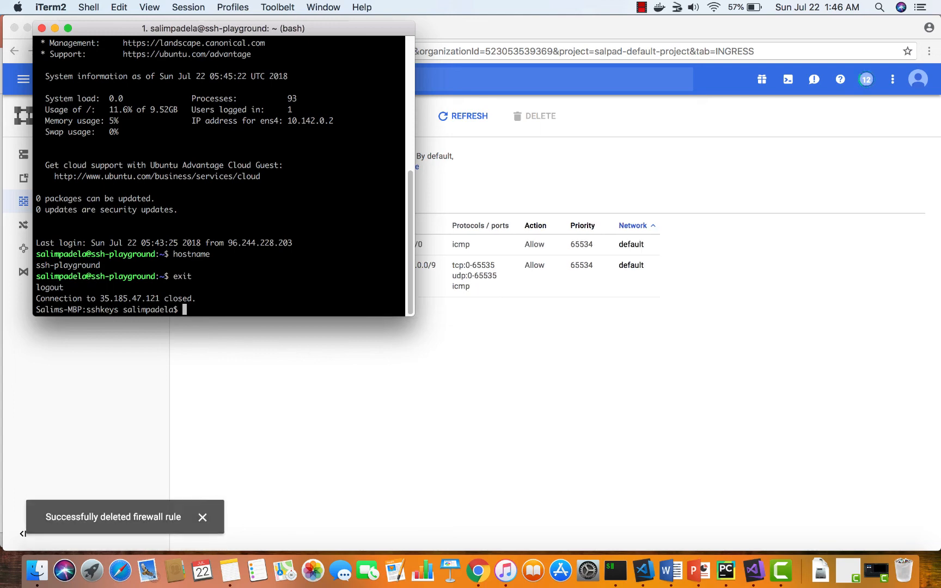
# Step: Repeat the SSH login to 35.185.47.121 with gcpsshkey, exiting each session that opens, and interrupt the attempt that stalls
pyautogui.press('Up')
pyautogui.press('Return')
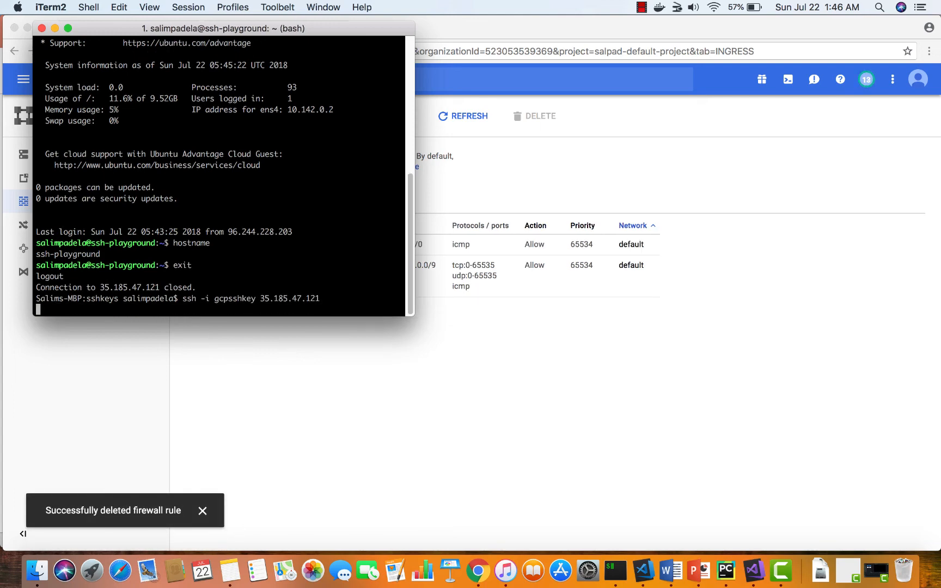
pyautogui.write('exit')
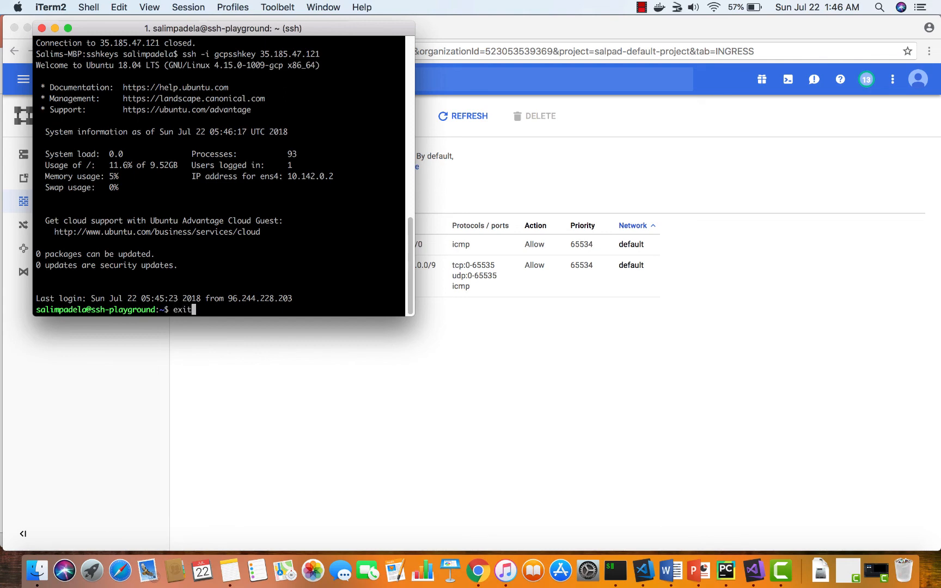
pyautogui.press('Return')
pyautogui.press('Up')
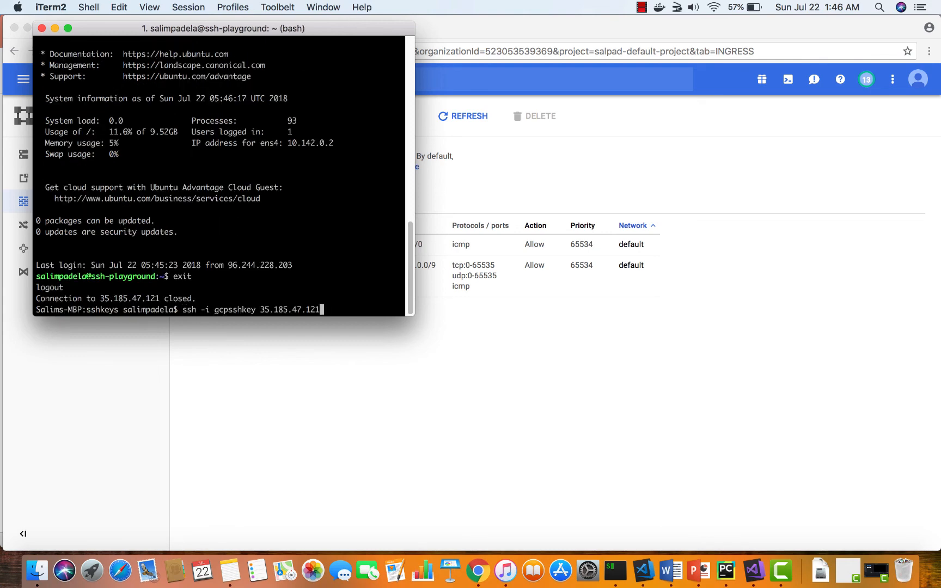
pyautogui.press('Return')
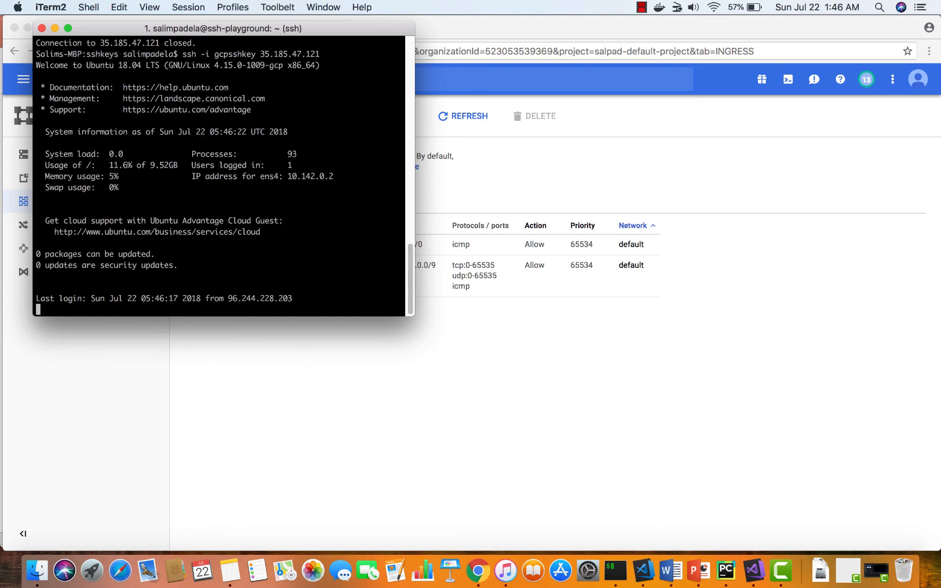
pyautogui.write('exit')
pyautogui.press('Return')
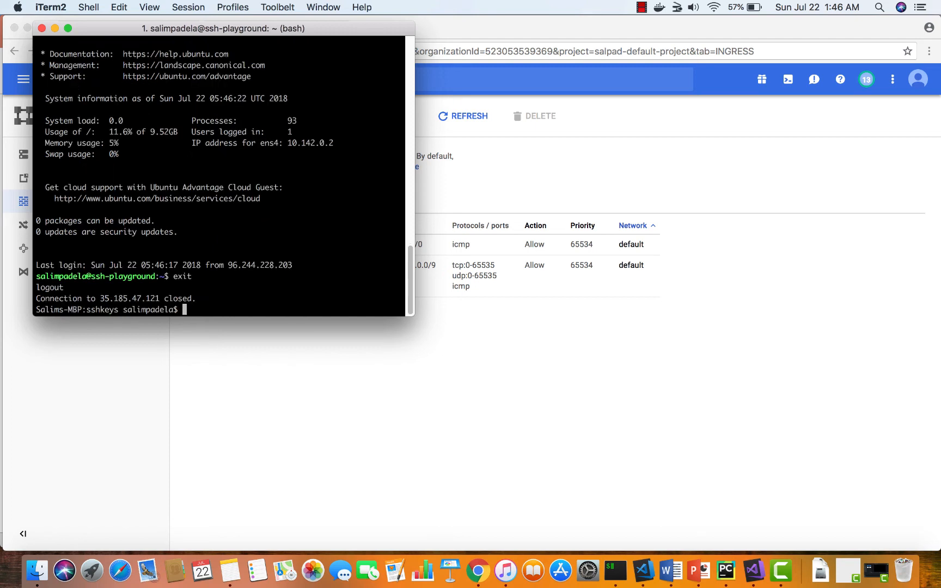
pyautogui.press('Up')
pyautogui.press('Return')
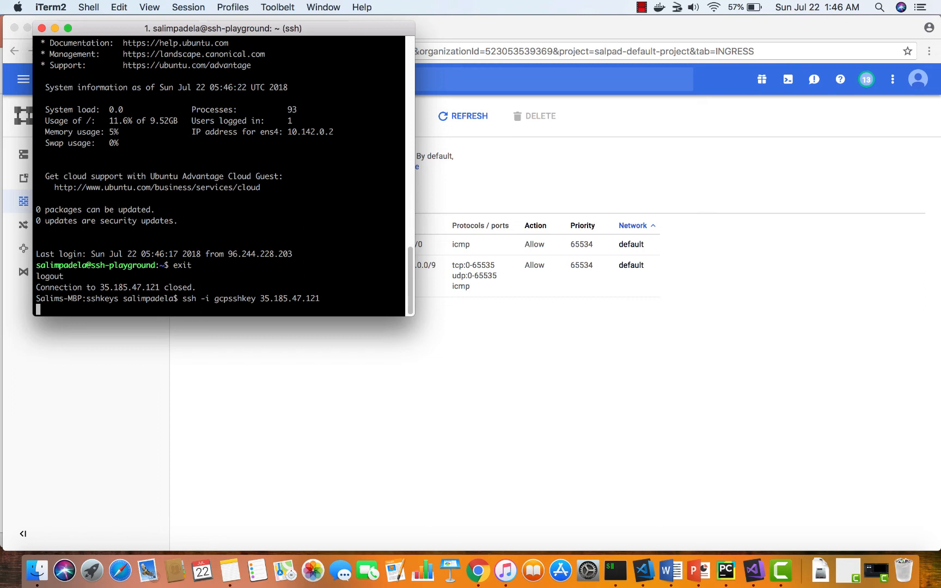
pyautogui.hotkey('ctrl', 'c')
# Step: Switch to Chrome and start a firewall rule named allow-ssh-100, described as "allow ssh", targeting all instances in the network
pyautogui.click(441, 380)
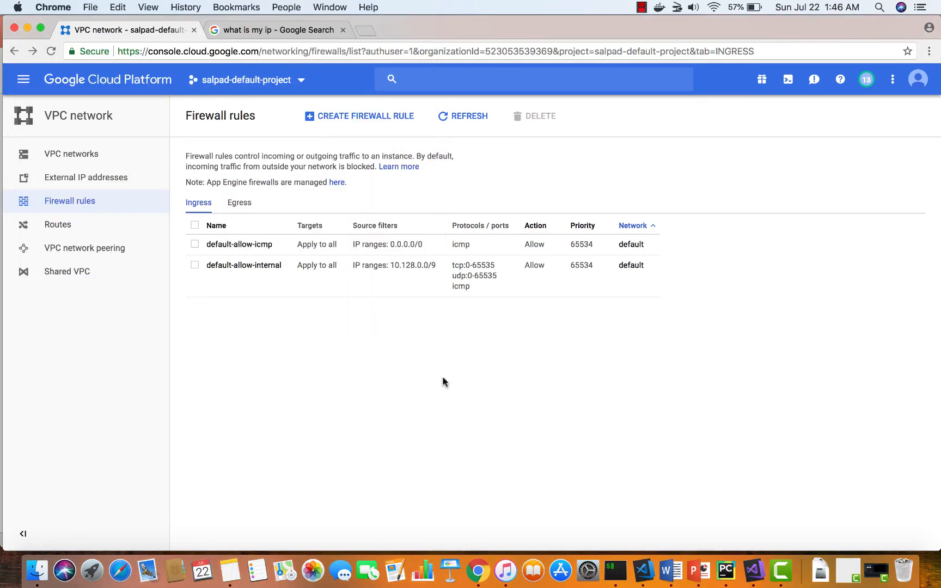
pyautogui.click(384, 116)
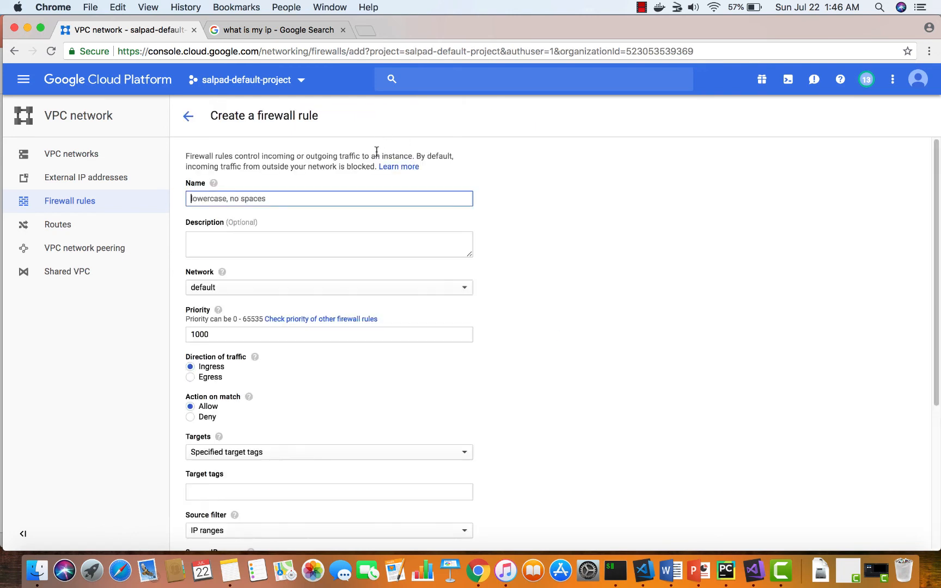
pyautogui.write('allow-ssh-100')
pyautogui.press('Tab')
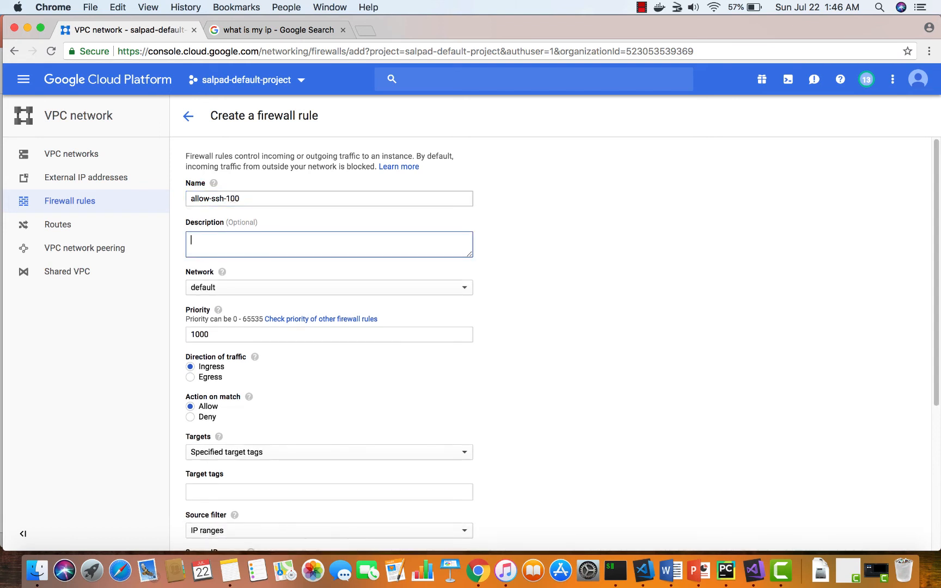
pyautogui.write('allow ss')
pyautogui.press('Tab')
pyautogui.press('Tab')
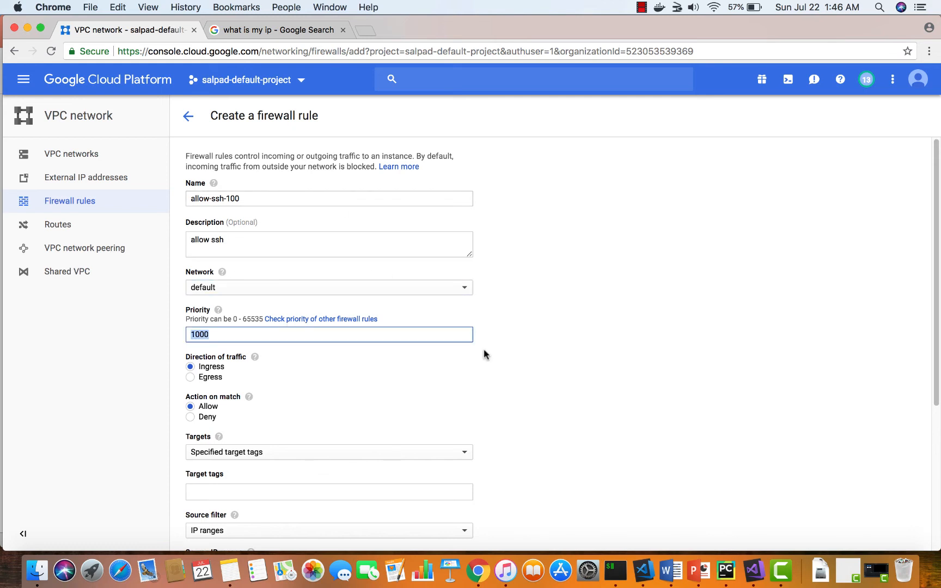
pyautogui.scroll(-3, 484, 351)
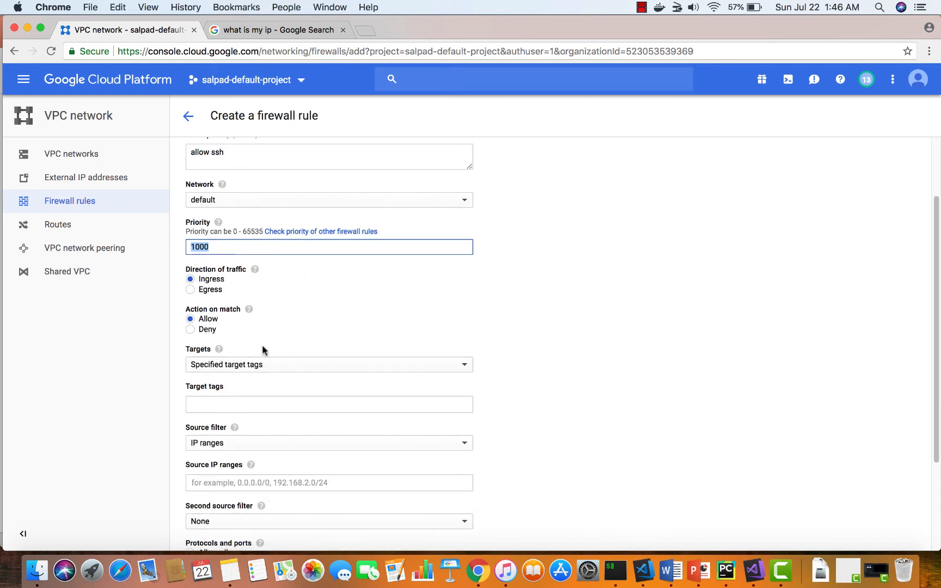
pyautogui.click(275, 364)
pyautogui.click(277, 352)
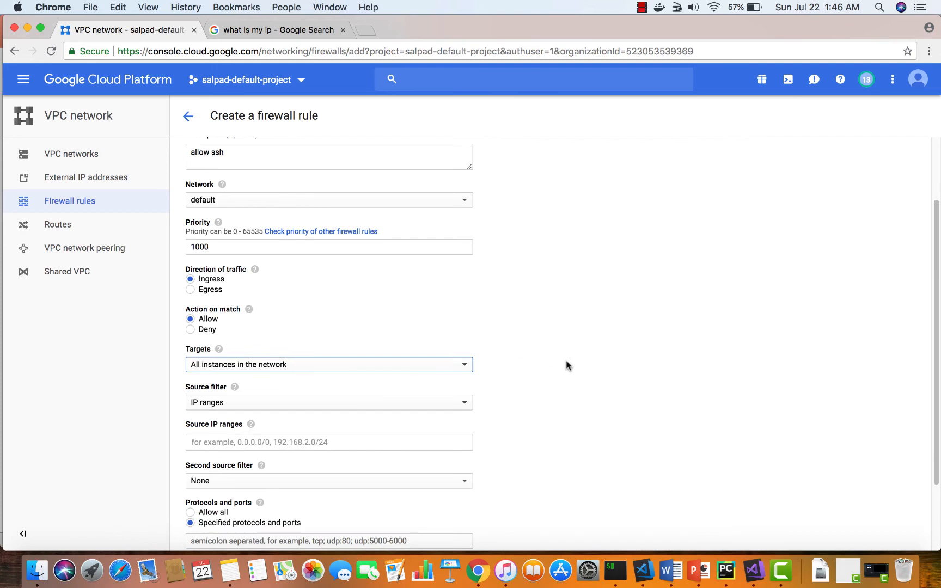
pyautogui.scroll(-2, 565, 363)
pyautogui.click(439, 375)
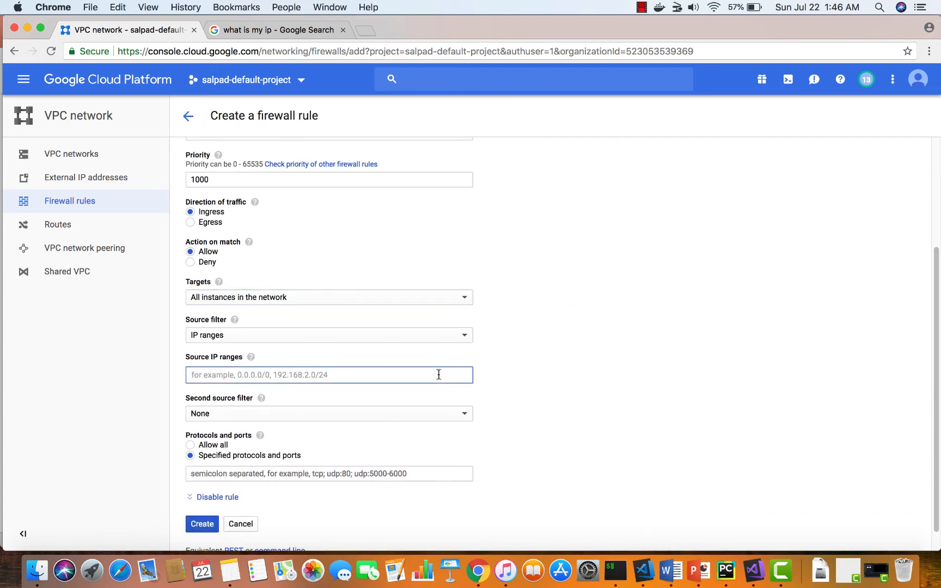
pyautogui.press('super+v')
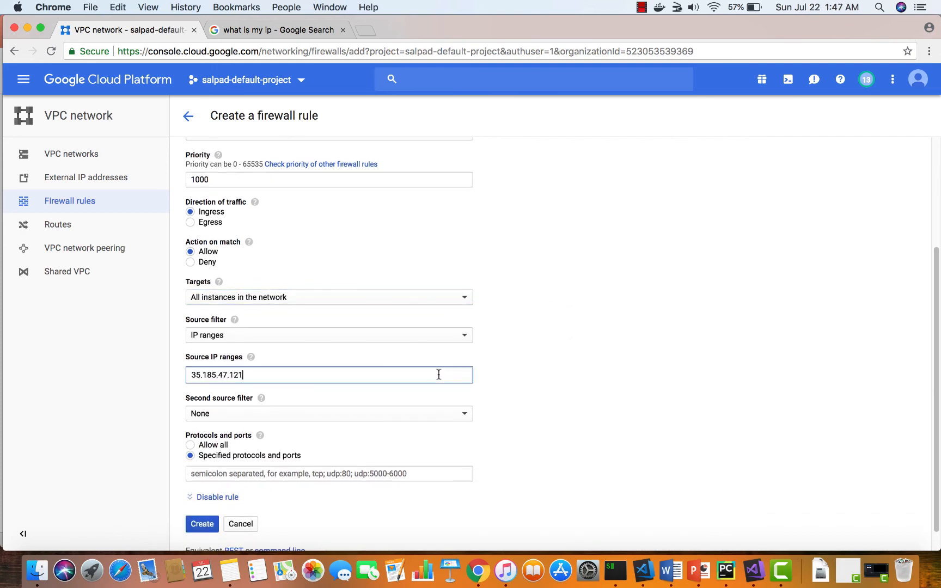
pyautogui.click(289, 26)
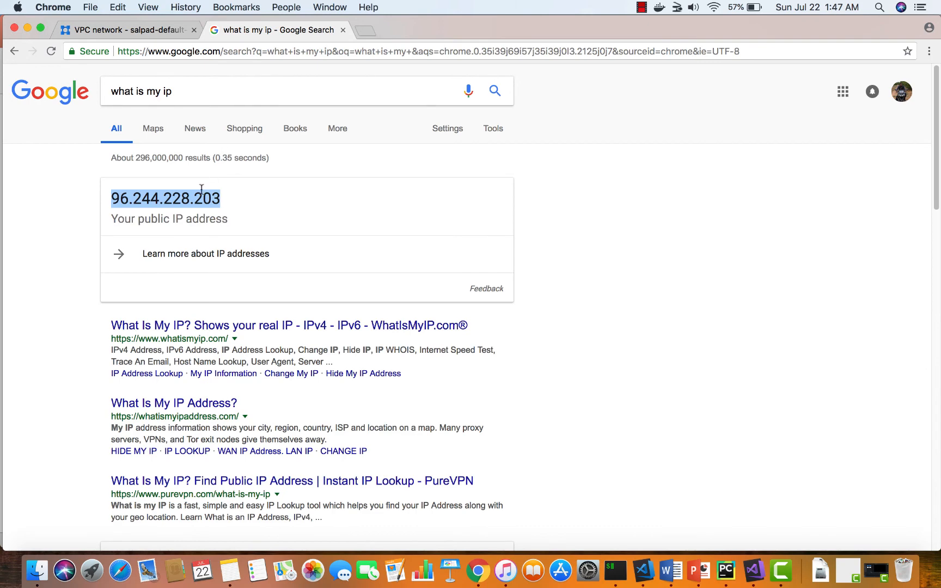
pyautogui.click(121, 31)
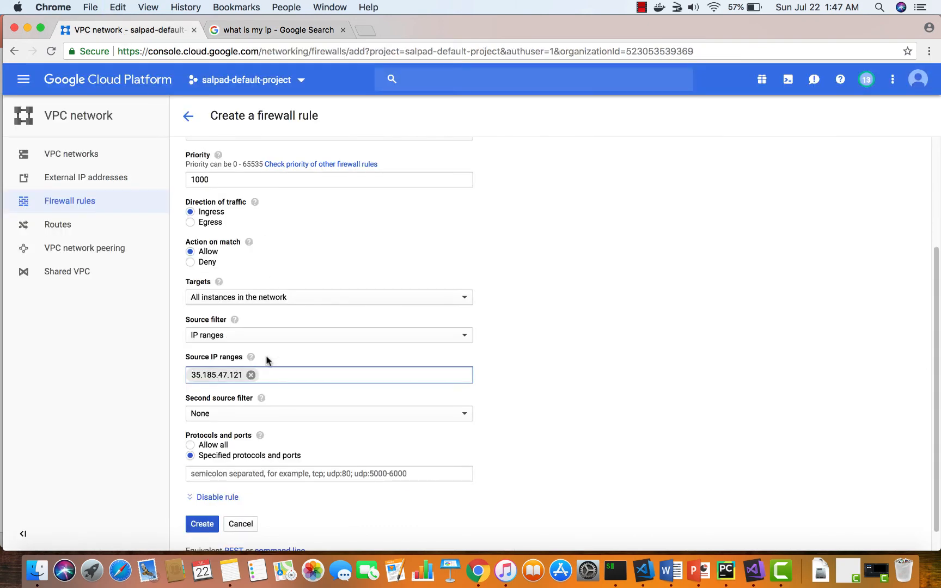
pyautogui.click(251, 376)
pyautogui.press('super+v')
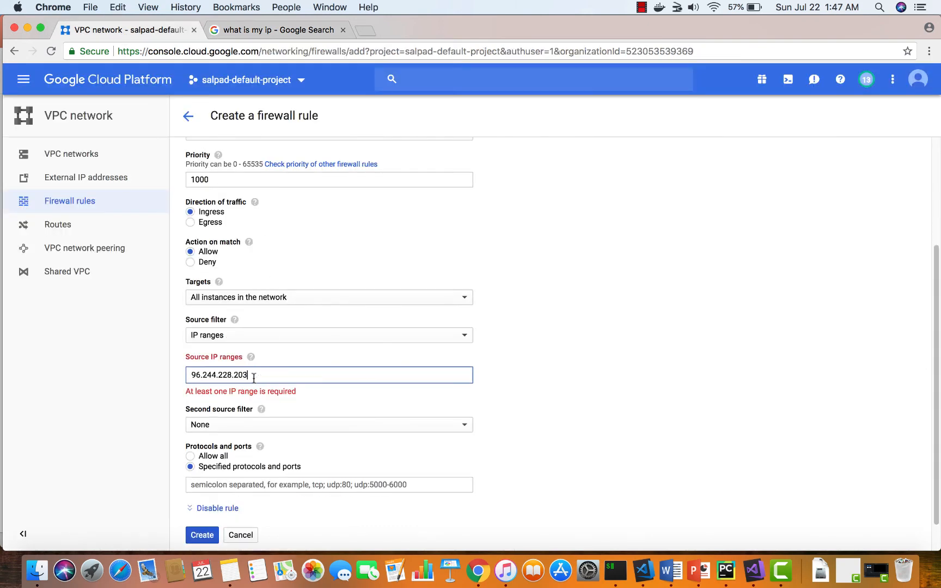
pyautogui.write('/32')
pyautogui.press('Return')
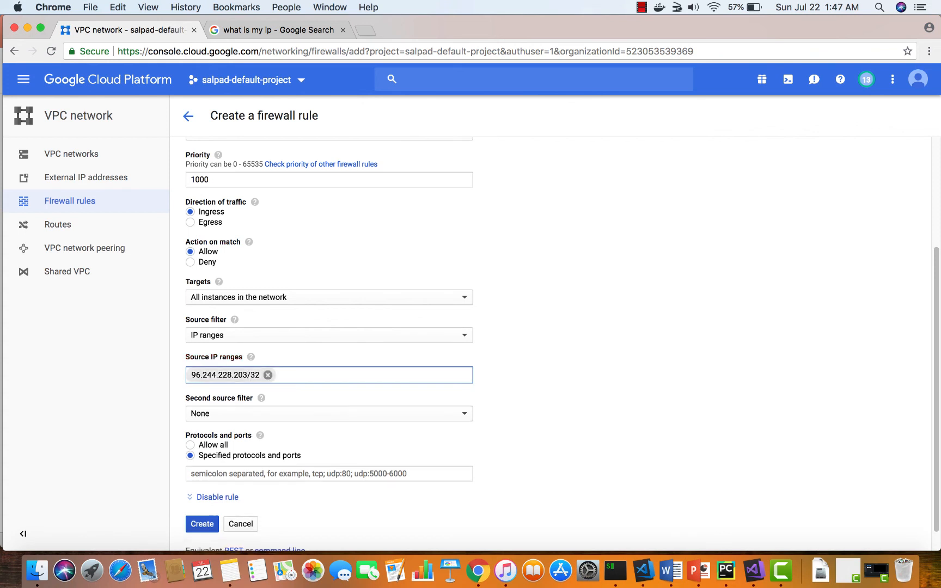
# Step: Specify tcp:22 as the allowed protocol and port, and create the firewall rule
pyautogui.scroll(-1, 427, 404)
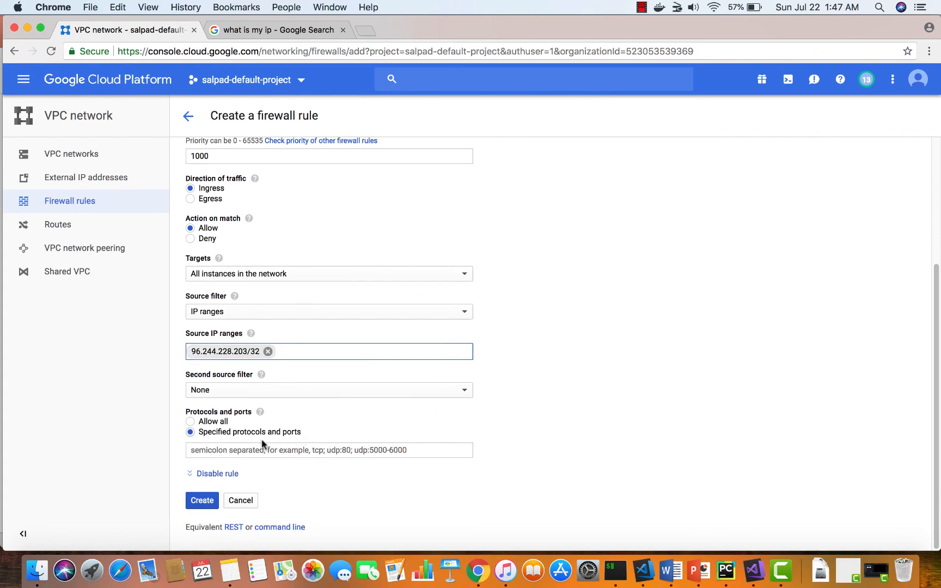
pyautogui.click(248, 444)
pyautogui.write('tcp')
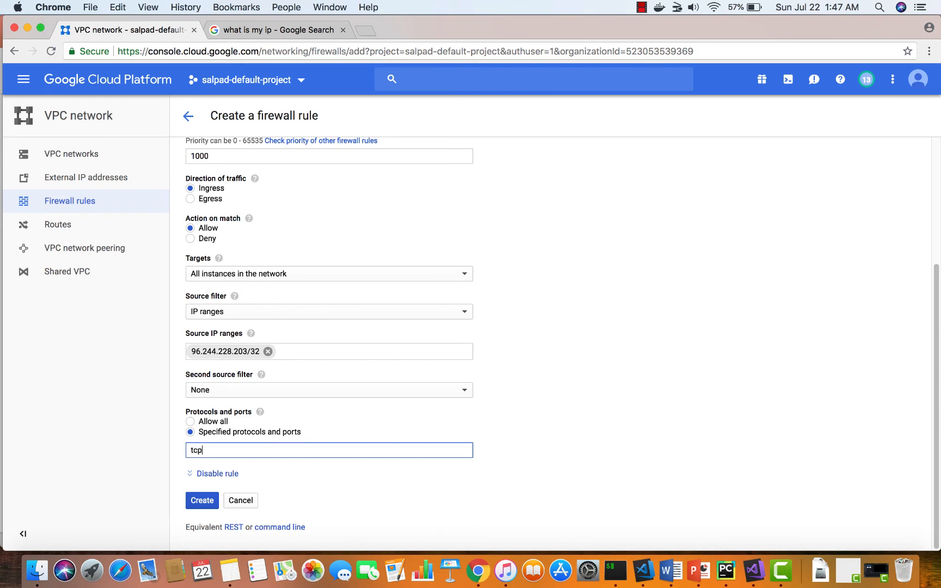
pyautogui.write(':22')
pyautogui.click(201, 500)
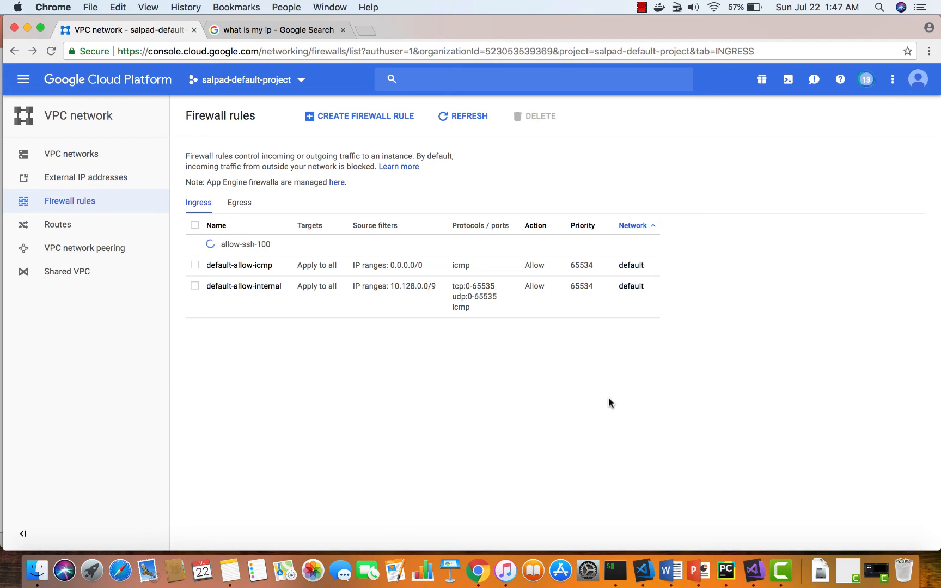
# Step: Refresh the firewall rules list, switch to iTerm2, and rerun the SSH login to 35.185.47.121 with gcpsshkey
pyautogui.press('super+Tab')
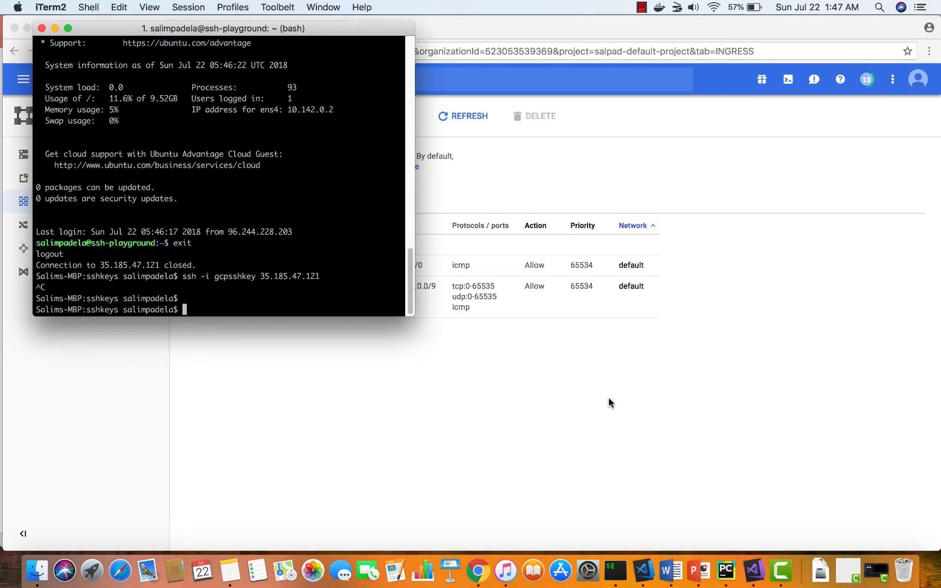
pyautogui.press('super+Tab')
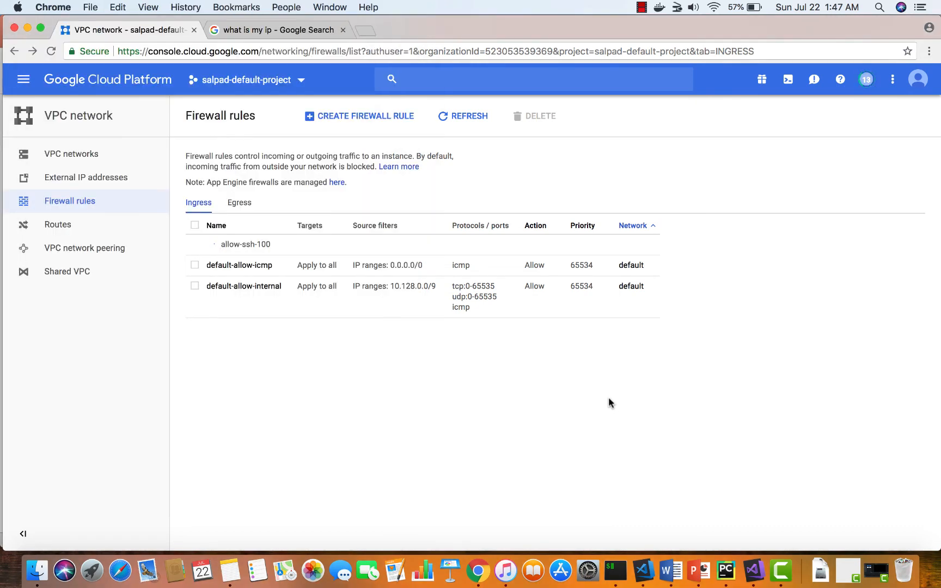
pyautogui.click(456, 117)
pyautogui.press('super+Tab')
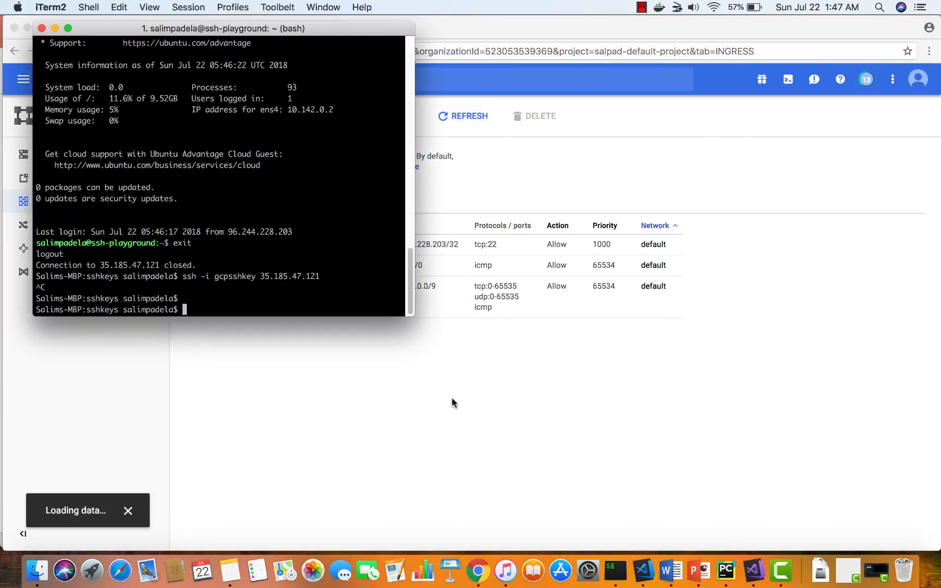
pyautogui.press('Up')
pyautogui.press('Return')
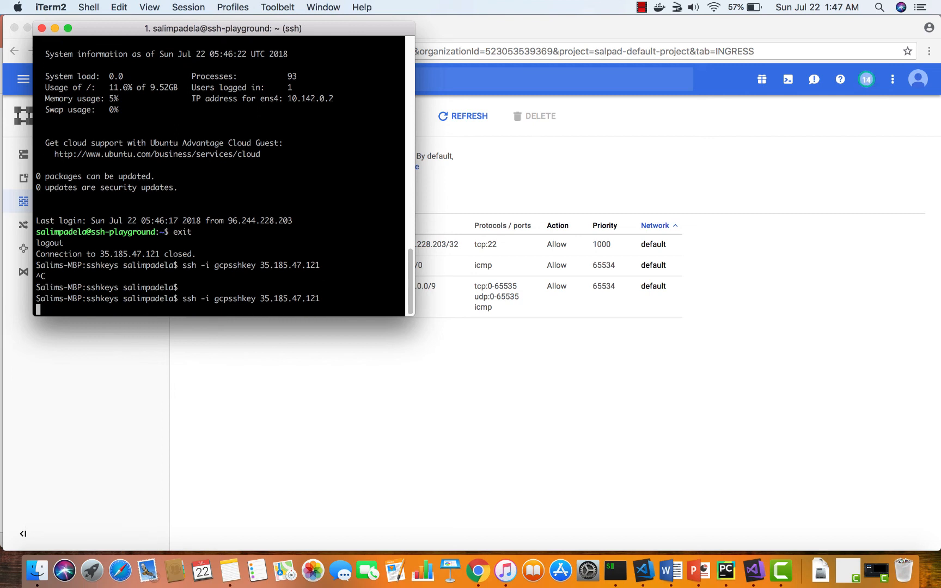
# Step: Interrupt the pending connection attempt and rerun the SSH login to 35.185.47.121 with gcpsshkey
pyautogui.hotkey('ctrl', 'c')
pyautogui.press('Return')
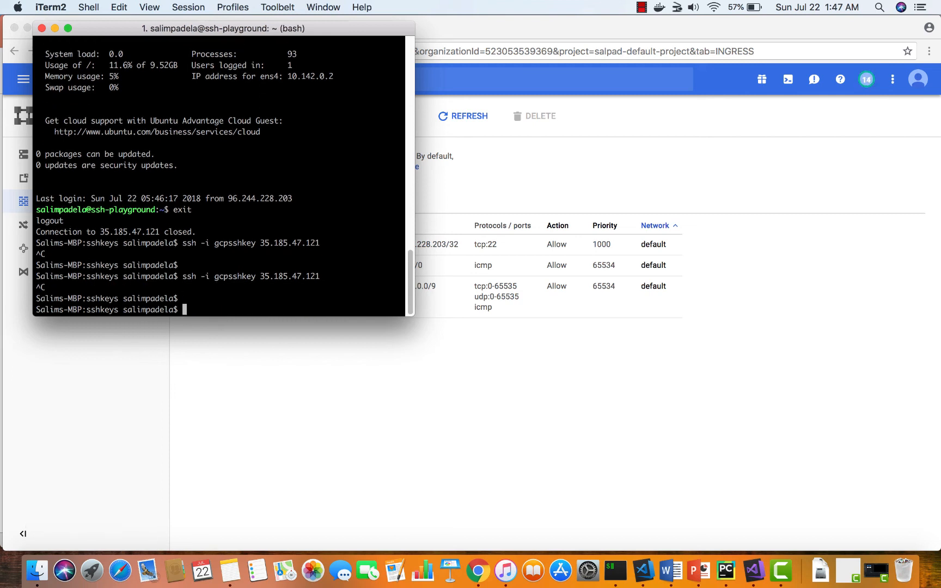
pyautogui.press('Up')
pyautogui.press('Return')
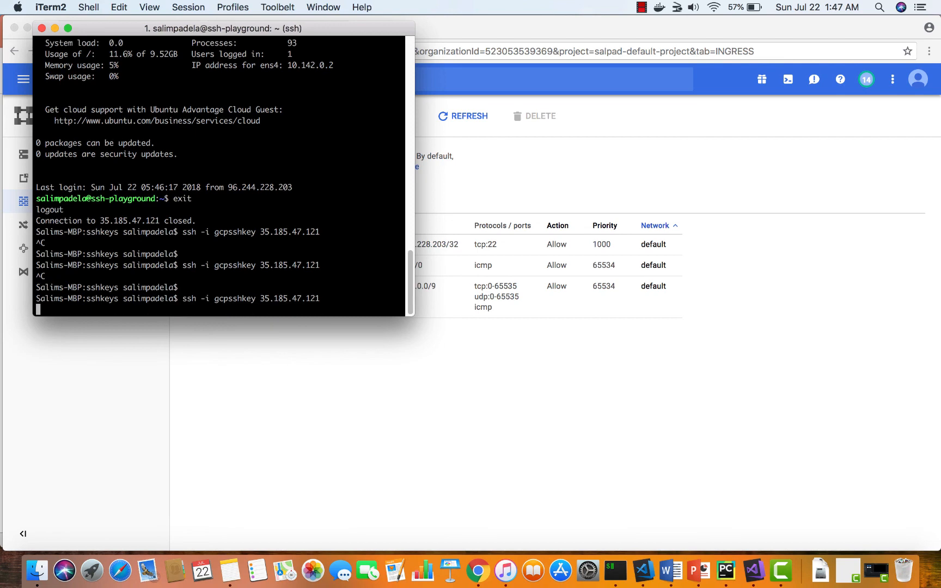
# Step: Check the remote instance's hostname, and exit the SSH session
pyautogui.write('hostname')
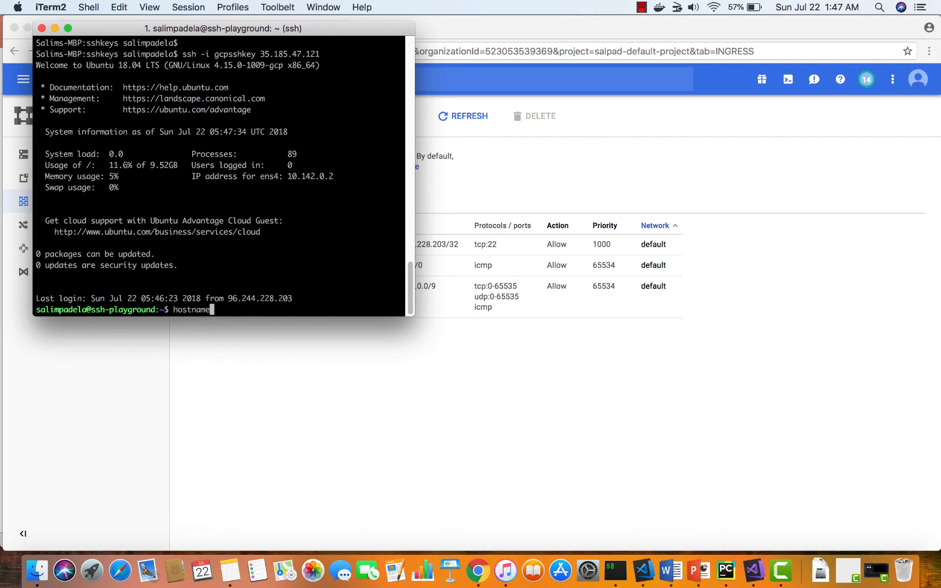
pyautogui.press('Return')
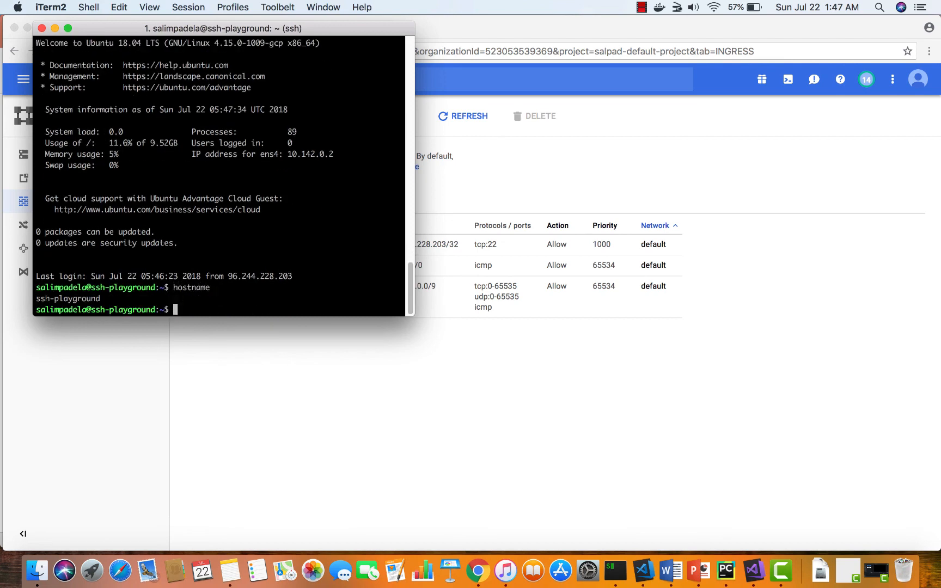
pyautogui.write('exit')
pyautogui.press('Return')
# Step: Switch to Chrome and start a firewall rule named deny-ssh-1000, described as "deny ssh", keeping priority 1000
pyautogui.click(455, 403)
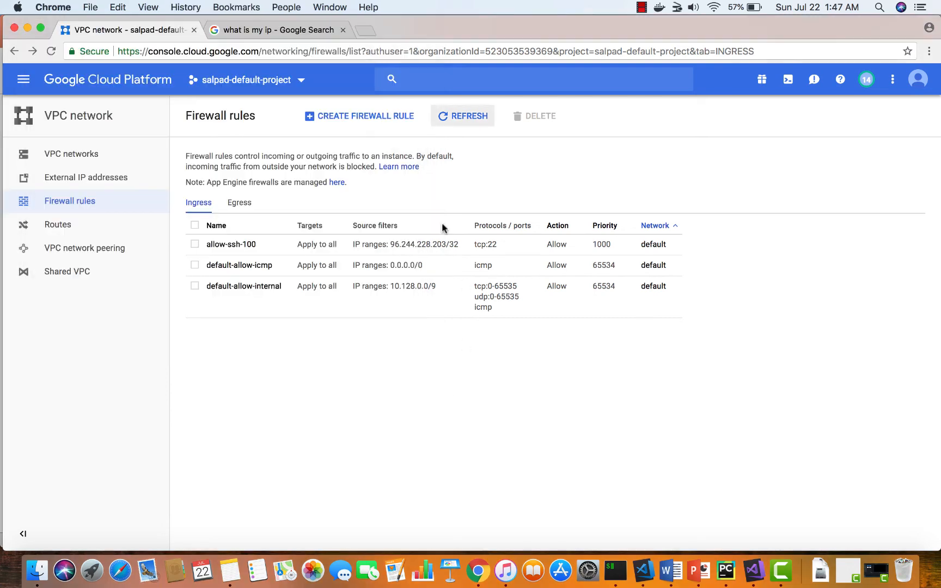
pyautogui.click(362, 116)
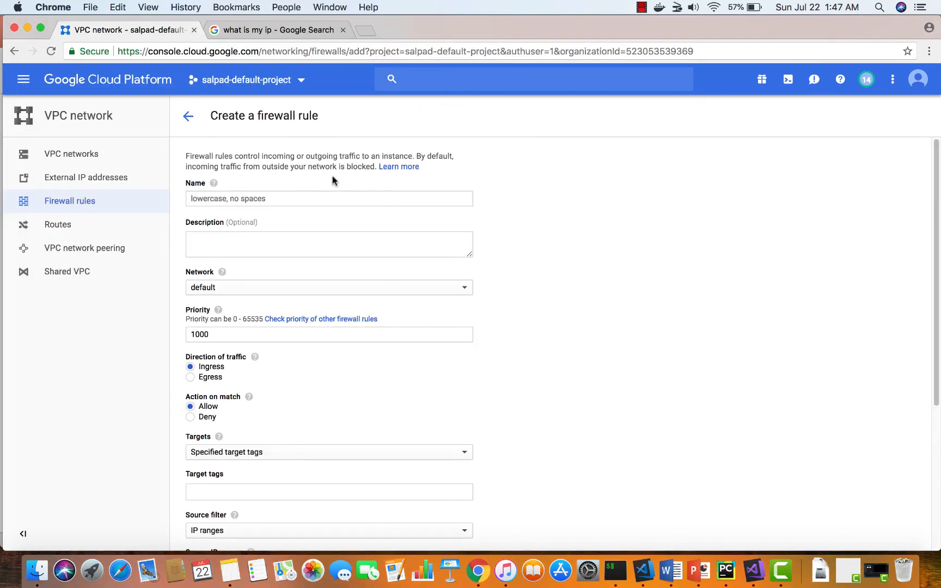
pyautogui.click(329, 194)
pyautogui.write('deny')
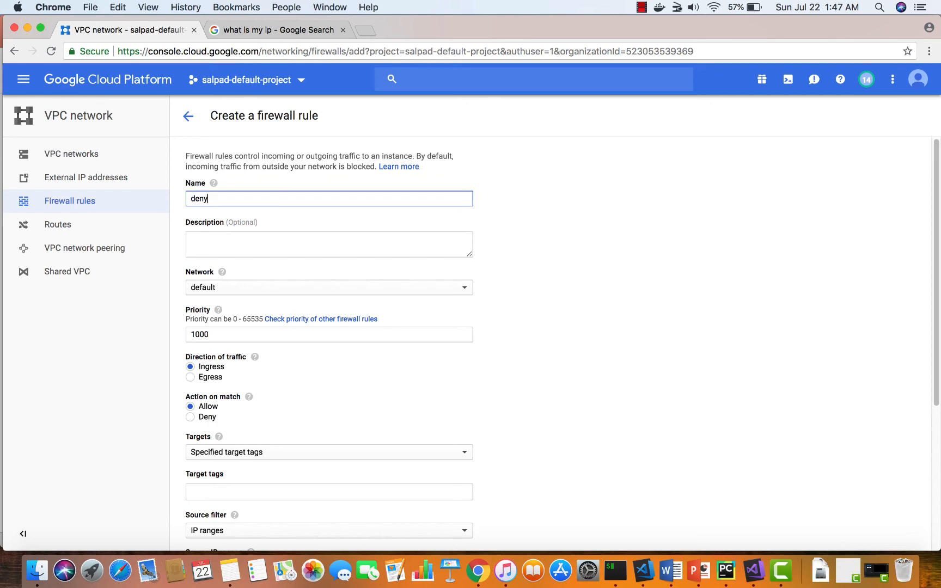
pyautogui.write('-ssh-1000')
pyautogui.press('Tab')
pyautogui.write('deny ssh')
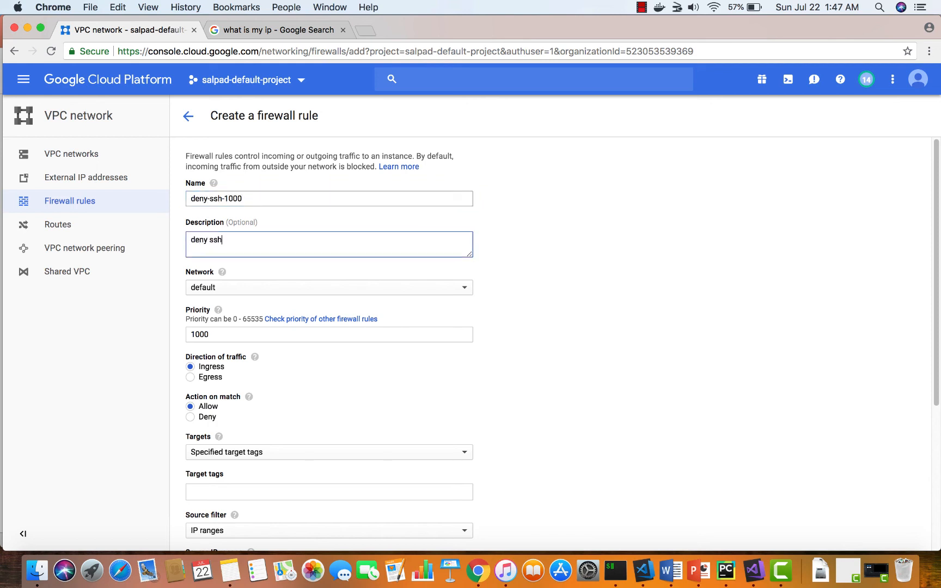
pyautogui.press('Tab')
pyautogui.press('Tab')
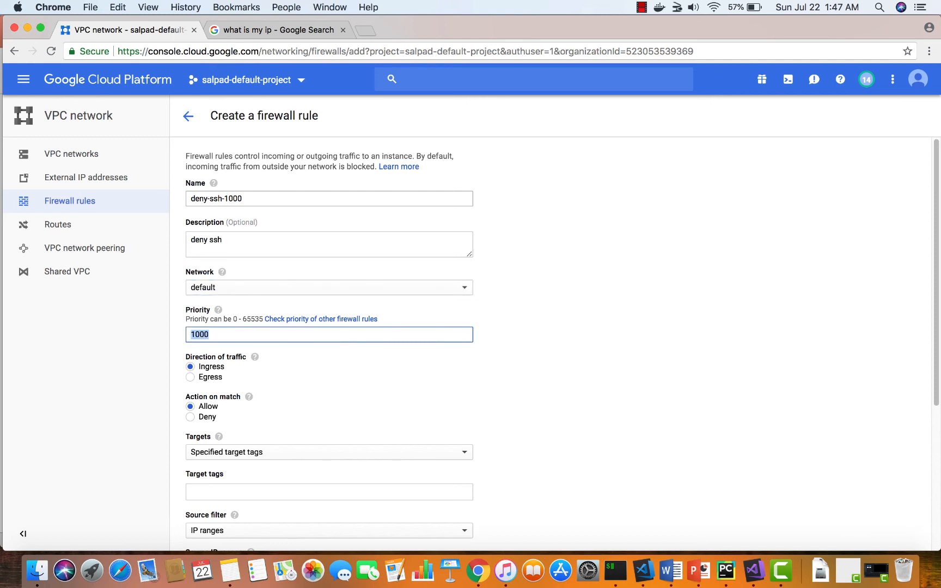
# Step: Set the rule's action on match to Deny and its targets to all instances in the network
pyautogui.scroll(-3, 319, 205)
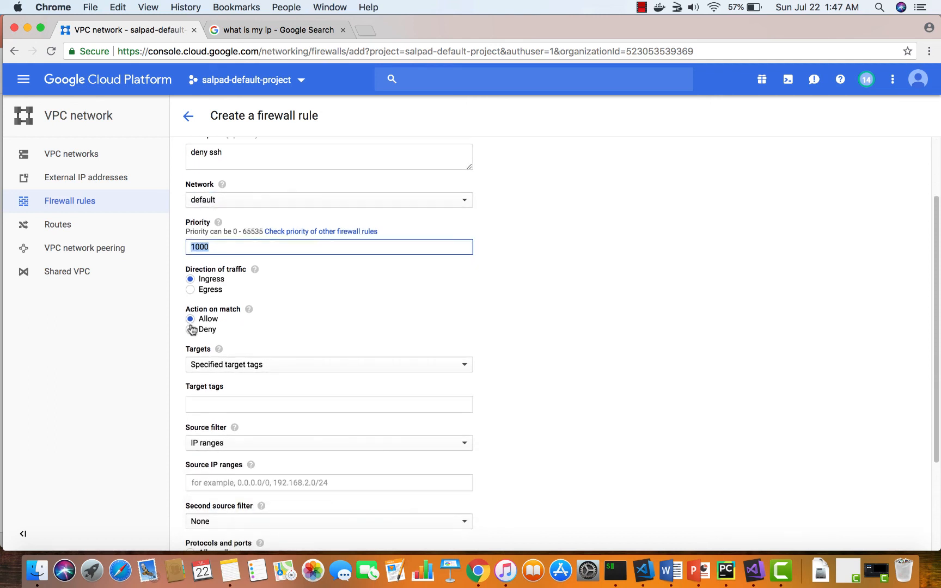
pyautogui.click(191, 329)
pyautogui.scroll(-3, 380, 300)
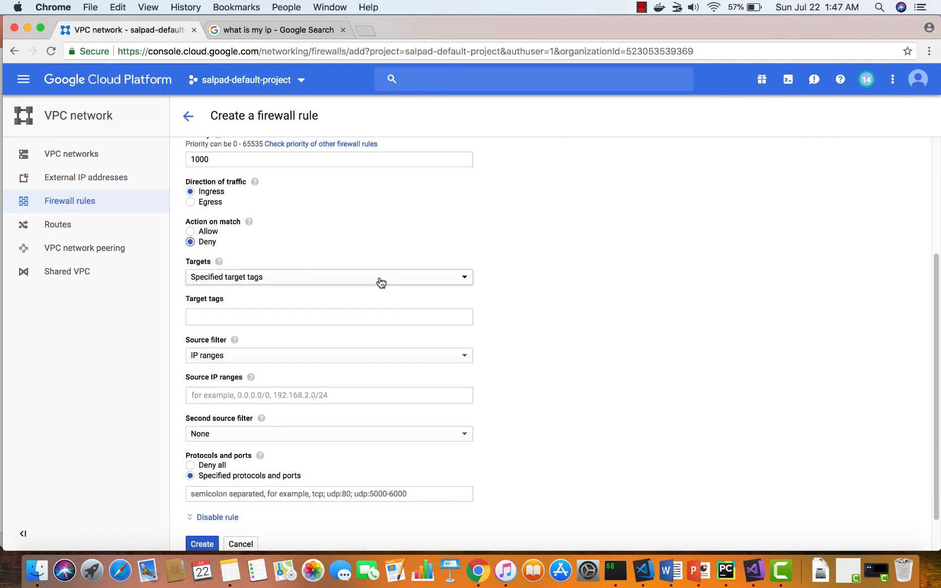
pyautogui.click(380, 282)
pyautogui.click(381, 266)
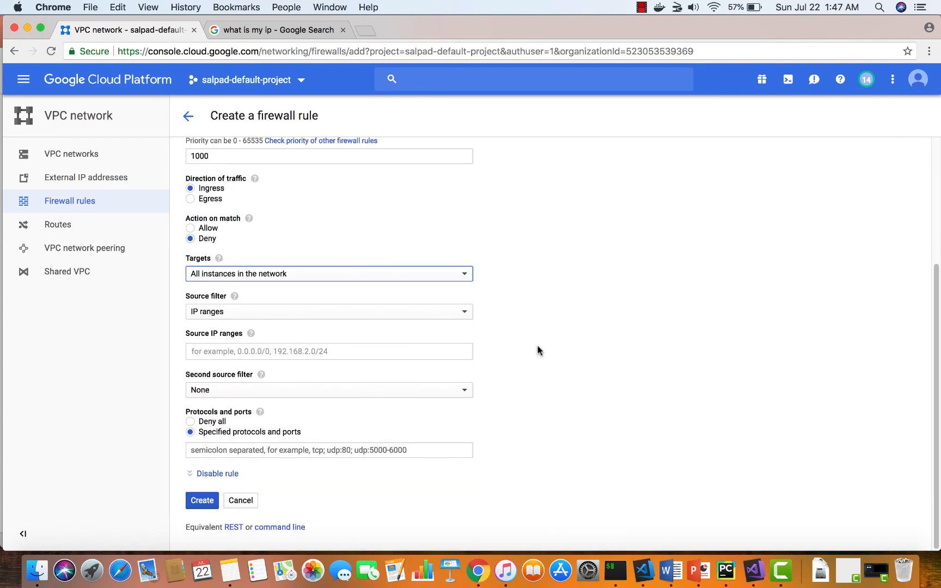
pyautogui.click(445, 351)
pyautogui.press('super+v')
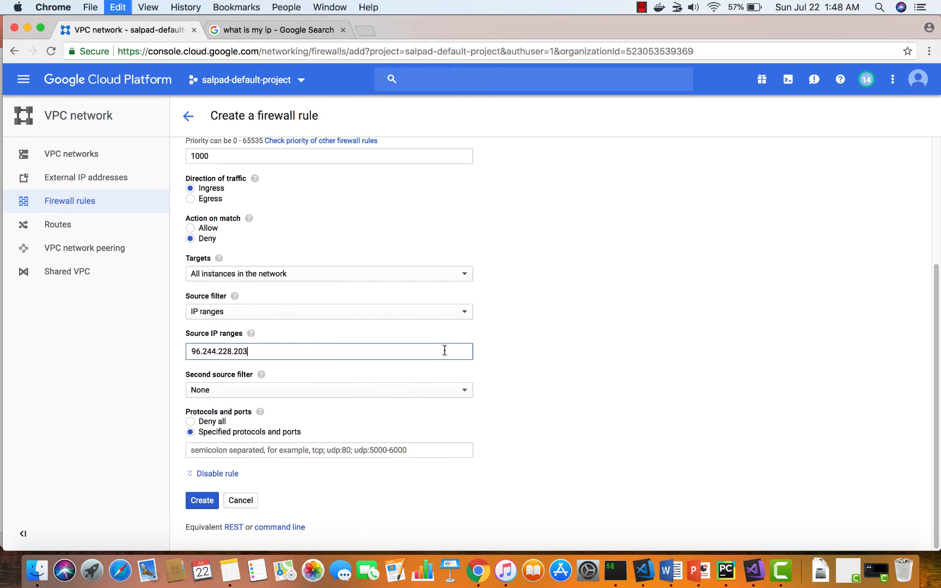
pyautogui.write('/32')
pyautogui.press('Return')
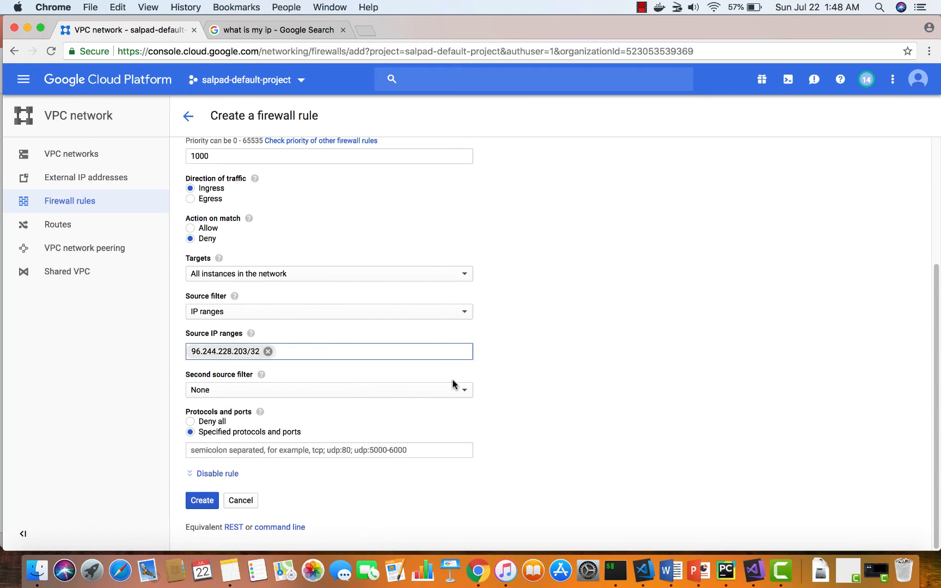
# Step: Specify tcp:22 as the denied protocol and port, and create the firewall rule
pyautogui.click(209, 450)
pyautogui.write('tcp')
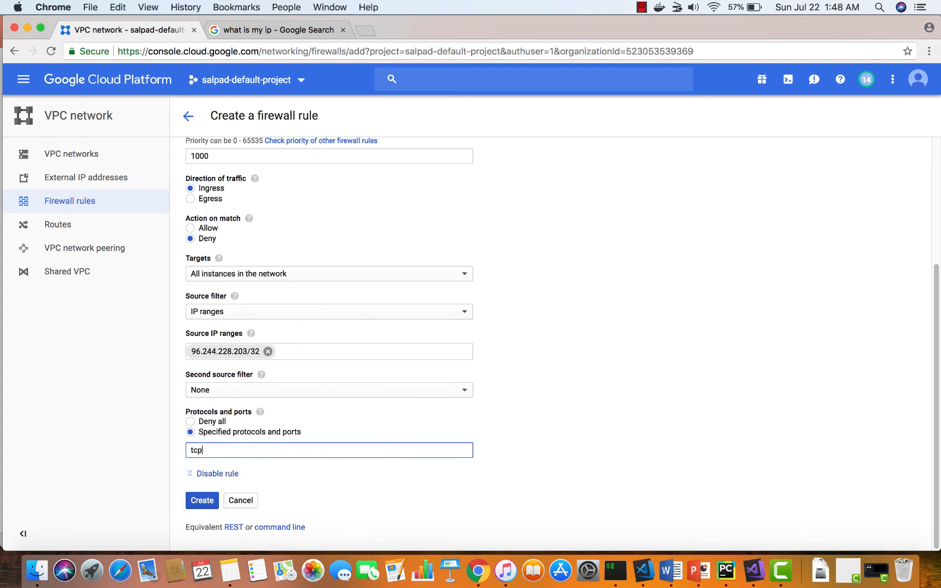
pyautogui.write(':22')
pyautogui.click(202, 502)
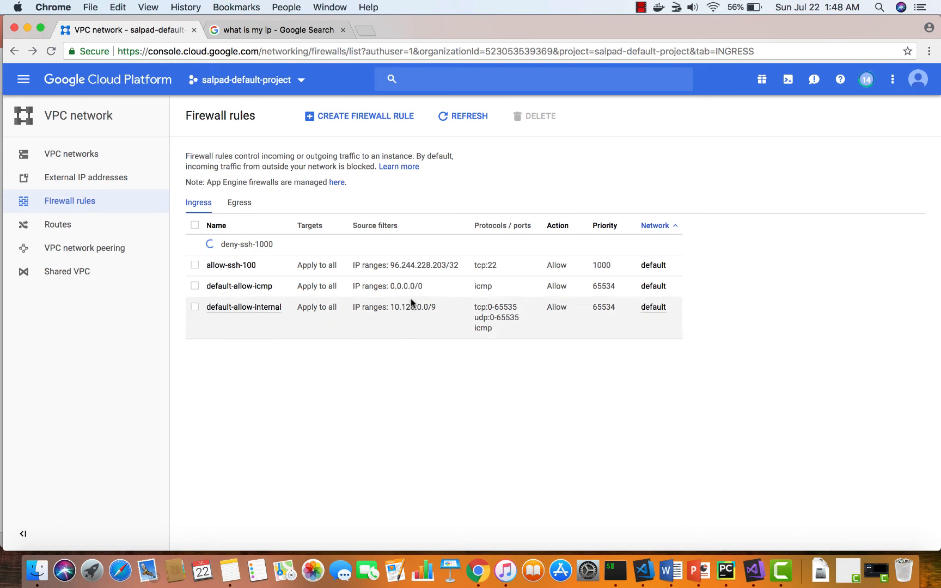
# Step: Compare the deny and allow SSH rules in the firewall list and rerun the SSH login to 35.185.47.121 with gcpsshkey in iTerm2
pyautogui.press('super+Tab')
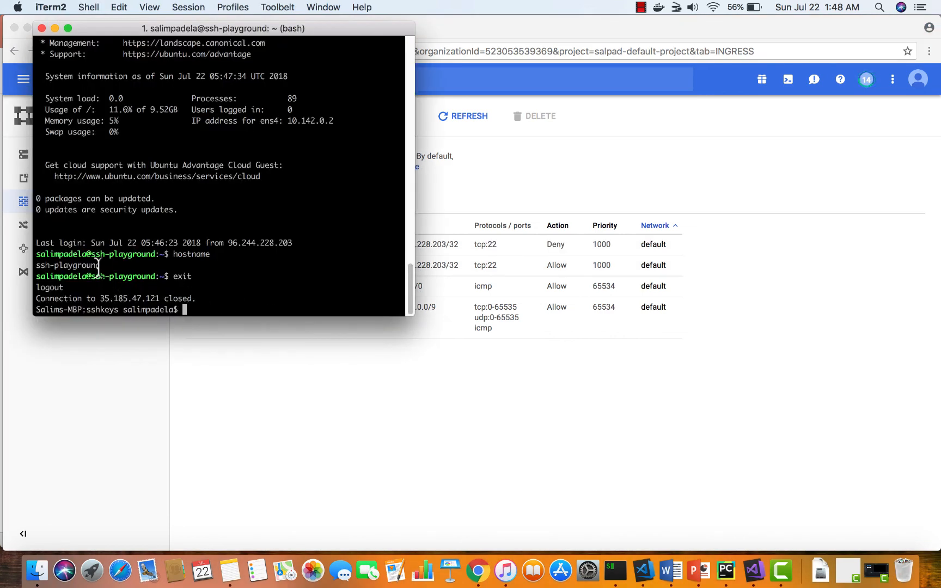
pyautogui.click(425, 485)
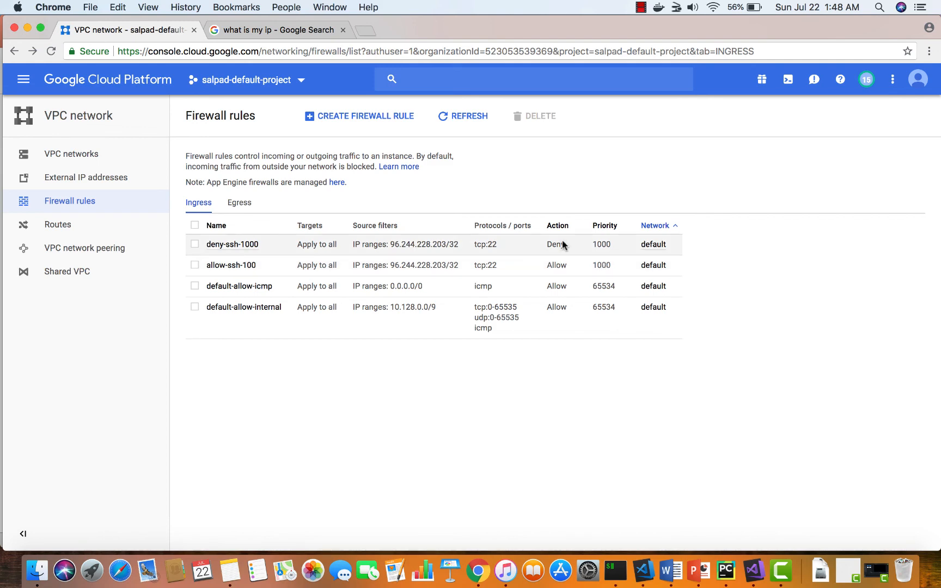
pyautogui.press('super+Tab')
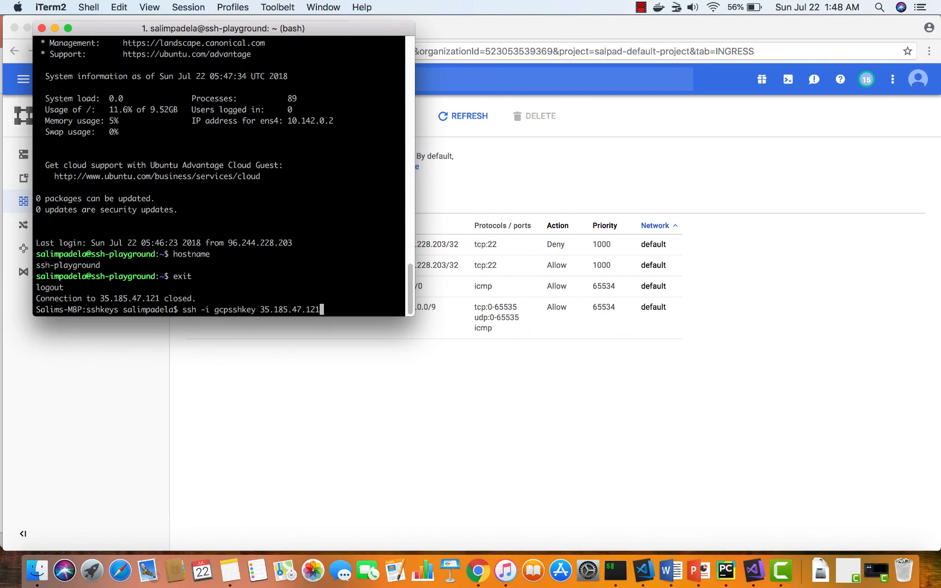
pyautogui.press('Return')
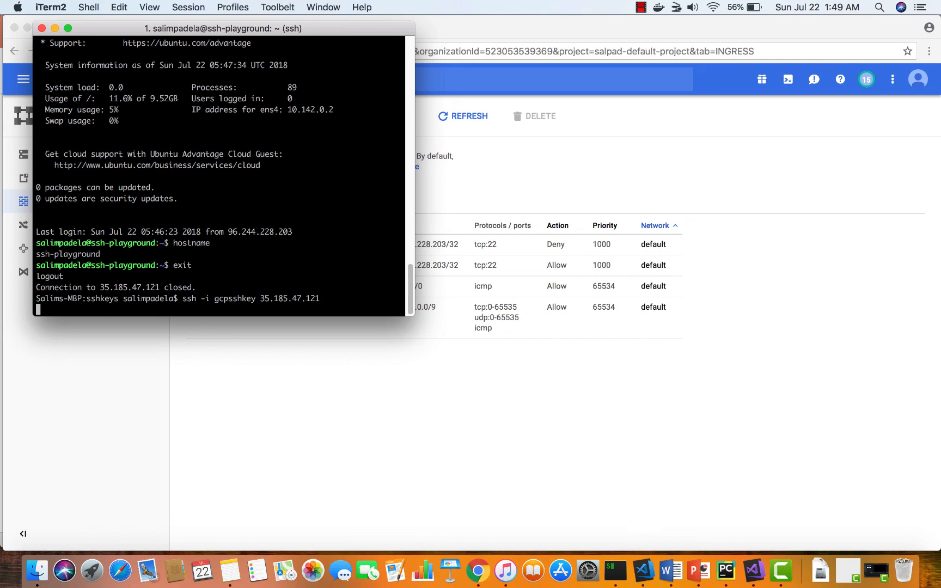
pyautogui.click(544, 354)
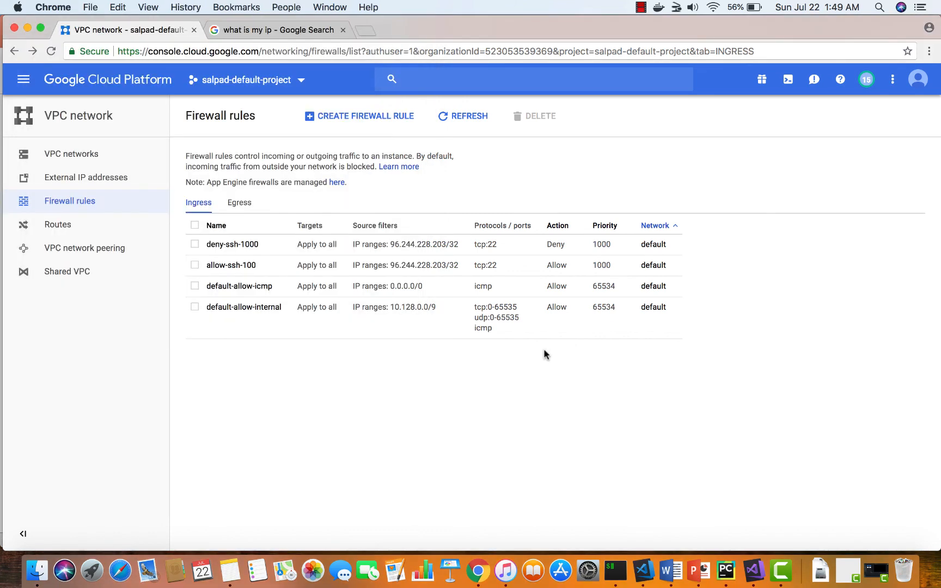
pyautogui.press('super+Tab')
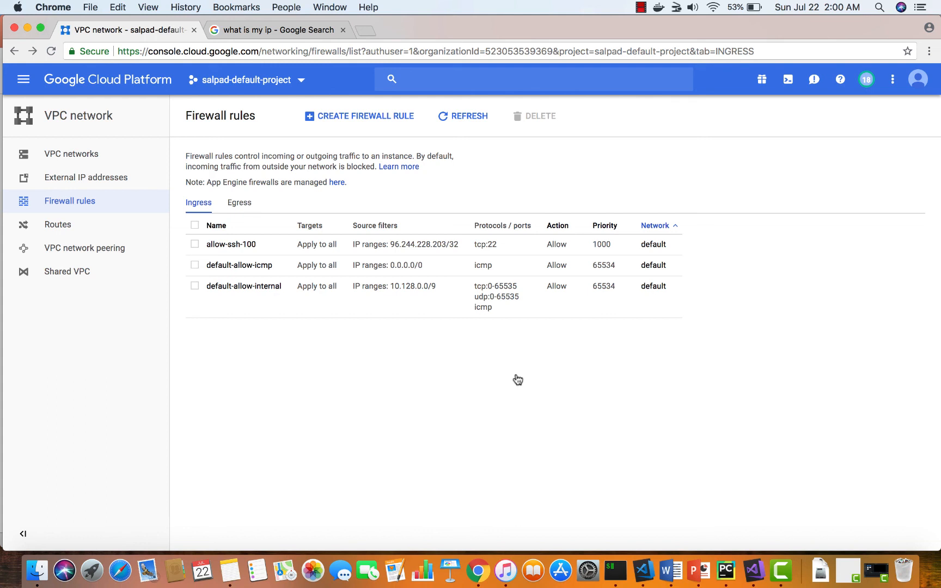
# Step: Show the egress firewall rules and start creating a new firewall rule
pyautogui.click(239, 205)
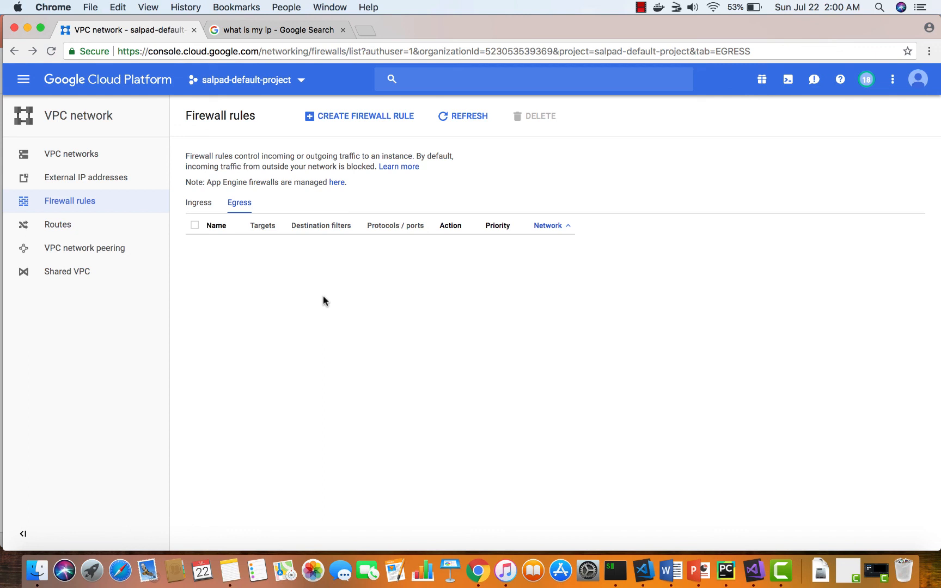
pyautogui.click(375, 116)
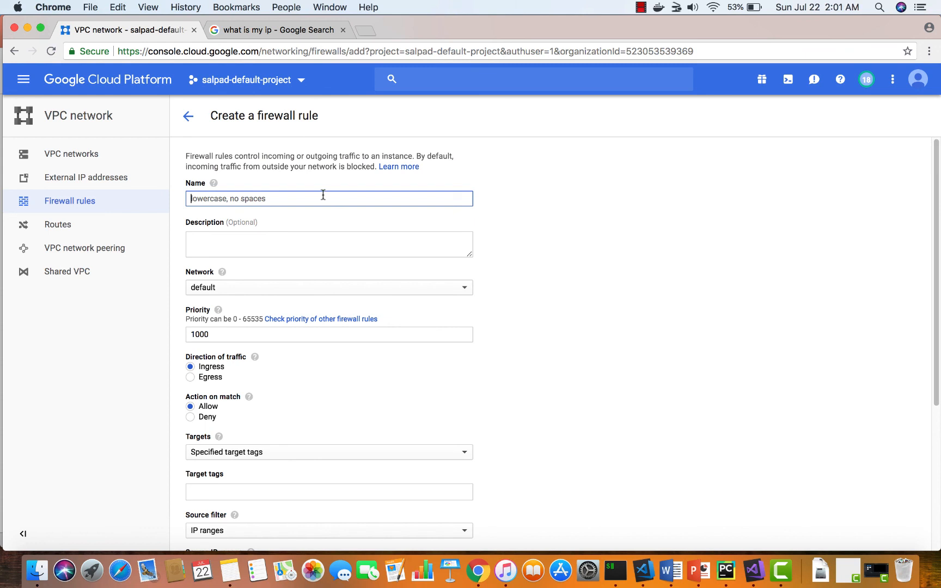
# Step: Switch to iTerm2, log in to 35.185.47.121 over SSH with gcpsshkey, and clear the terminal
pyautogui.click(612, 570)
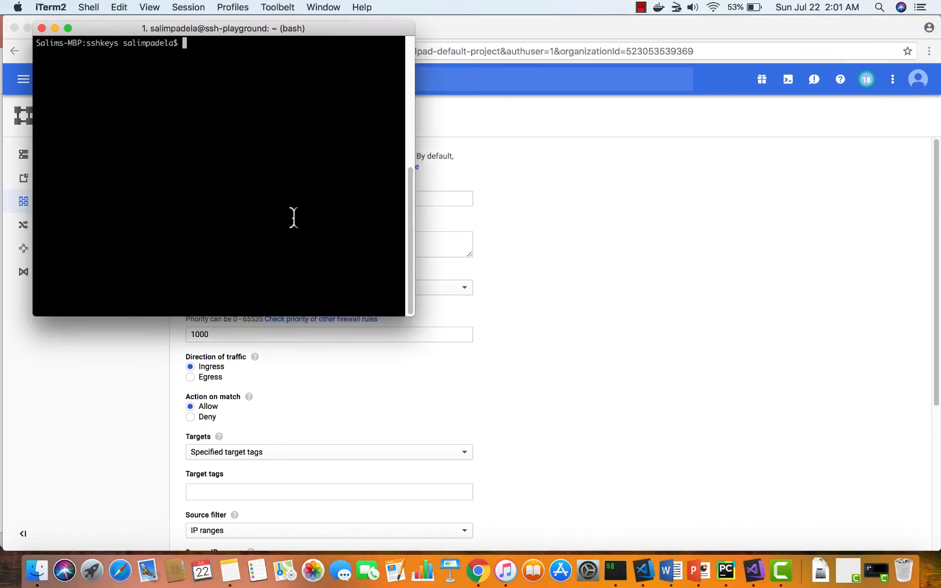
pyautogui.write('ssh -i gcpsshkey 35.185.47.121')
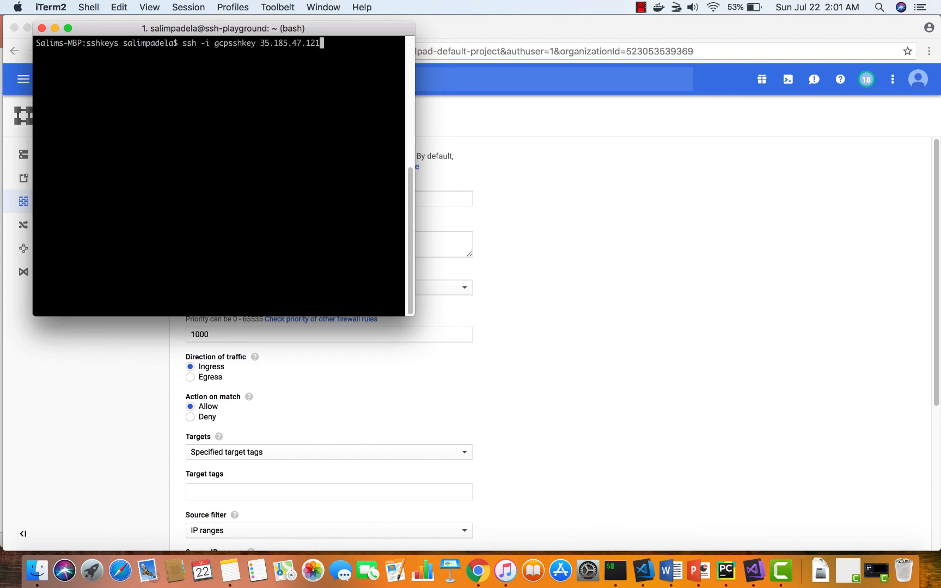
pyautogui.press('Return')
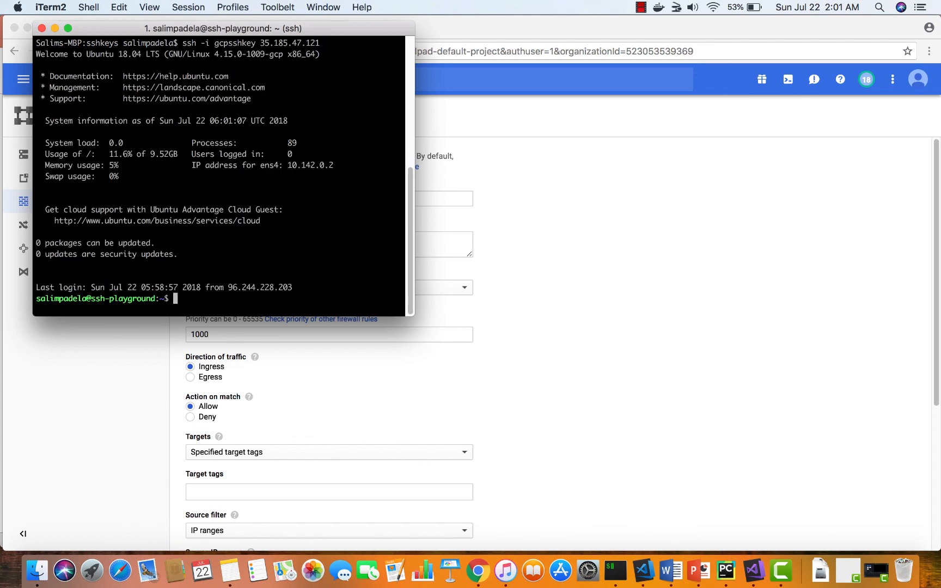
pyautogui.write('clear')
pyautogui.press('Return')
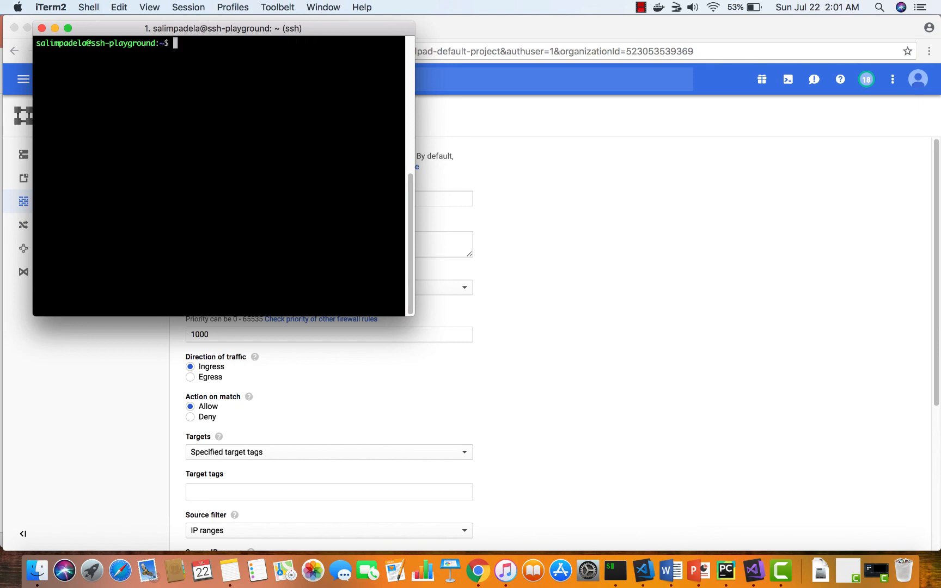
# Step: Test outbound access from the instance with telnet to 8.8.8.8 on port 53, and examine the connection output
pyautogui.write('telnet 8.8.8.8 53')
pyautogui.press('Return')
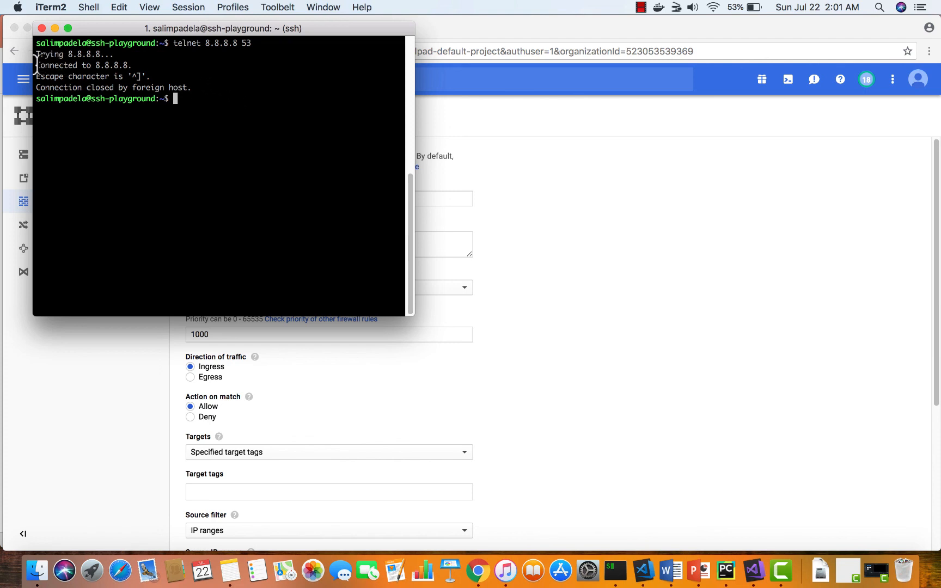
pyautogui.moveTo(36, 64); pyautogui.dragTo(131, 64)
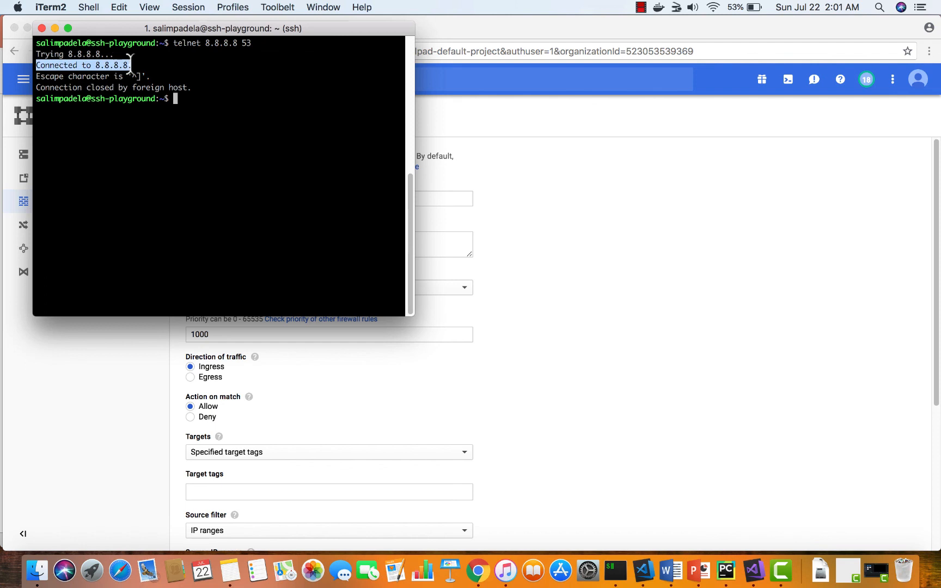
pyautogui.click(130, 64)
pyautogui.moveTo(58, 87); pyautogui.dragTo(95, 87)
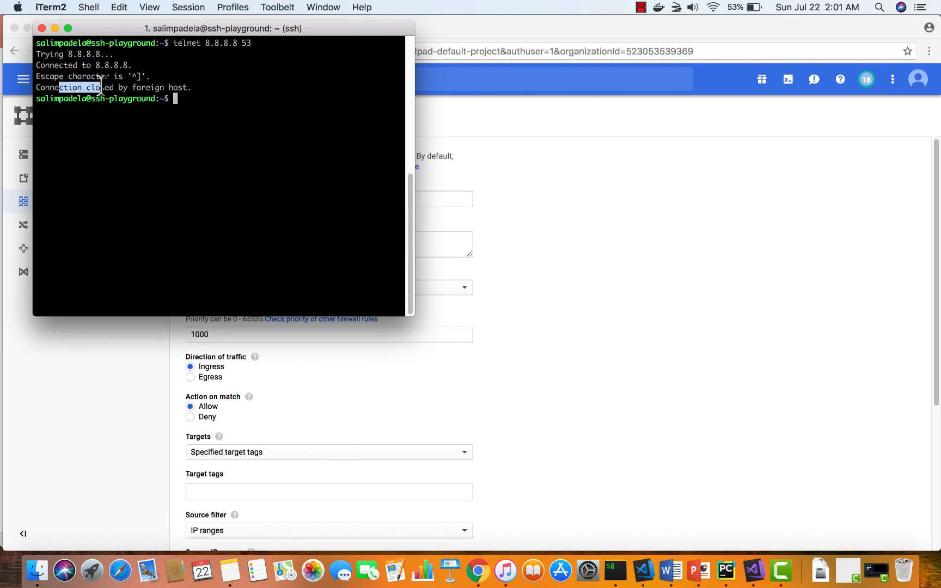
pyautogui.click(101, 87)
pyautogui.moveTo(196, 87); pyautogui.dragTo(139, 66)
pyautogui.click(34, 67)
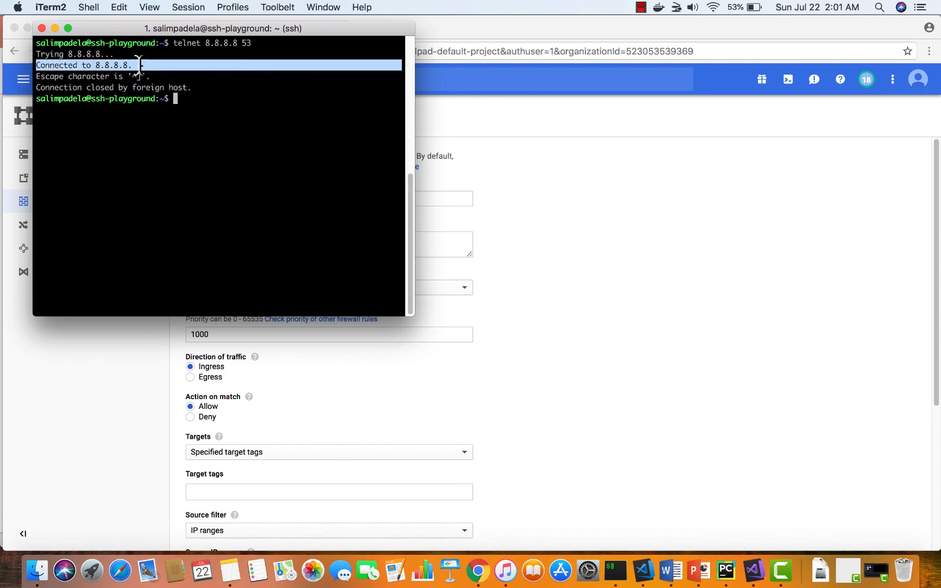
# Step: Switch to Chrome and name the new firewall rule deny-telnet-to-google-dns
pyautogui.click(575, 273)
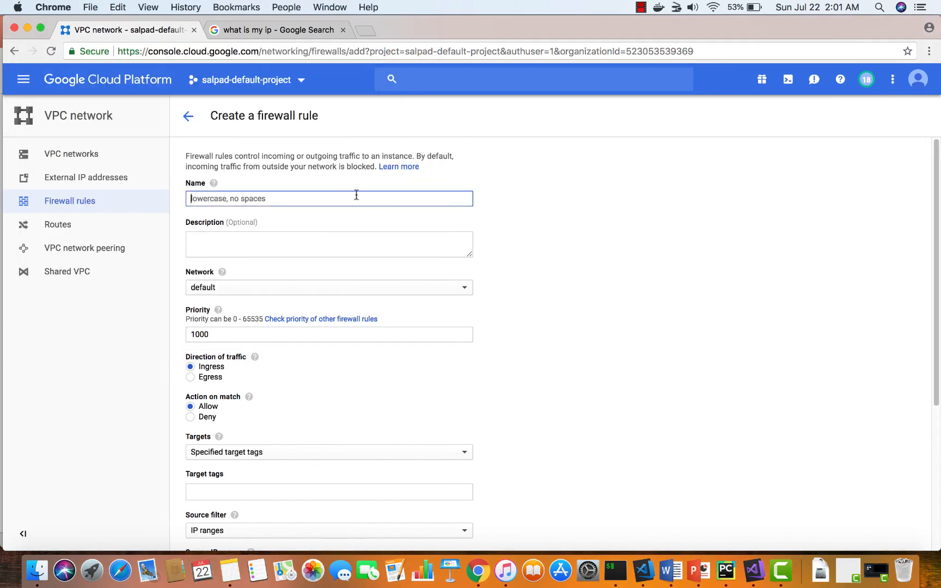
pyautogui.write('deny-teln')
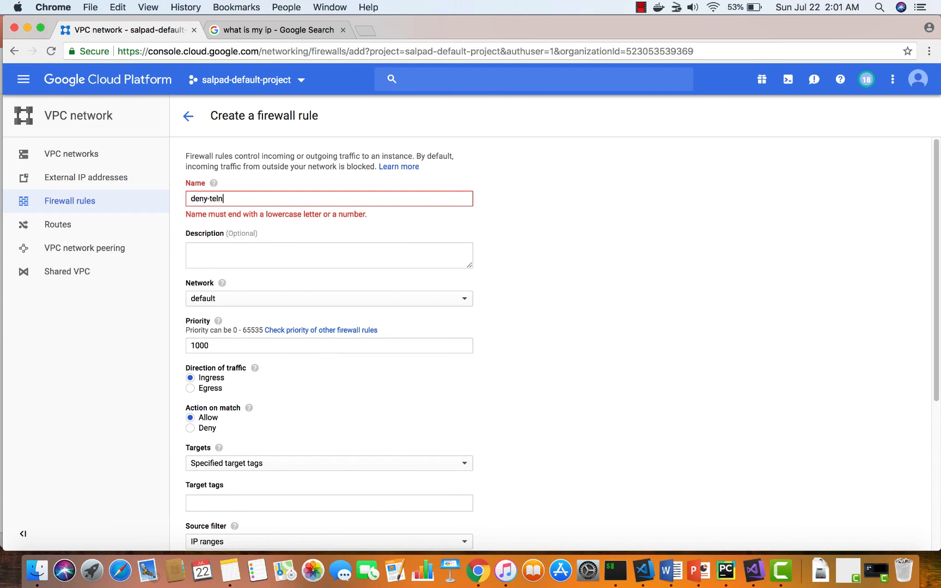
pyautogui.write('et-to-goo')
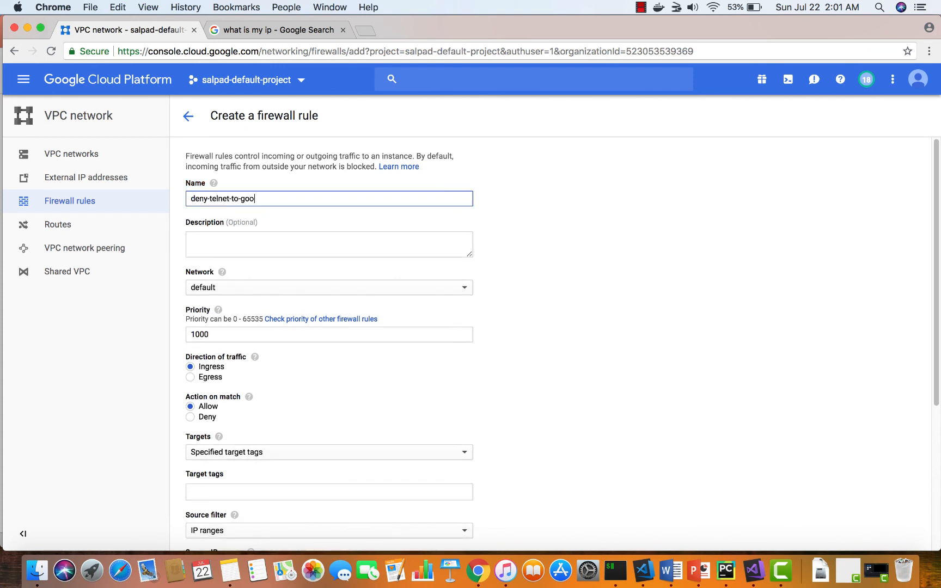
pyautogui.write('gle-dns')
pyautogui.press('Tab')
pyautogui.press('Tab')
pyautogui.press('Tab')
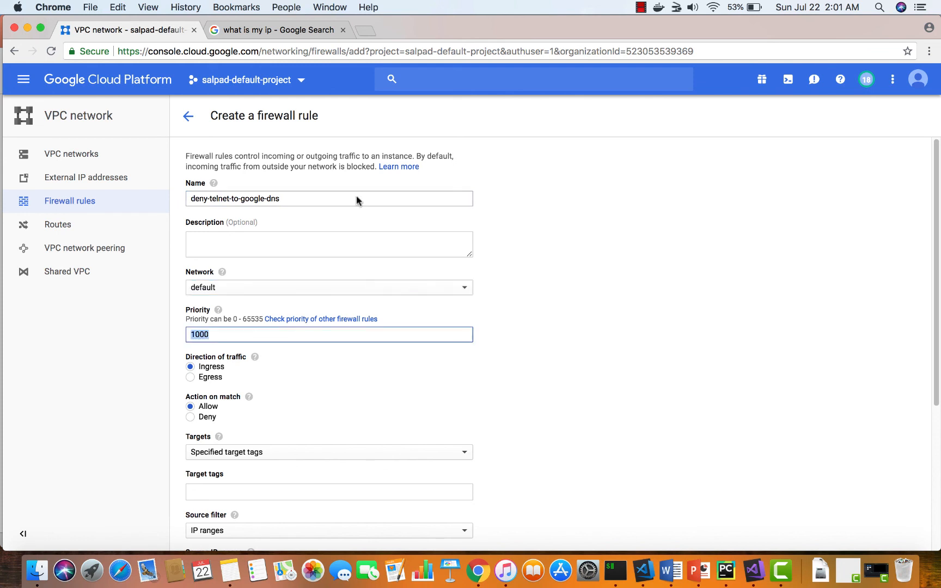
# Step: Set the rule's direction to Egress, its action to Deny, and its targets to all instances in the network
pyautogui.scroll(-2, 490, 331)
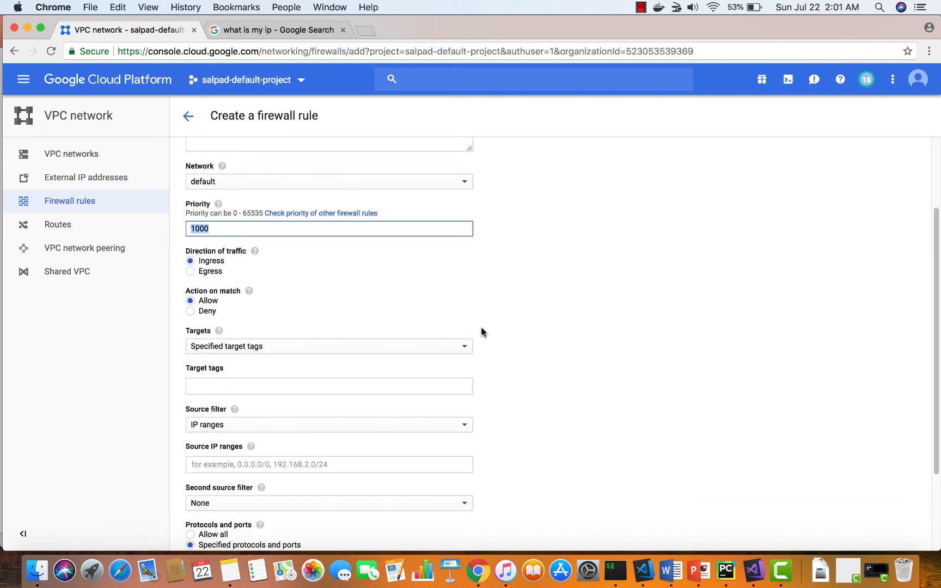
pyautogui.click(190, 271)
pyautogui.scroll(-1, 322, 287)
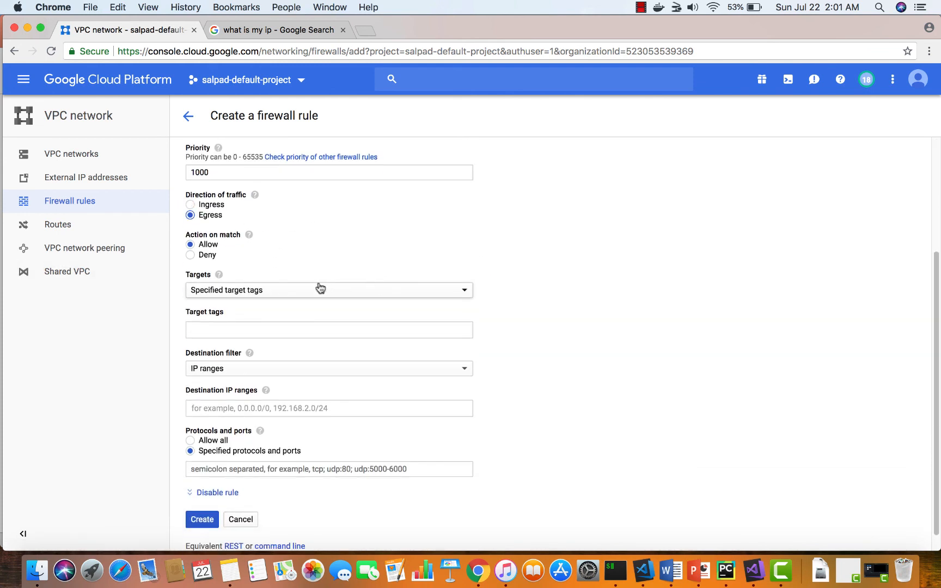
pyautogui.click(190, 255)
pyautogui.click(267, 290)
pyautogui.click(268, 278)
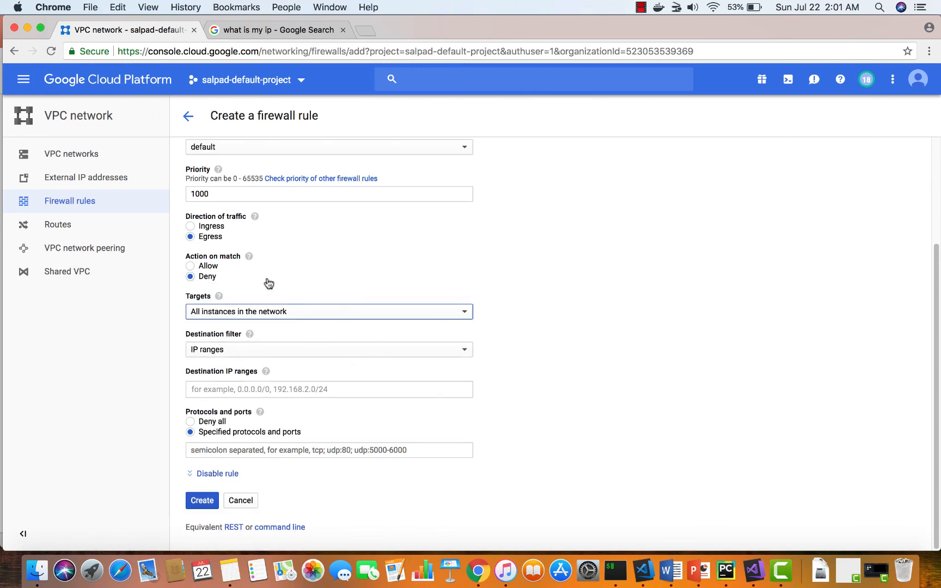
# Step: Set the destination IP range to 8.8.8.8 and the protocol and port to tcp:53, and create the firewall rule
pyautogui.click(346, 393)
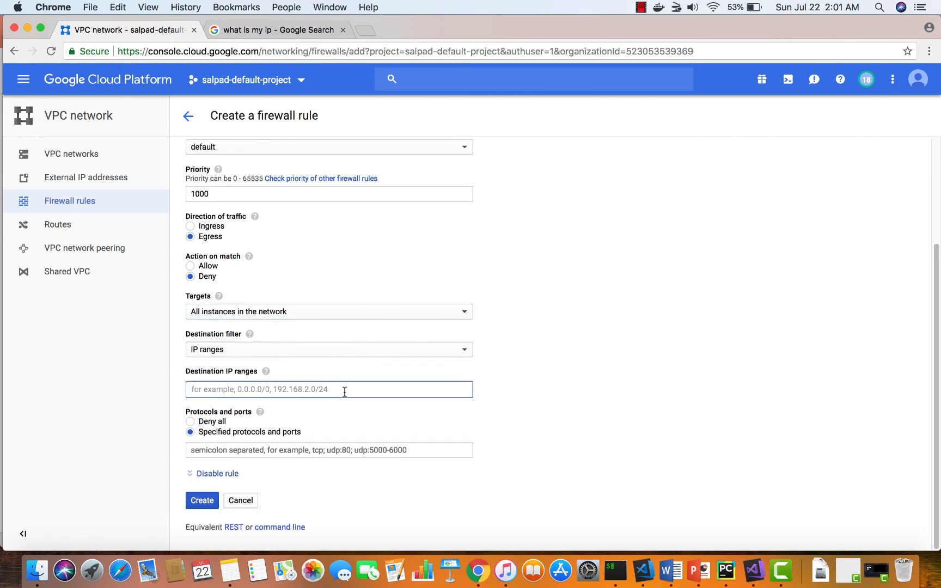
pyautogui.write('8.8.8.8')
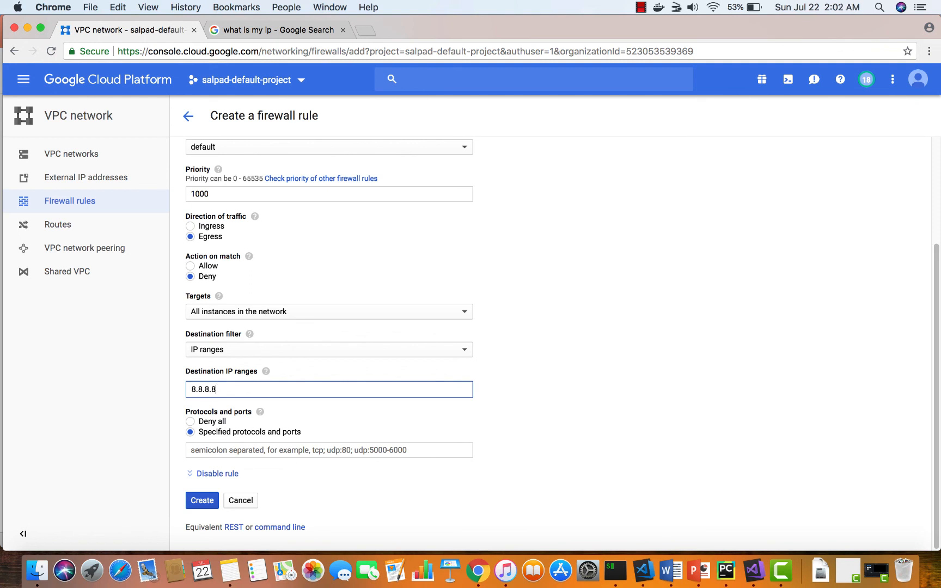
pyautogui.press('Return')
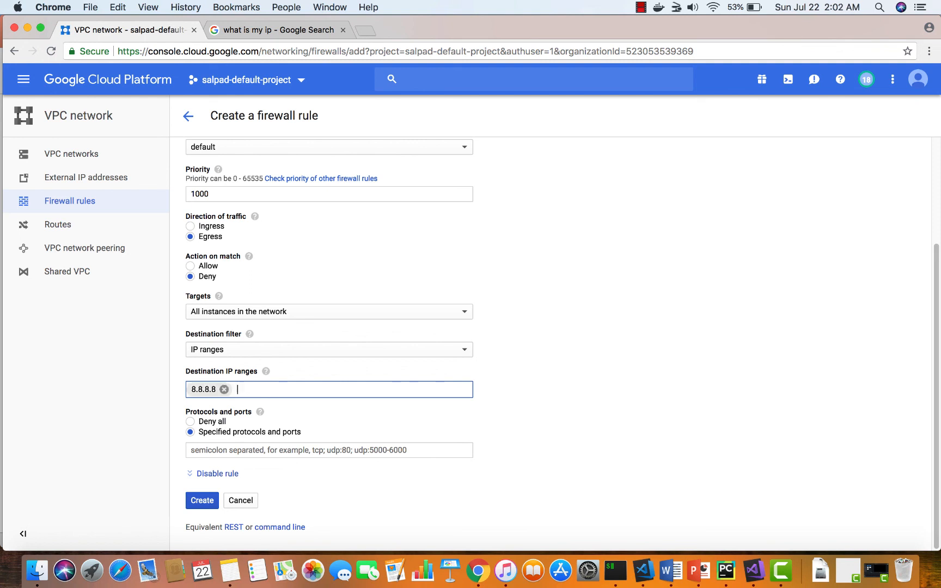
pyautogui.click(237, 450)
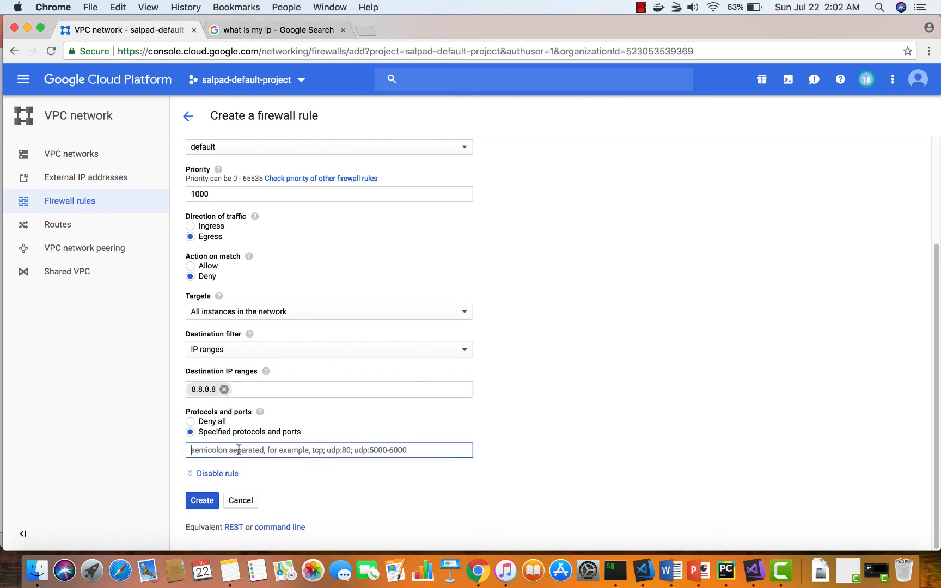
pyautogui.write('tcp:53')
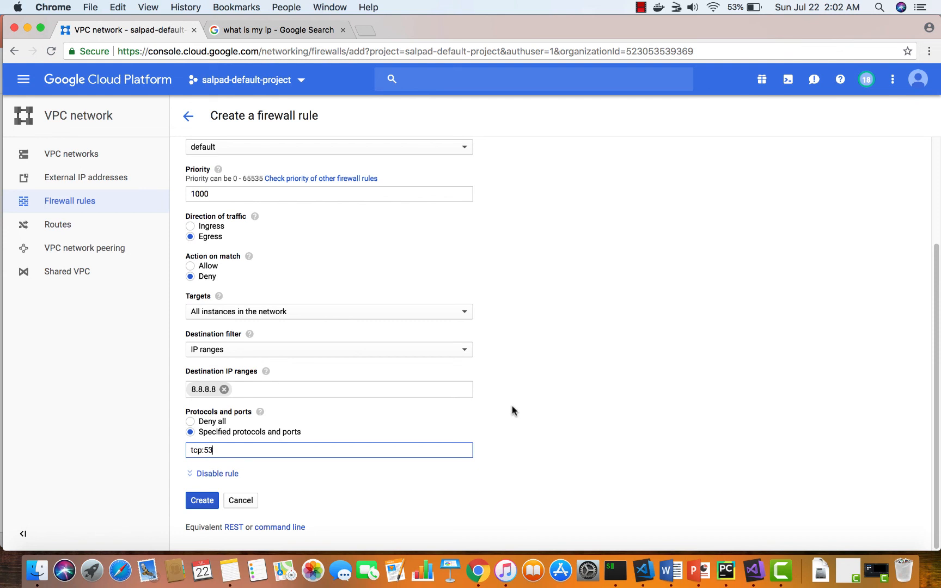
pyautogui.click(202, 500)
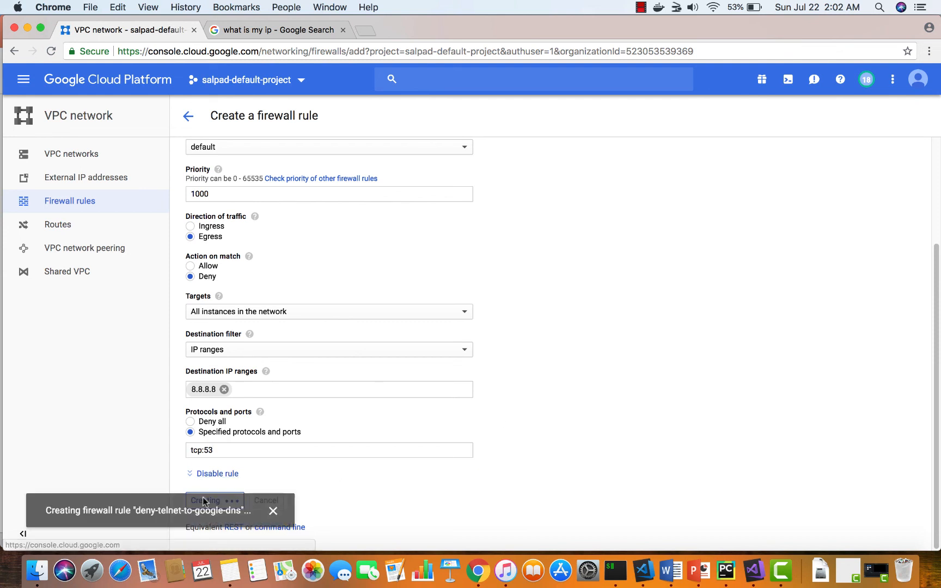
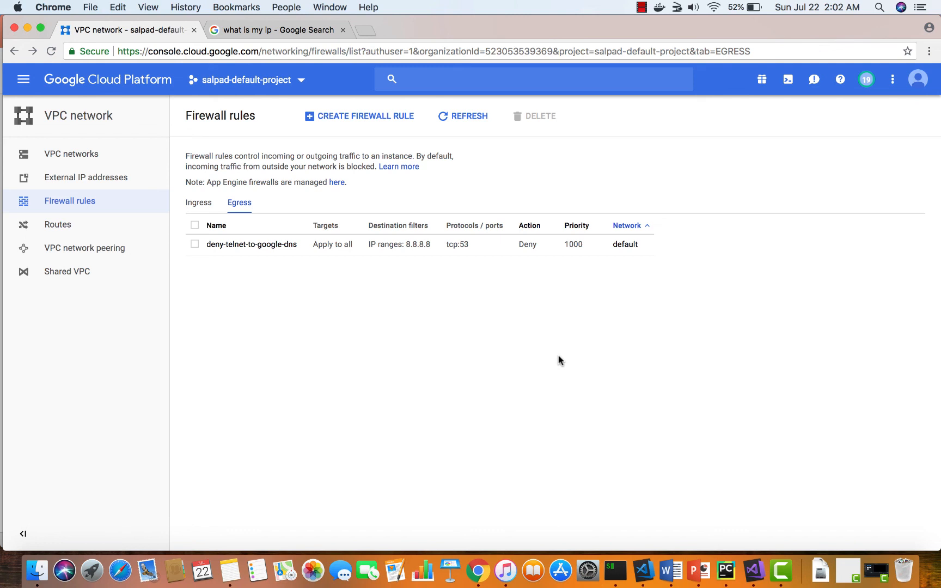
# Step: Switch to iTerm2 and rerun telnet to 8.8.8.8 on port 53 from the instance
pyautogui.press('super+Tab')
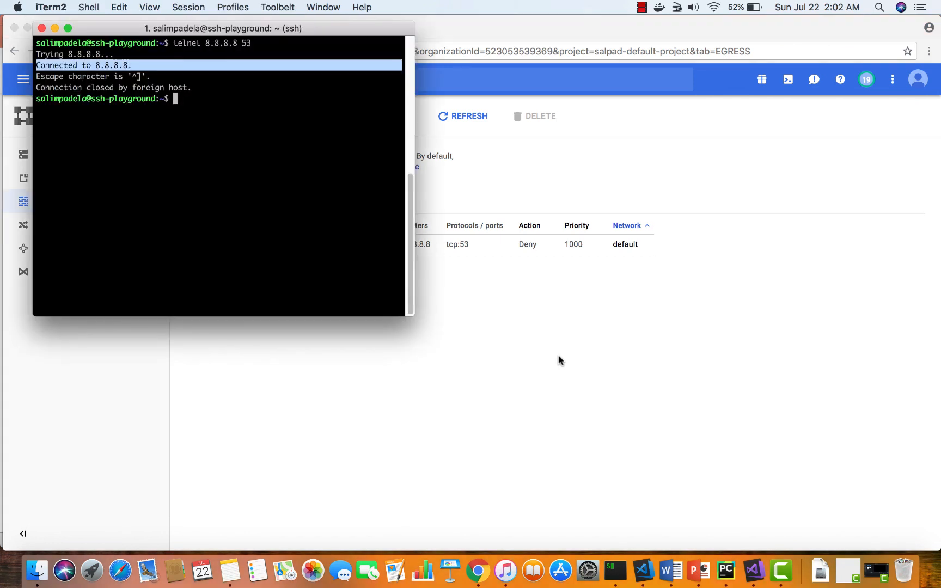
pyautogui.click(332, 213)
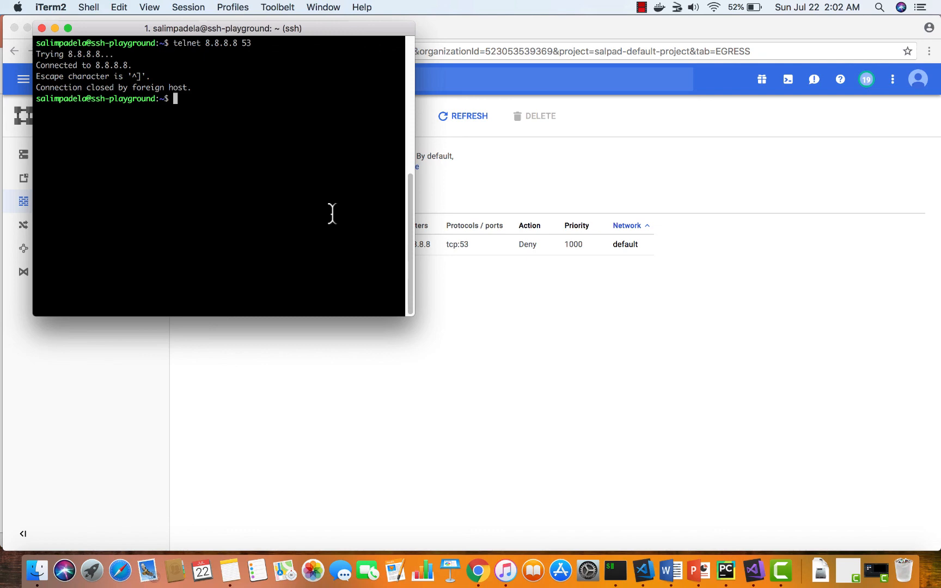
pyautogui.press('Up')
pyautogui.press('Return')
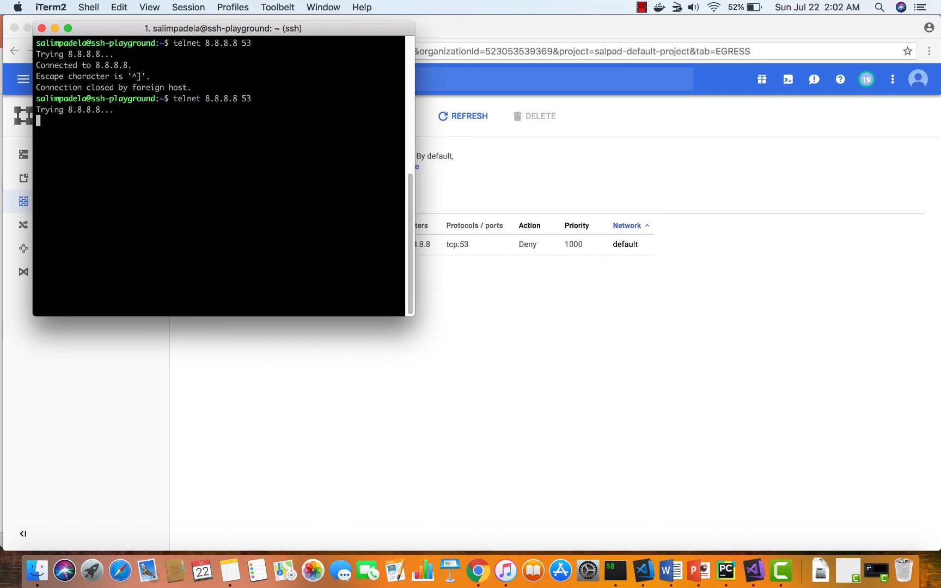
# Step: Compare the egress deny rule's destination and port in Chrome with the running telnet attempt in iTerm2
pyautogui.click(523, 321)
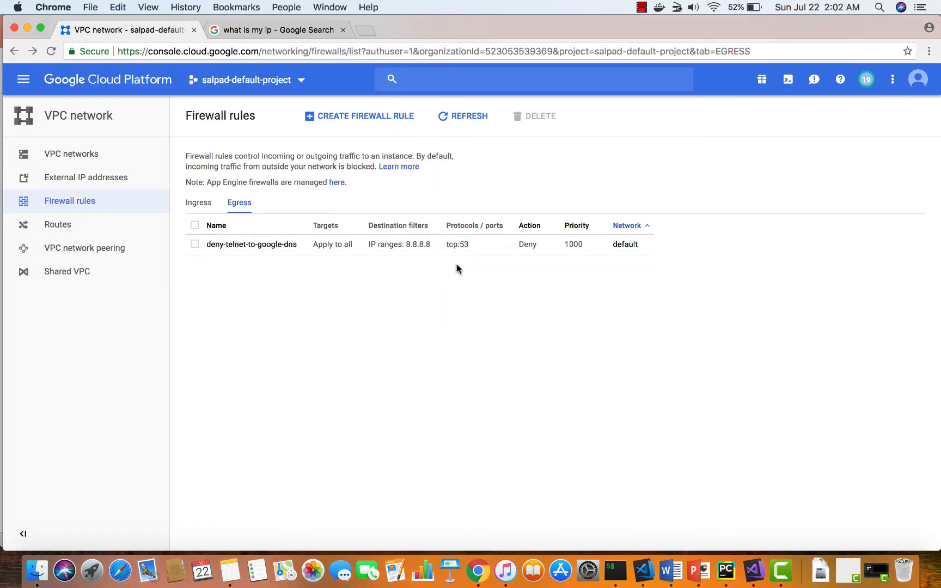
pyautogui.press('super+Tab')
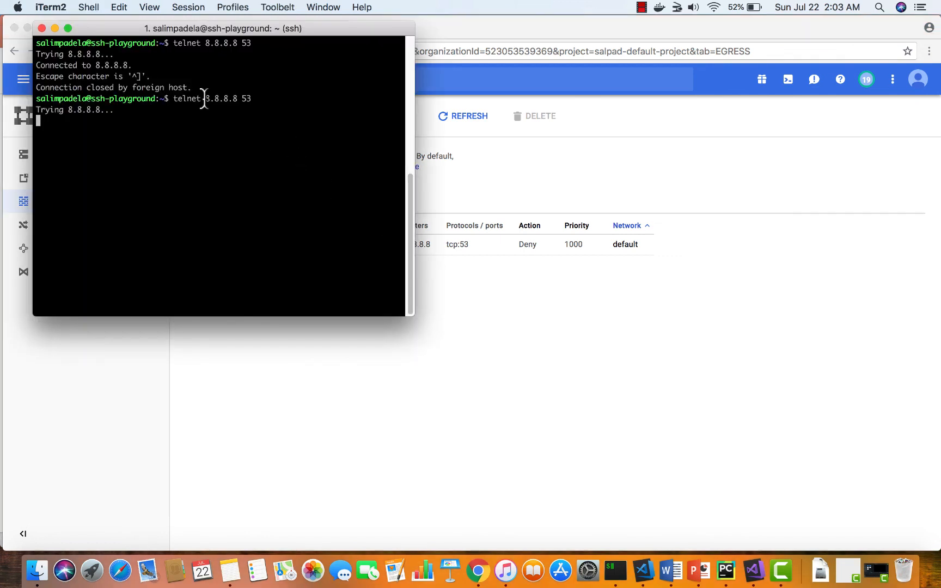
pyautogui.press('super+Tab')
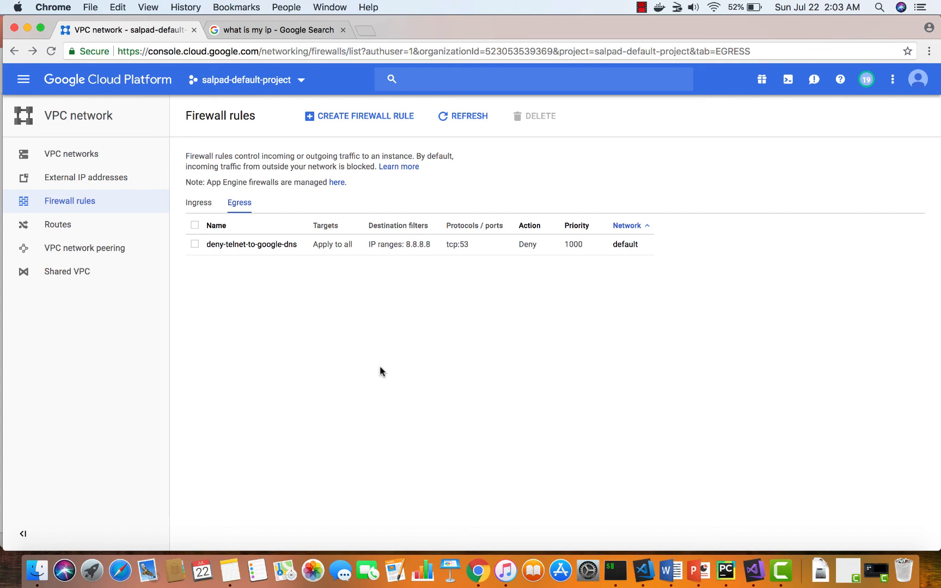
pyautogui.press('super+Tab')
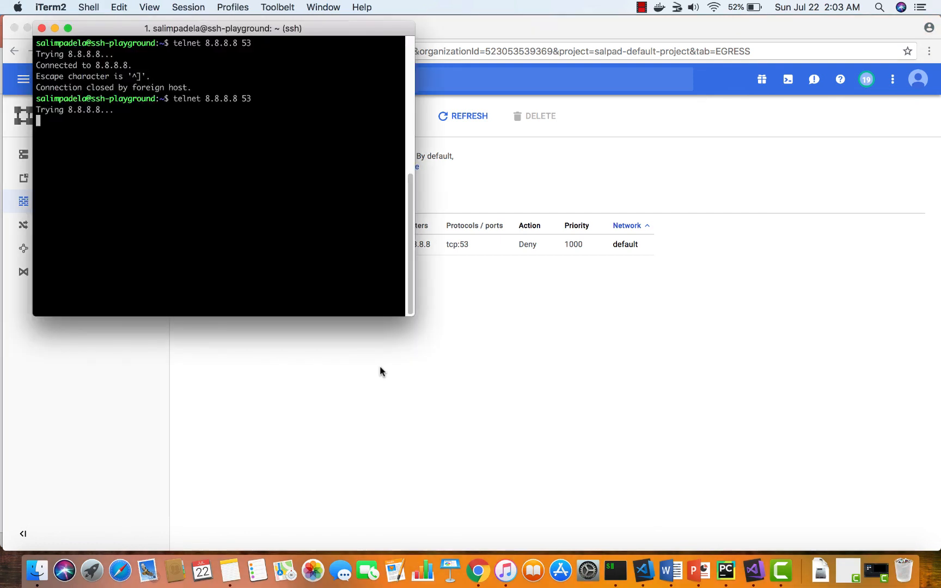